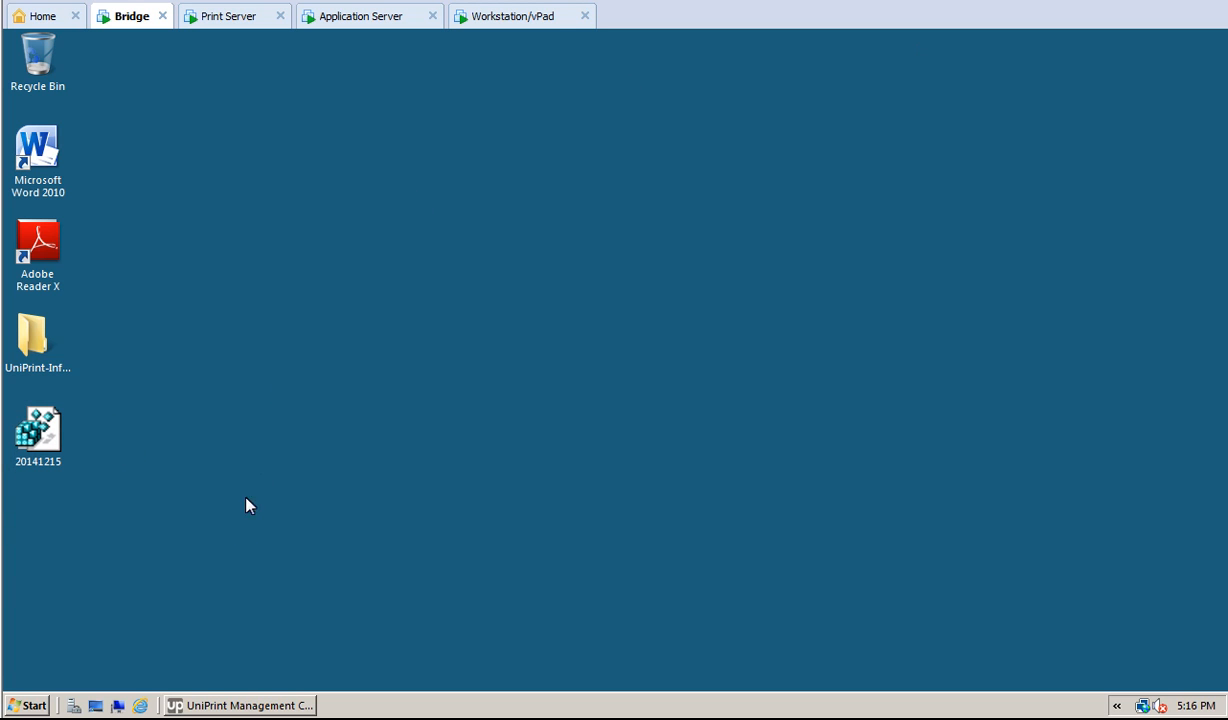
Step: Add the Demo license to the Bridge server by importing the key file 20141215 from the Desktop in UniPrint Management Console
{"action": "left_click", "coordinate": [227, 706]}
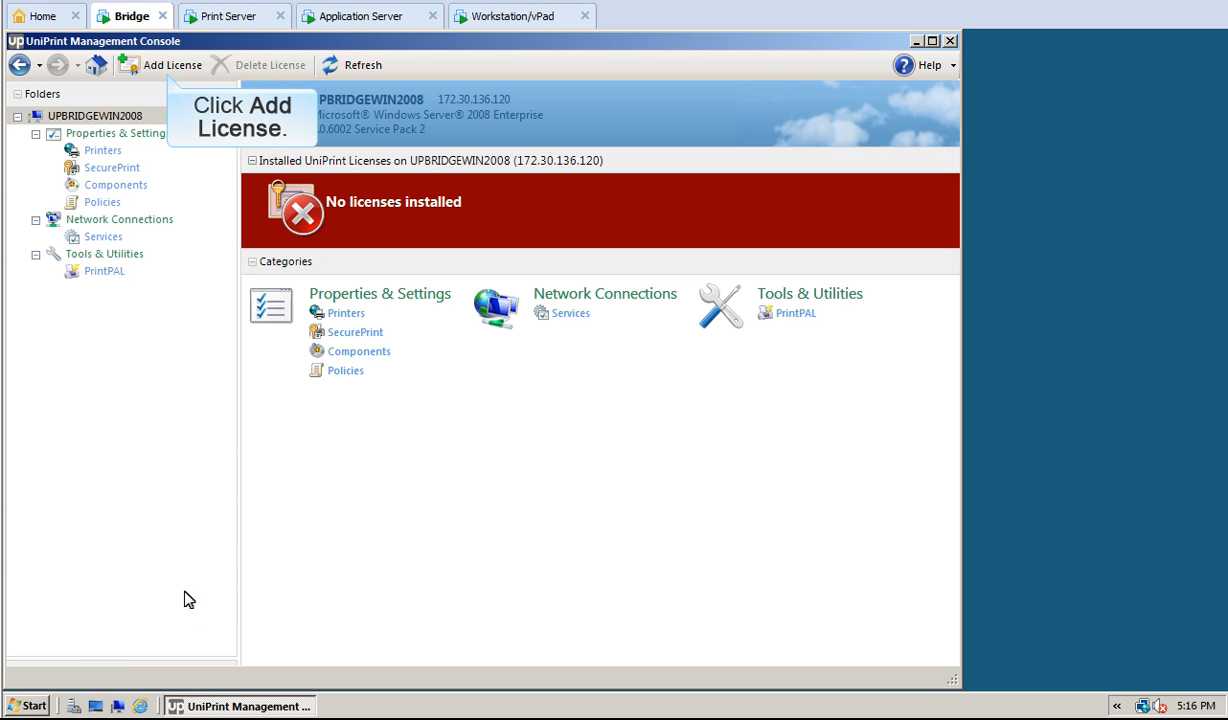
{"action": "left_click", "coordinate": [168, 66]}
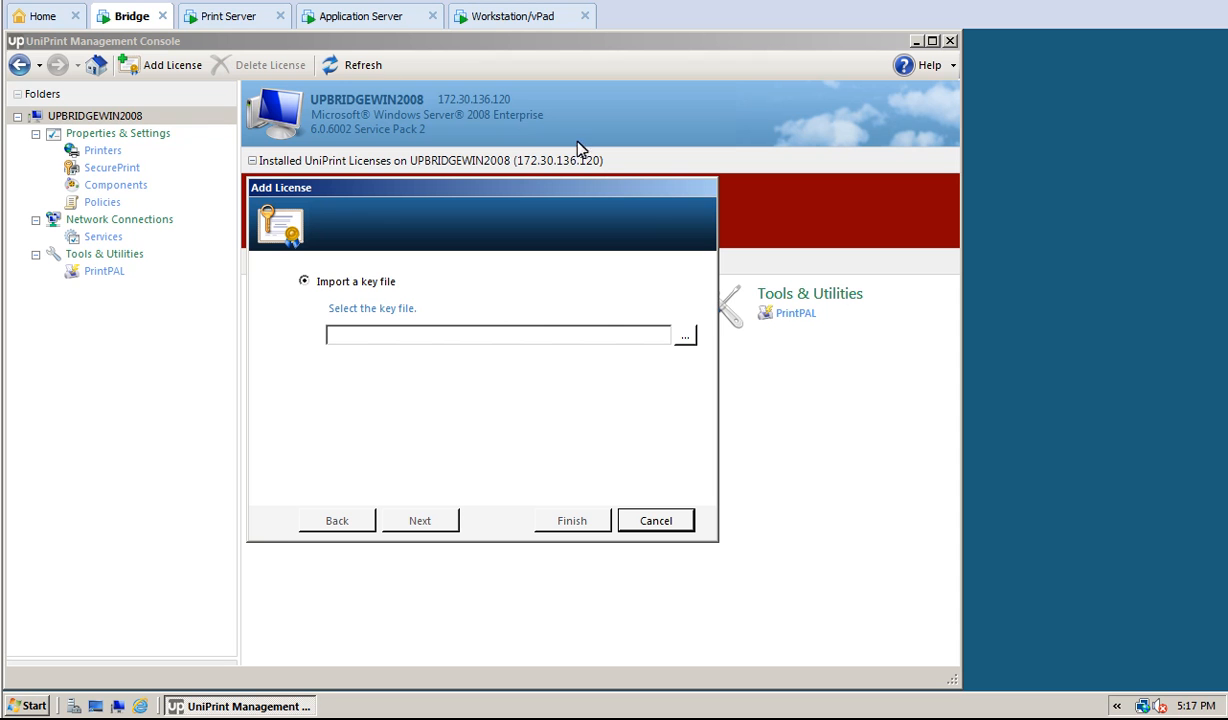
{"action": "left_click", "coordinate": [686, 336]}
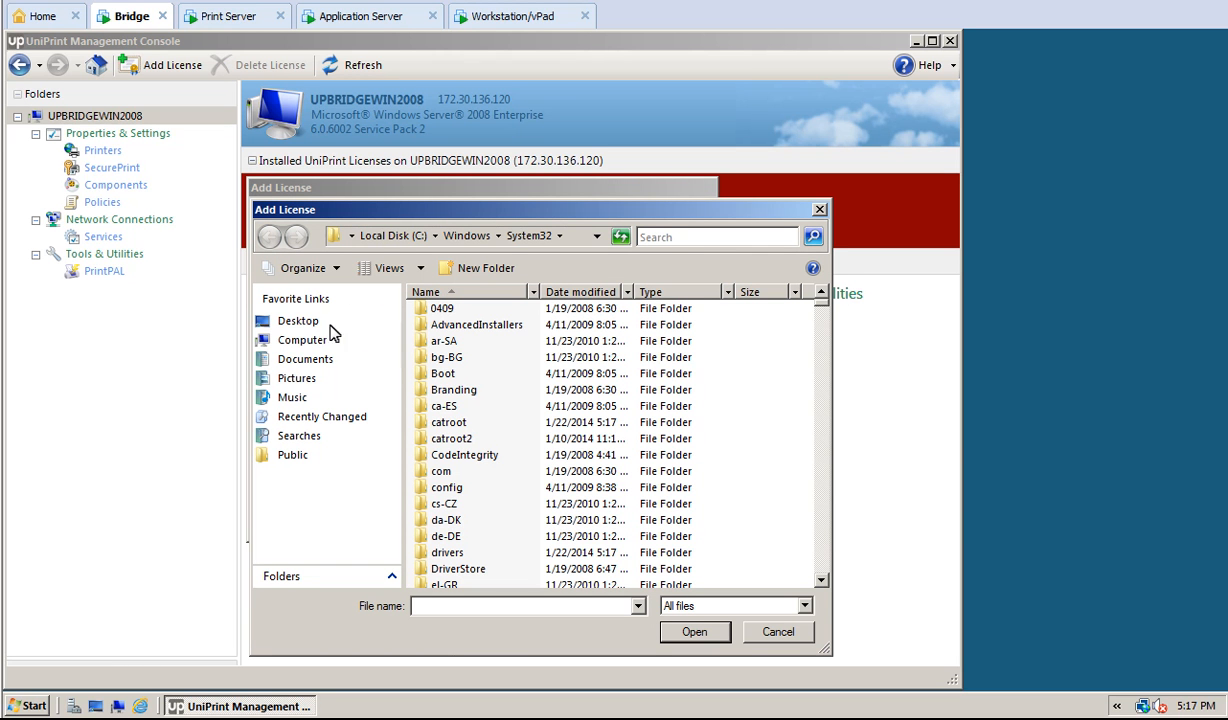
{"action": "left_click", "coordinate": [302, 324]}
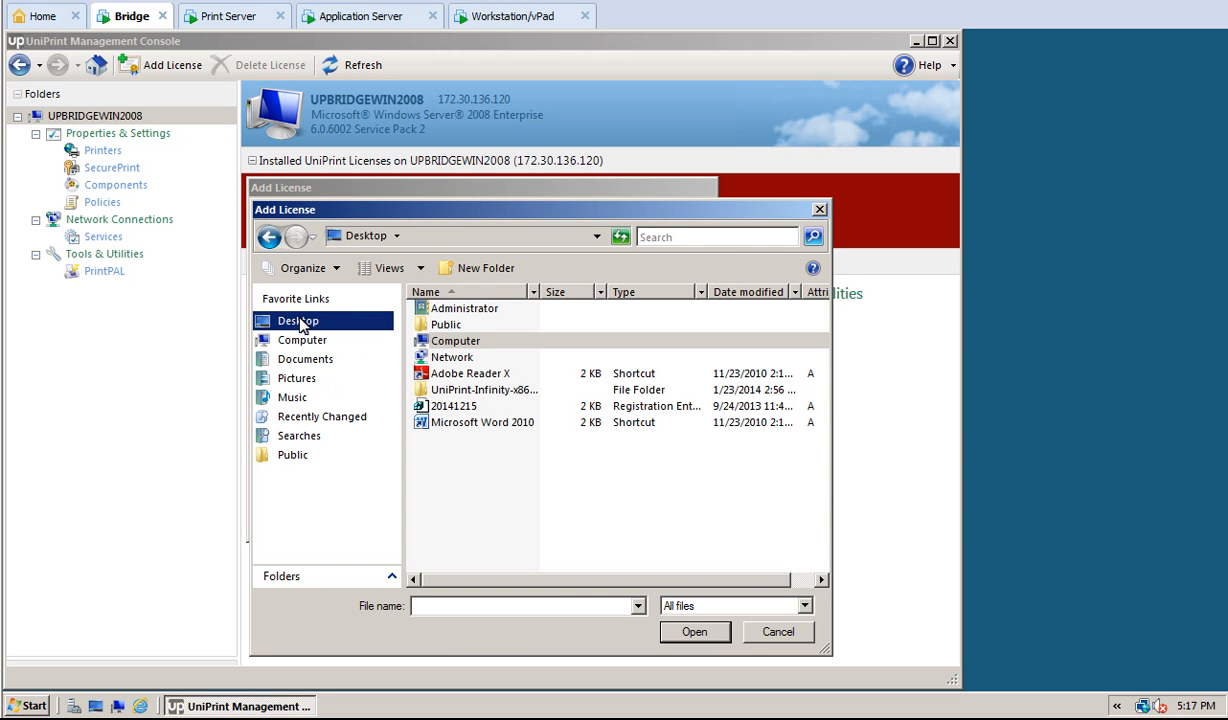
{"action": "left_click", "coordinate": [453, 407]}
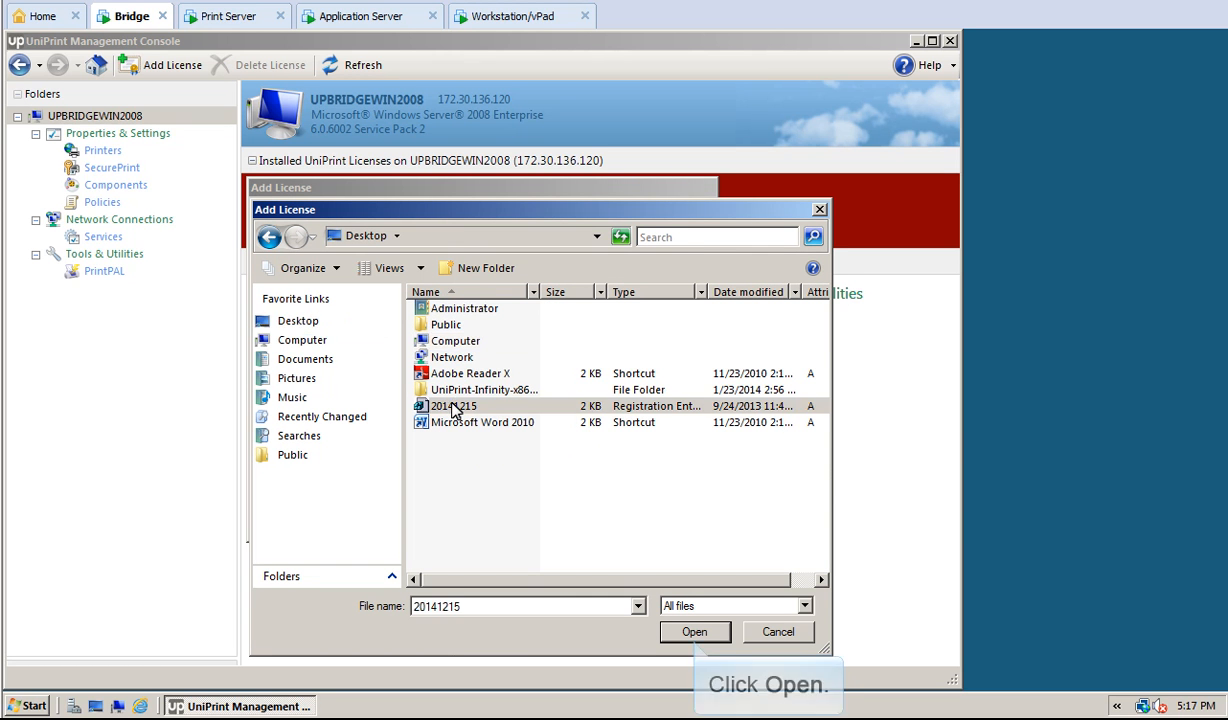
{"action": "left_click", "coordinate": [694, 633]}
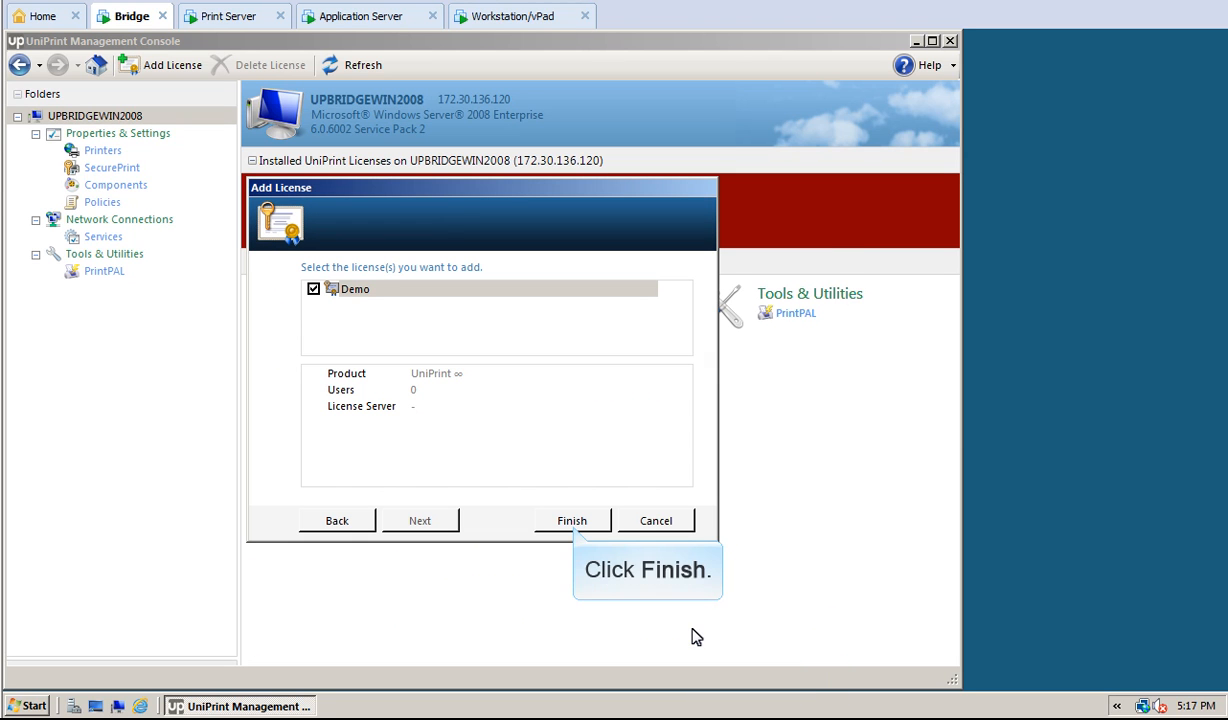
{"action": "left_click", "coordinate": [573, 521]}
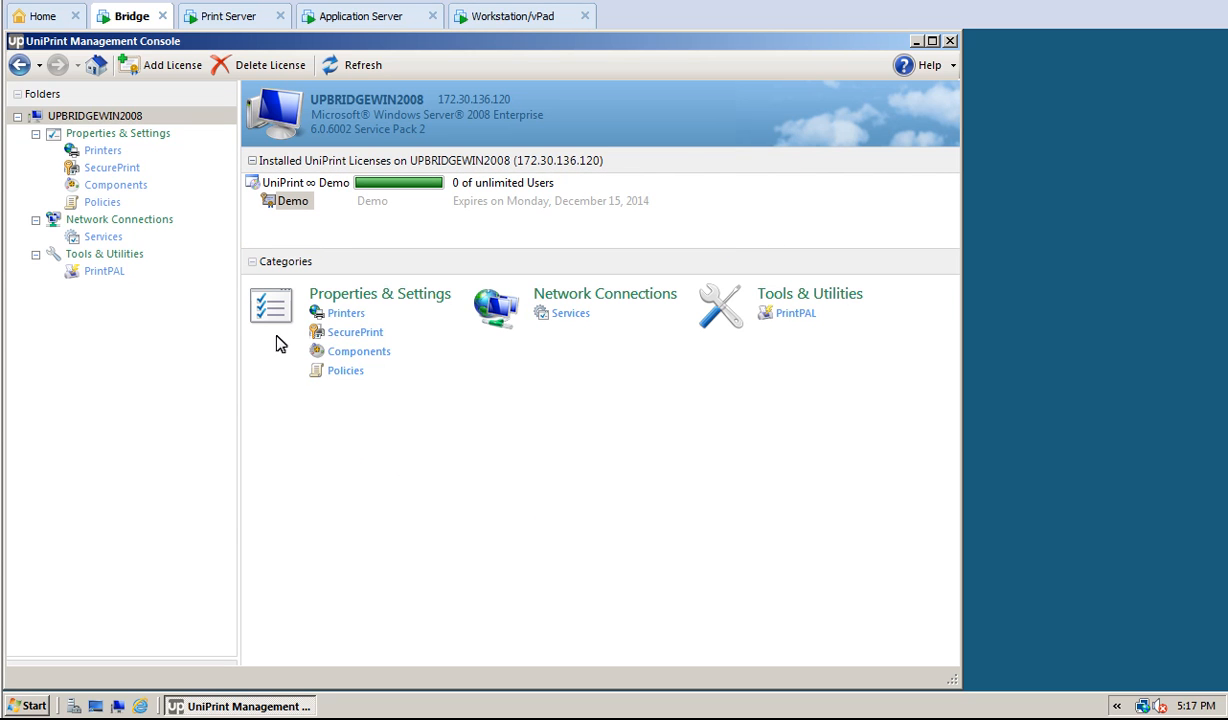
Step: Refresh the installed license information on the Print Server and on the Application Server
{"action": "left_click", "coordinate": [222, 19]}
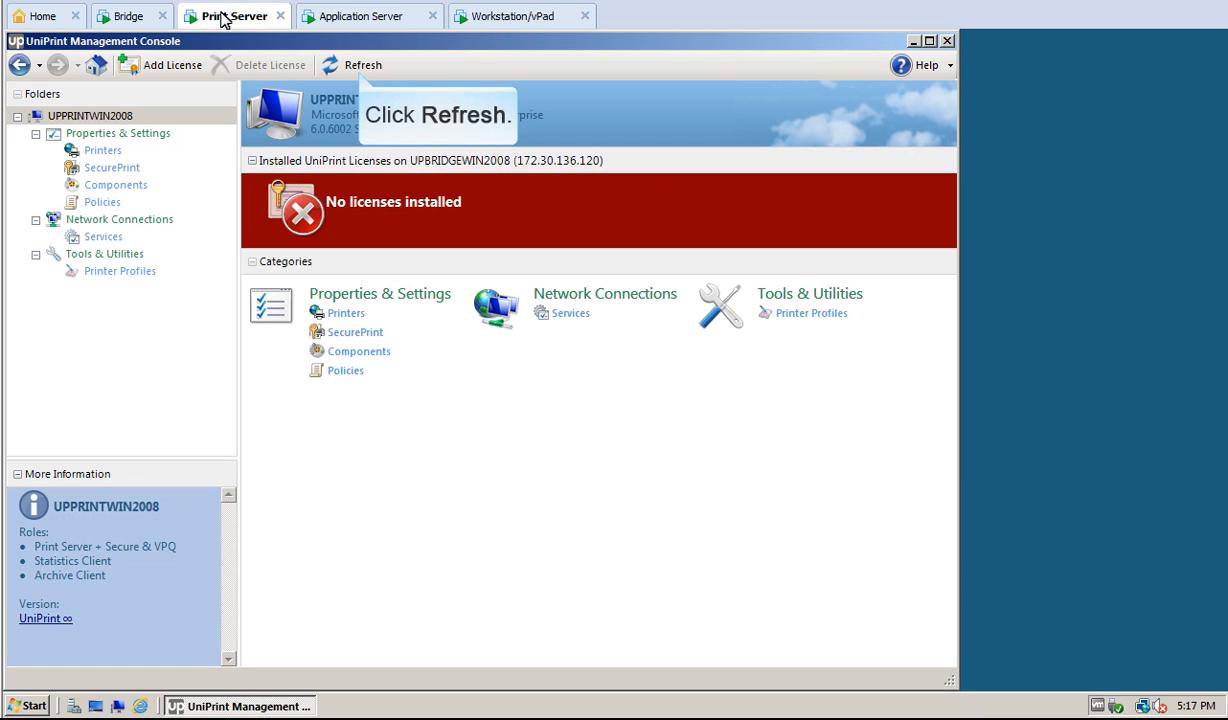
{"action": "left_click", "coordinate": [357, 66]}
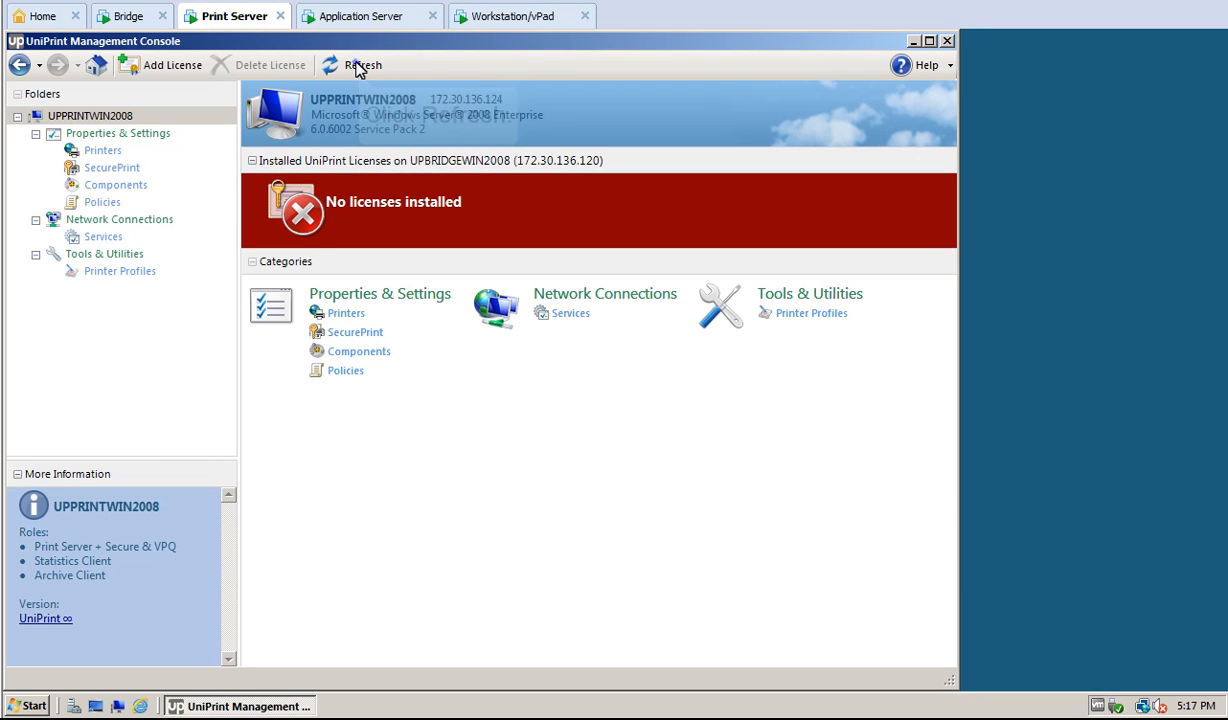
{"action": "left_click", "coordinate": [357, 66]}
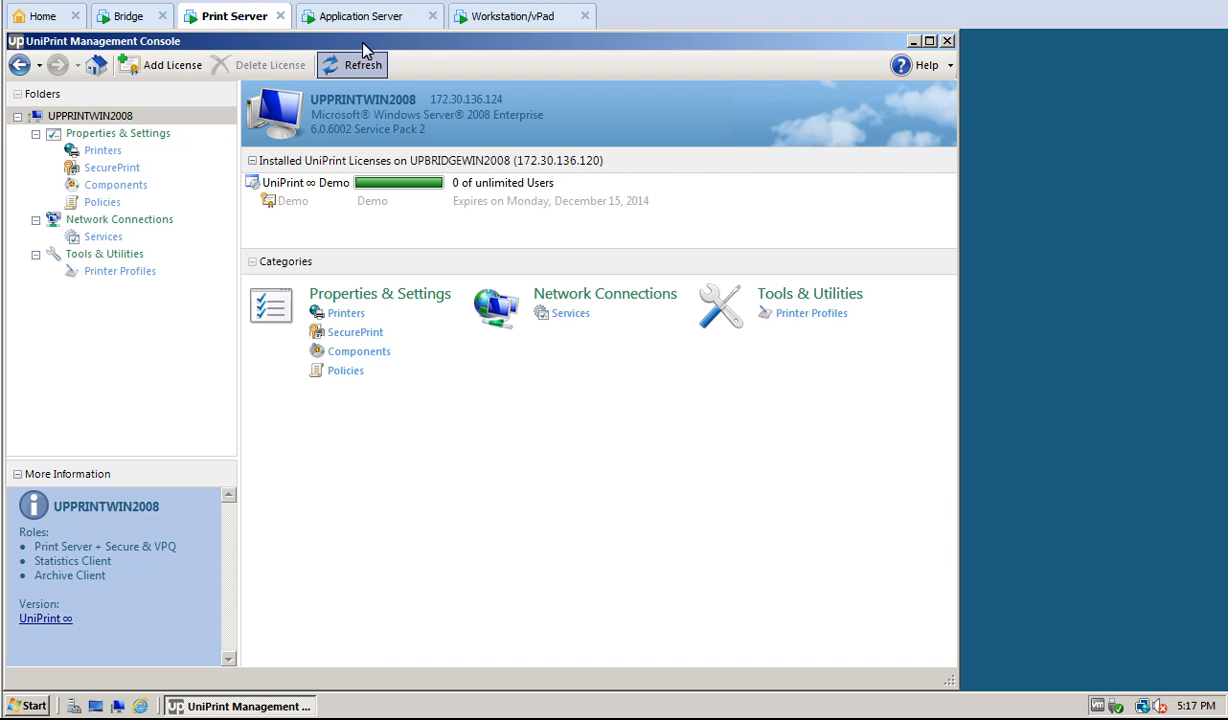
{"action": "left_click", "coordinate": [365, 20]}
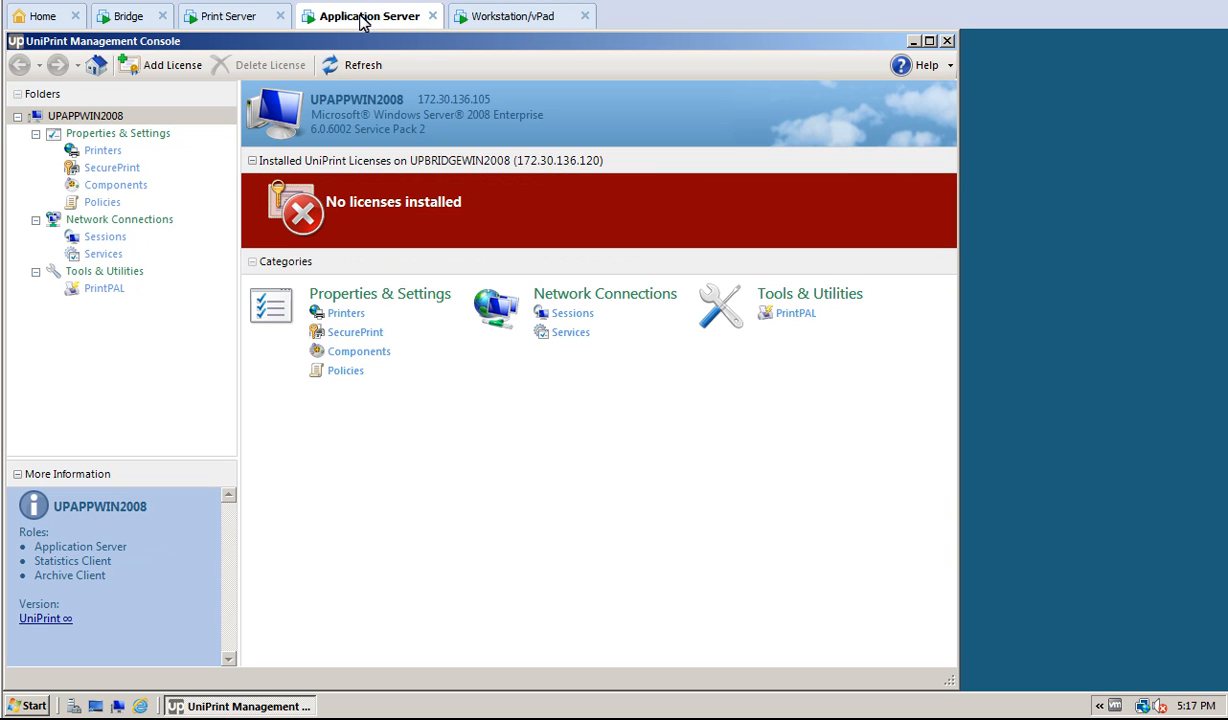
{"action": "left_click", "coordinate": [357, 66]}
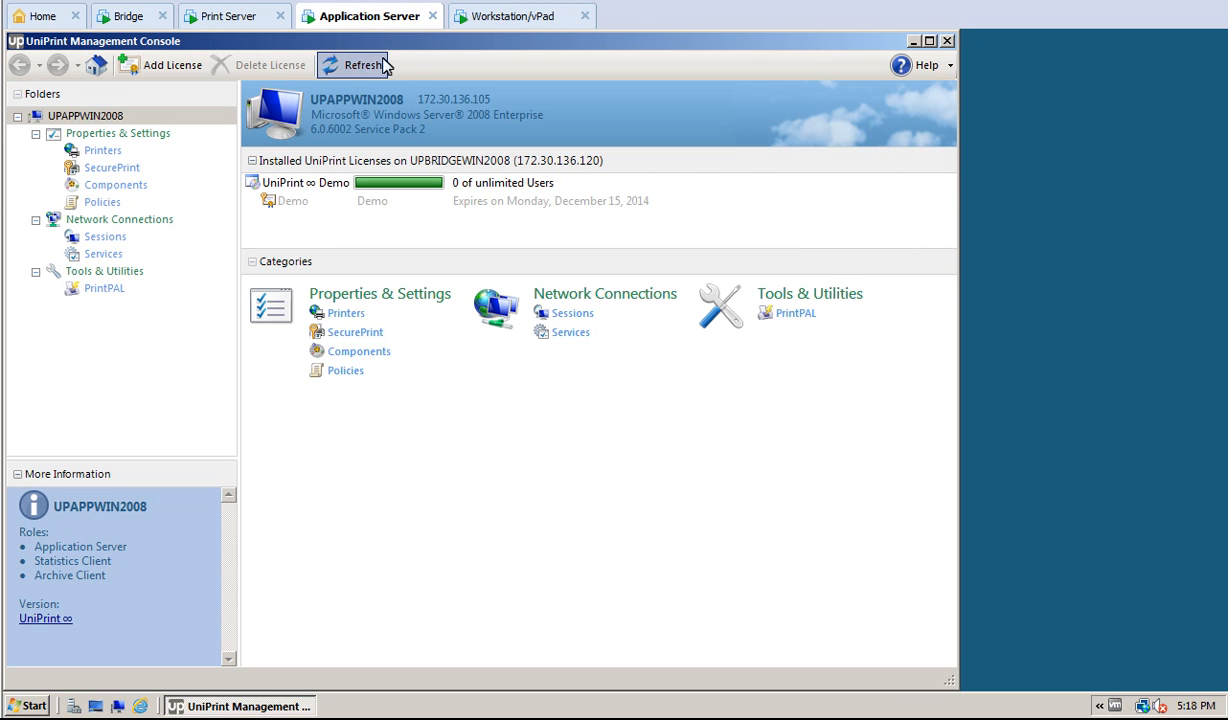
Step: Connect from the Workstation/vPad machine to the application server 172.30.136.105 with Remote Desktop Connection
{"action": "left_click", "coordinate": [512, 18]}
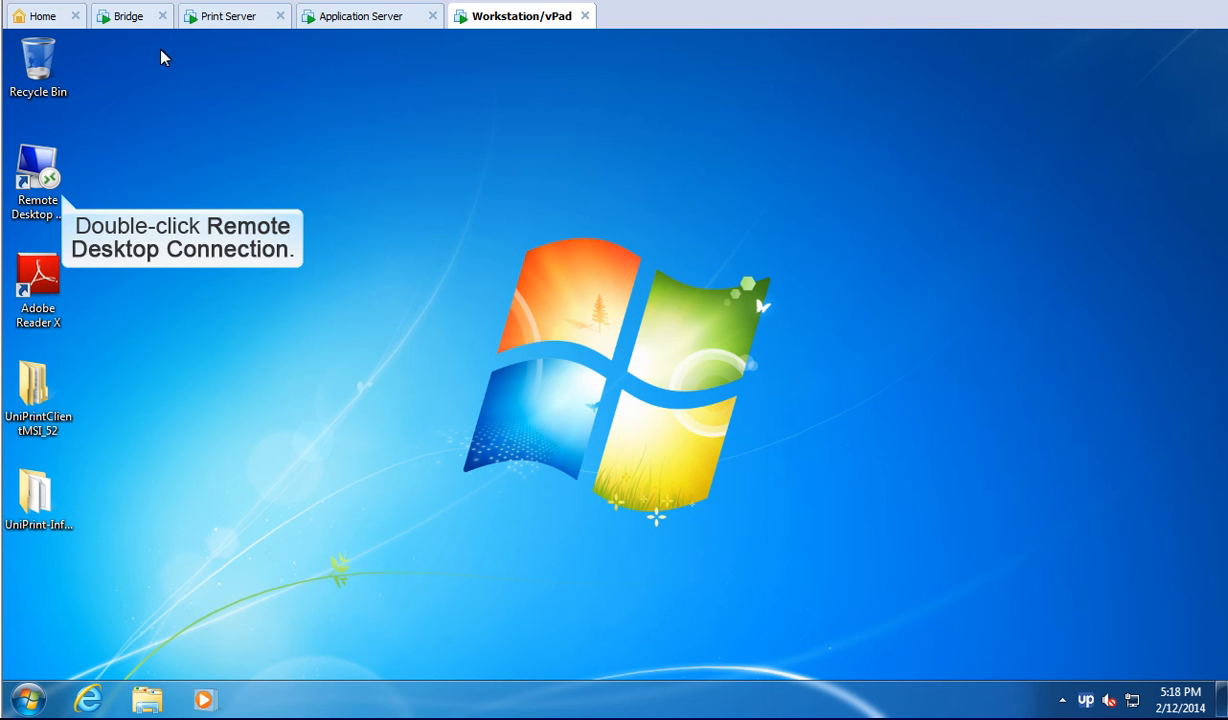
{"action": "double_click", "coordinate": [41, 168]}
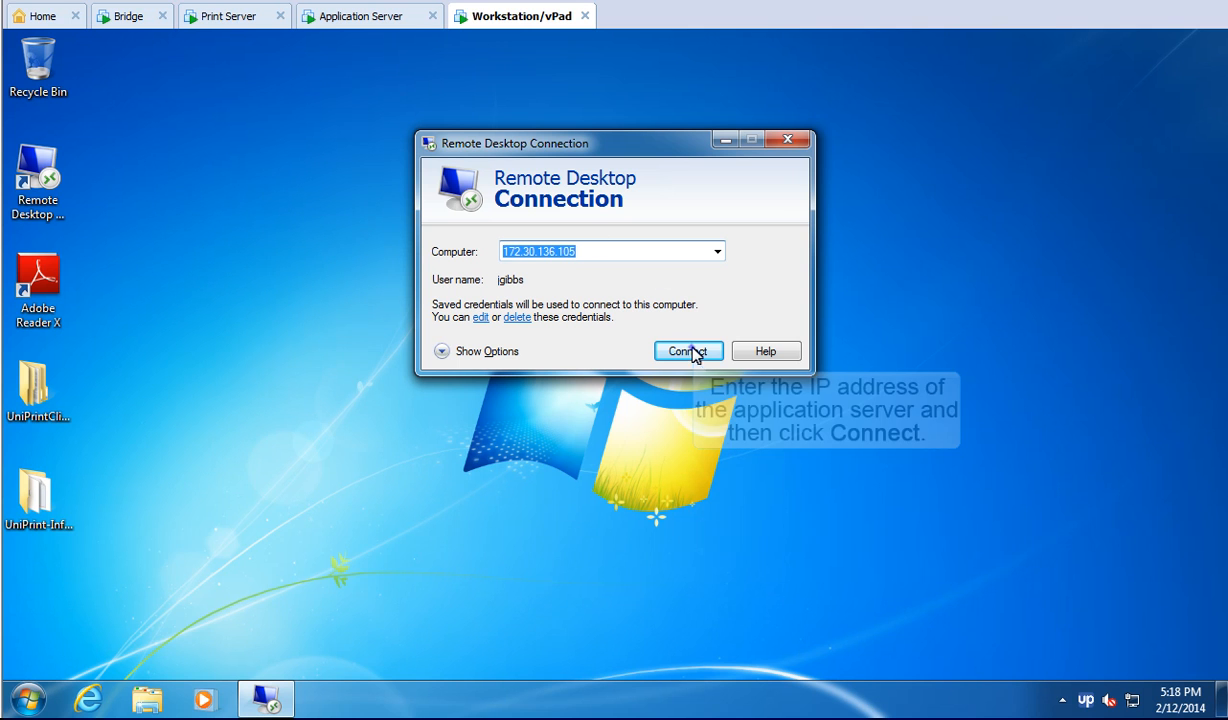
{"action": "left_click", "coordinate": [689, 352]}
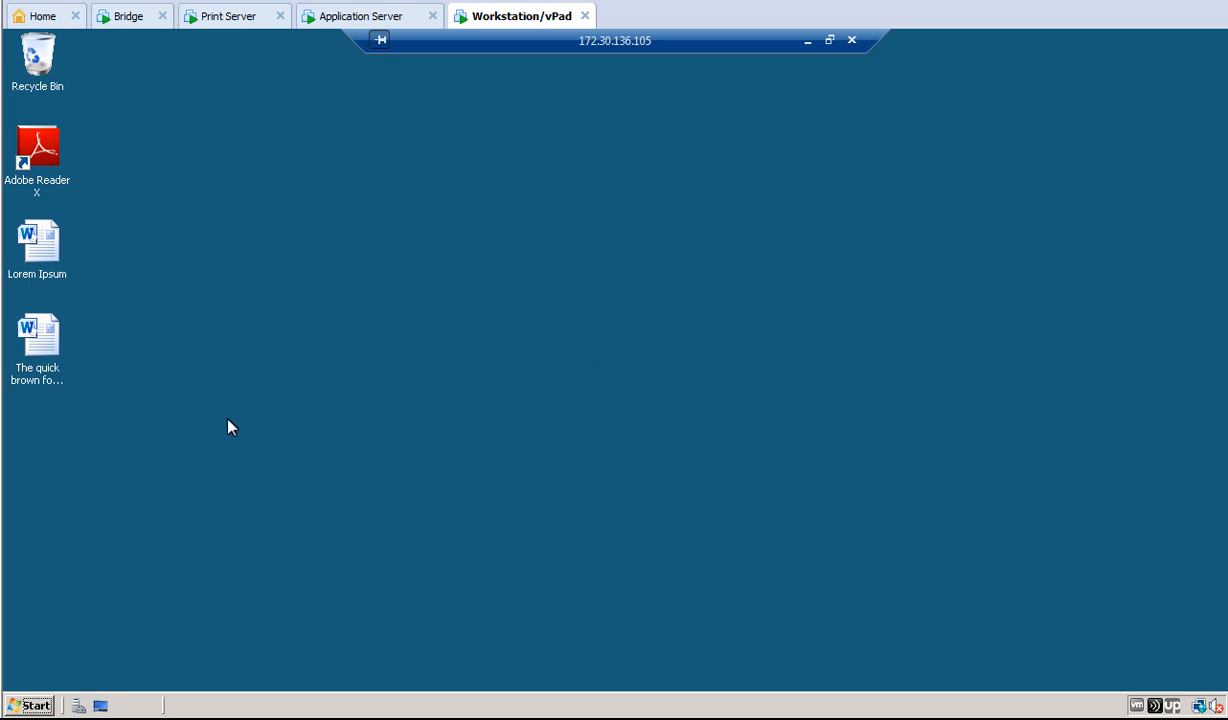
Step: Add the HP LaserJet M4345 MFP shared on Upbridgewin2008 as the default printer in the remote session, and close the Printers window
{"action": "left_click", "coordinate": [31, 705]}
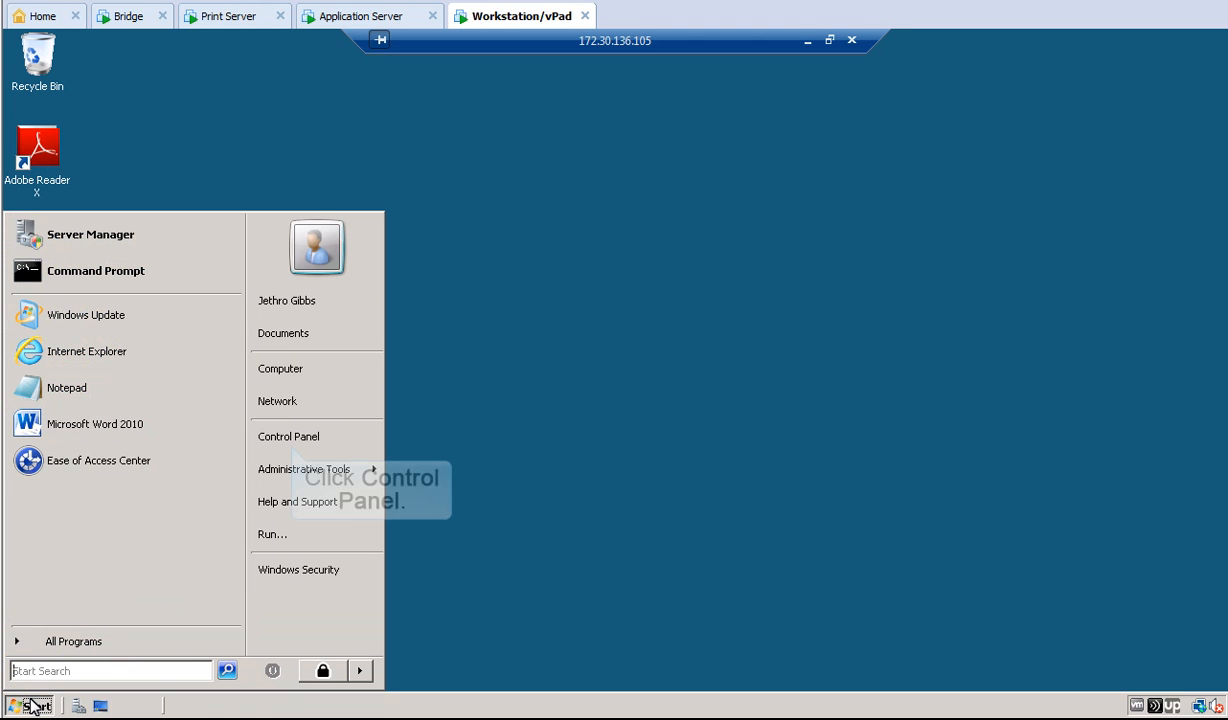
{"action": "left_click", "coordinate": [286, 433]}
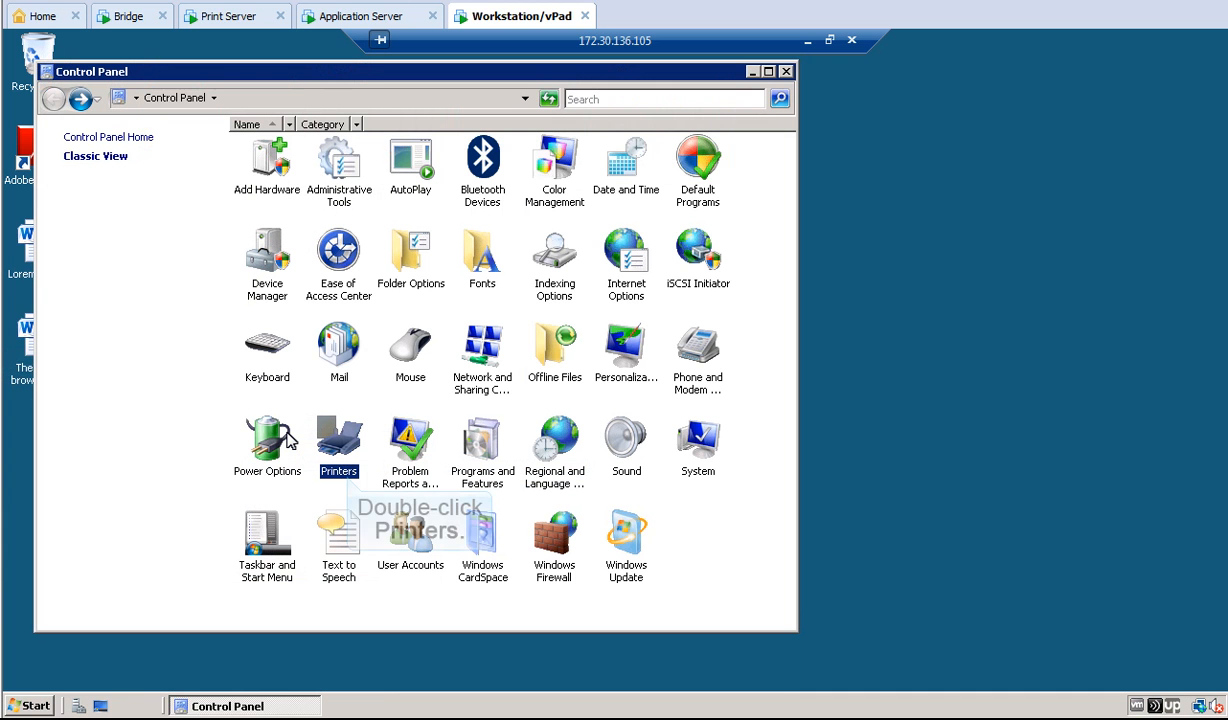
{"action": "double_click", "coordinate": [339, 440]}
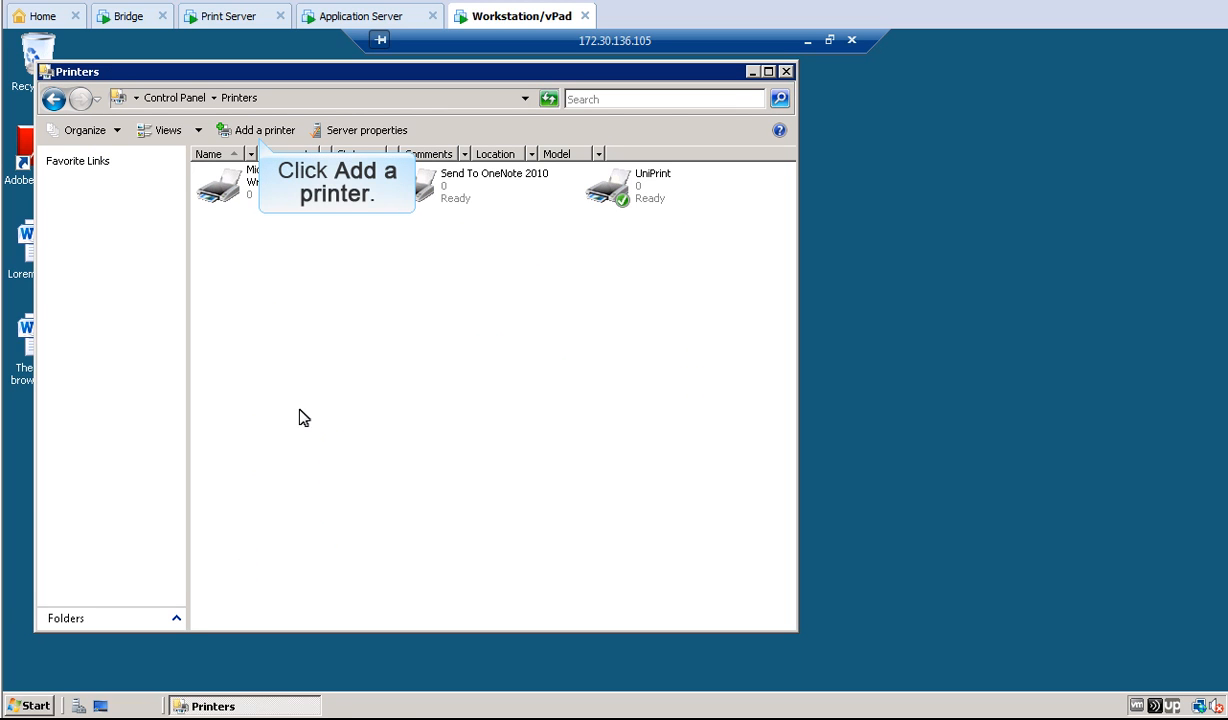
{"action": "left_click", "coordinate": [258, 131]}
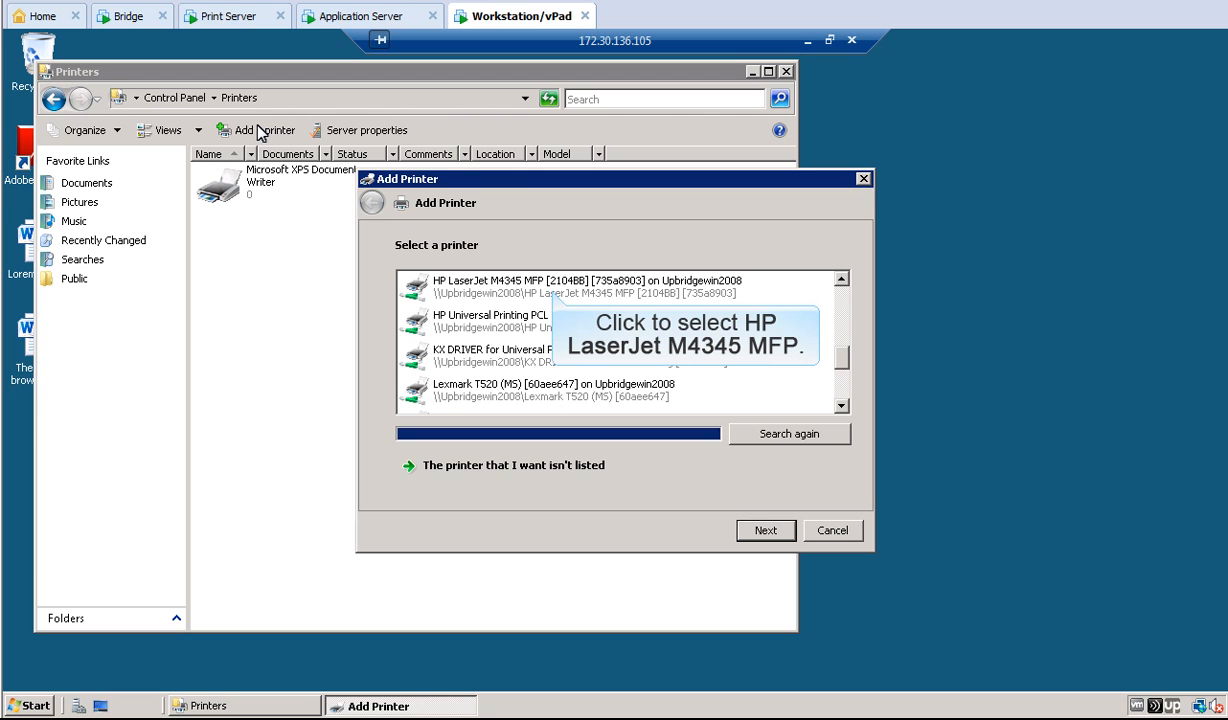
{"action": "left_click", "coordinate": [548, 287]}
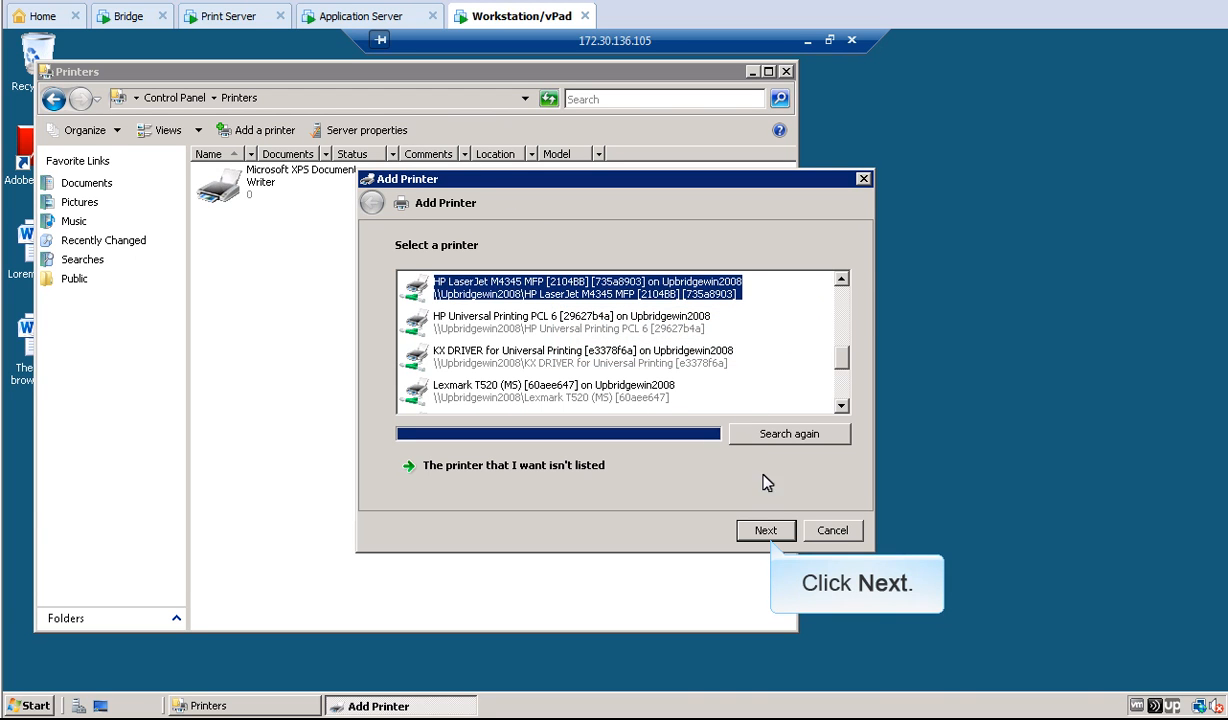
{"action": "left_click", "coordinate": [765, 531]}
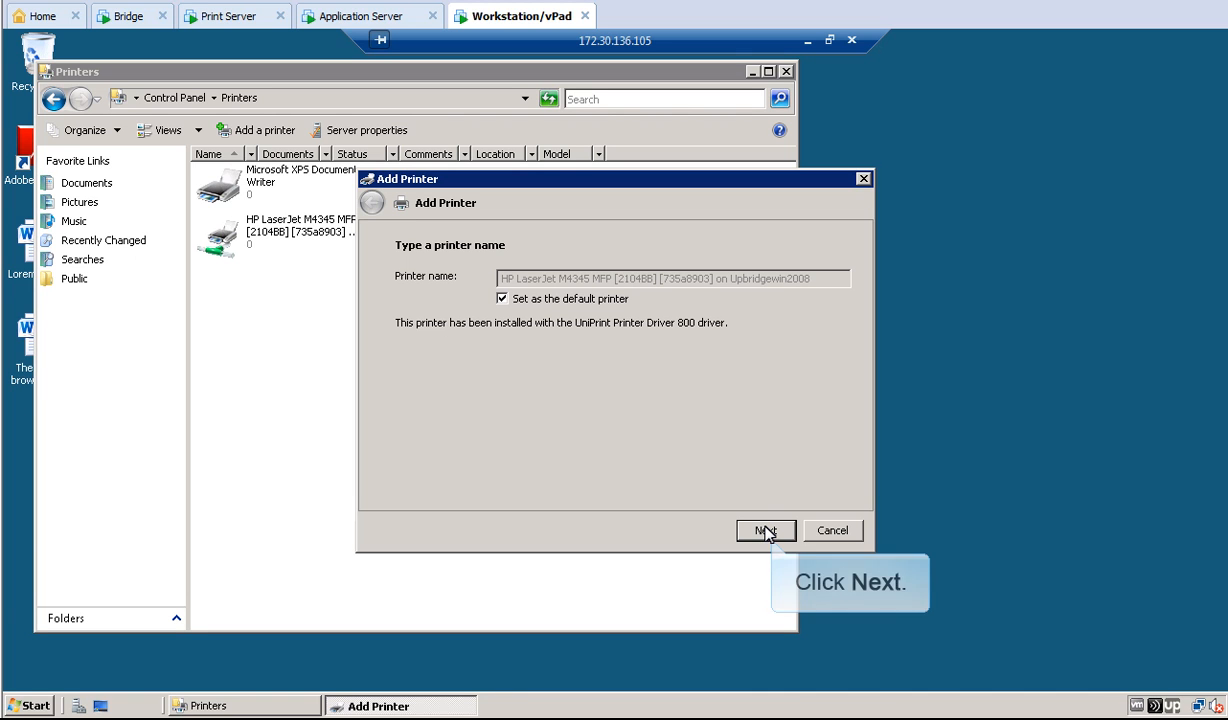
{"action": "left_click", "coordinate": [765, 531]}
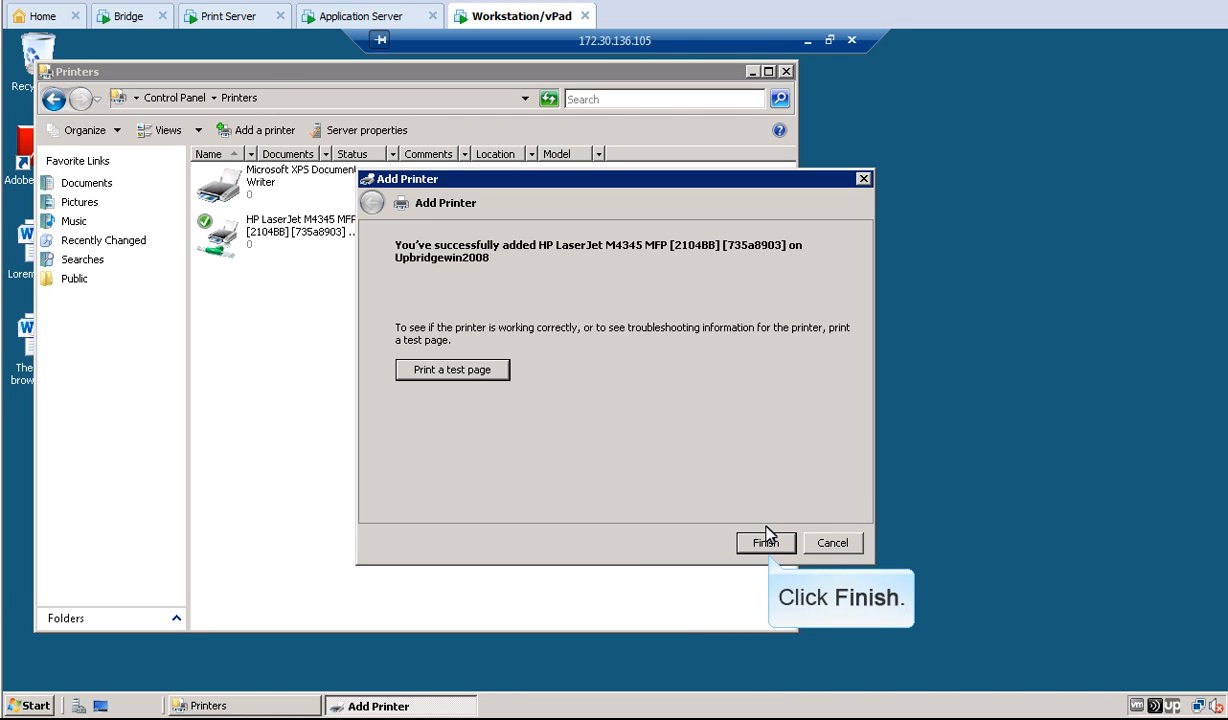
{"action": "left_click", "coordinate": [767, 541]}
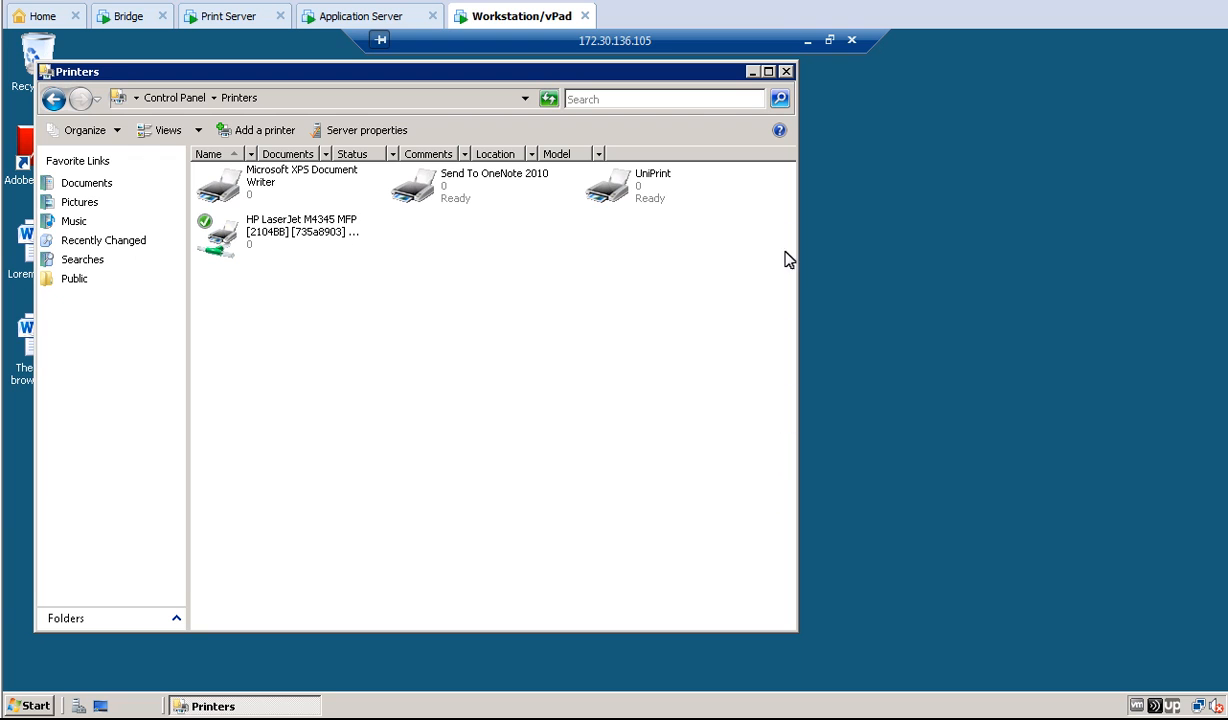
{"action": "left_click", "coordinate": [786, 72]}
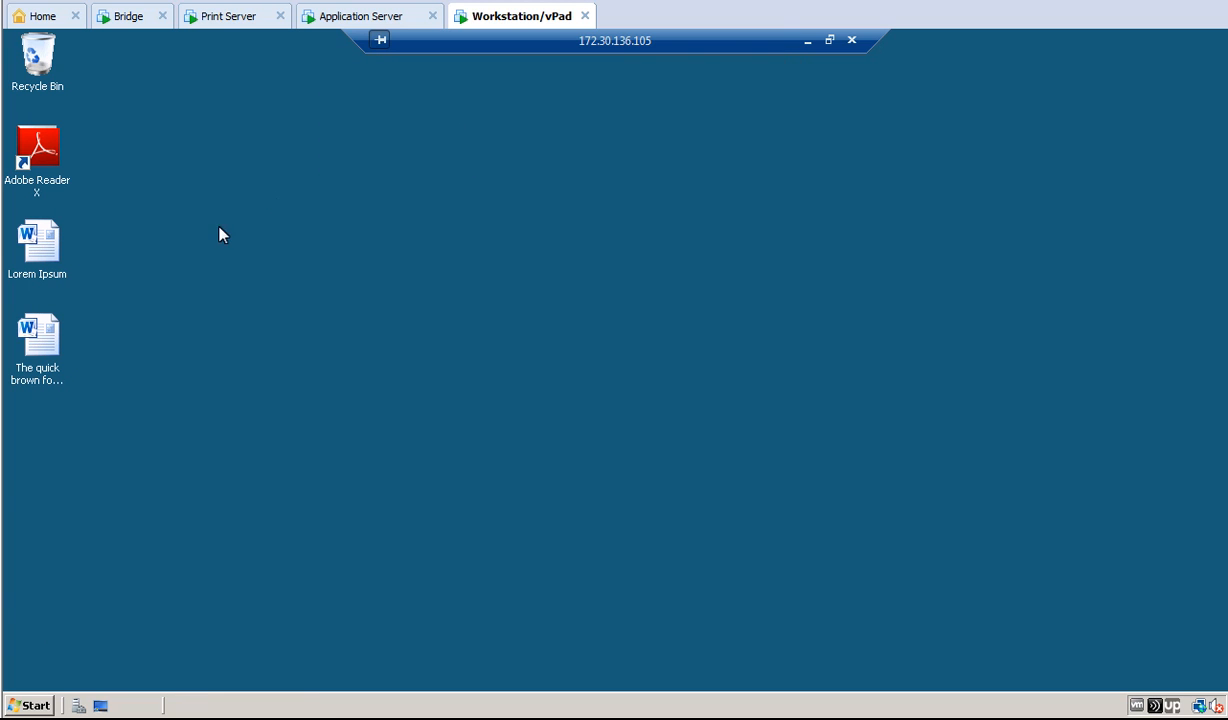
Step: Log off the remote session on the application server
{"action": "left_click", "coordinate": [33, 705]}
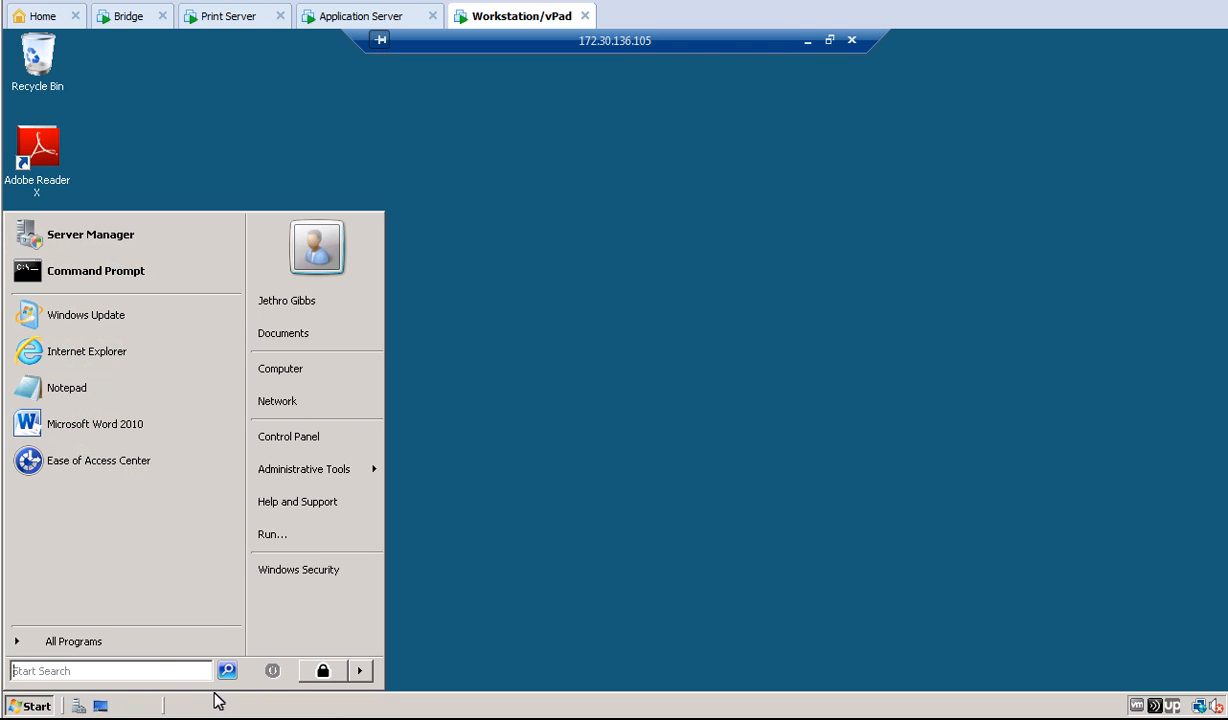
{"action": "left_click", "coordinate": [360, 670]}
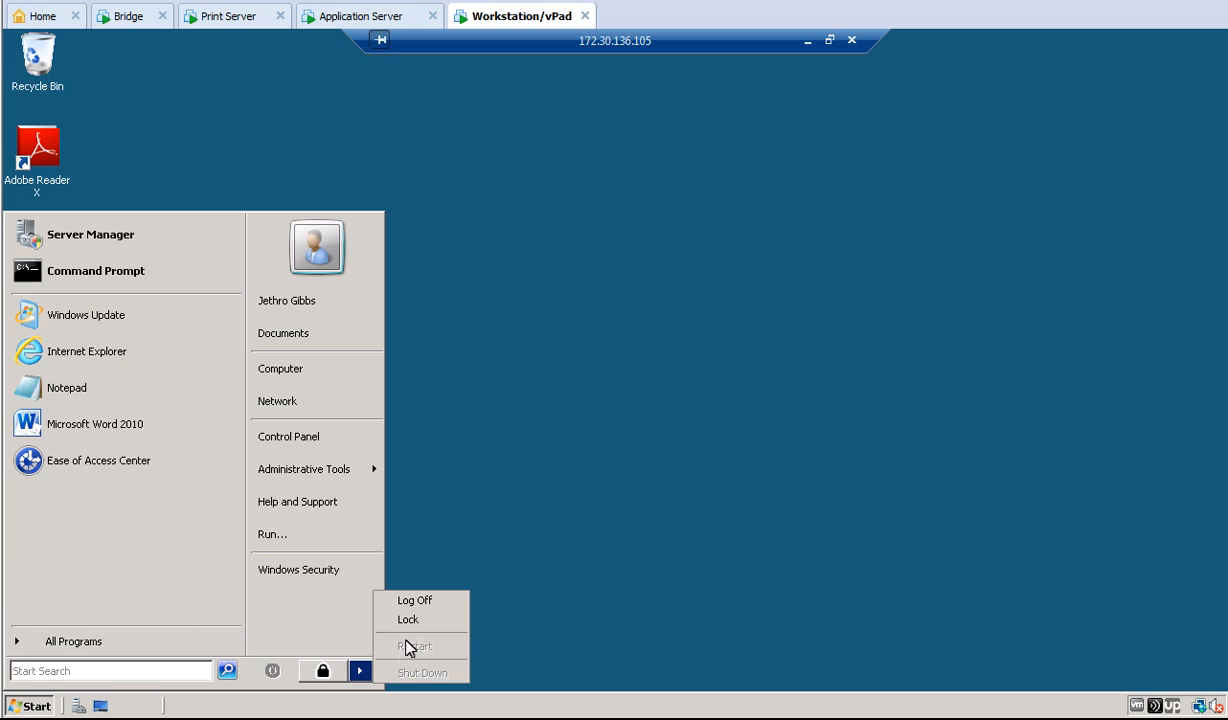
{"action": "left_click", "coordinate": [414, 600]}
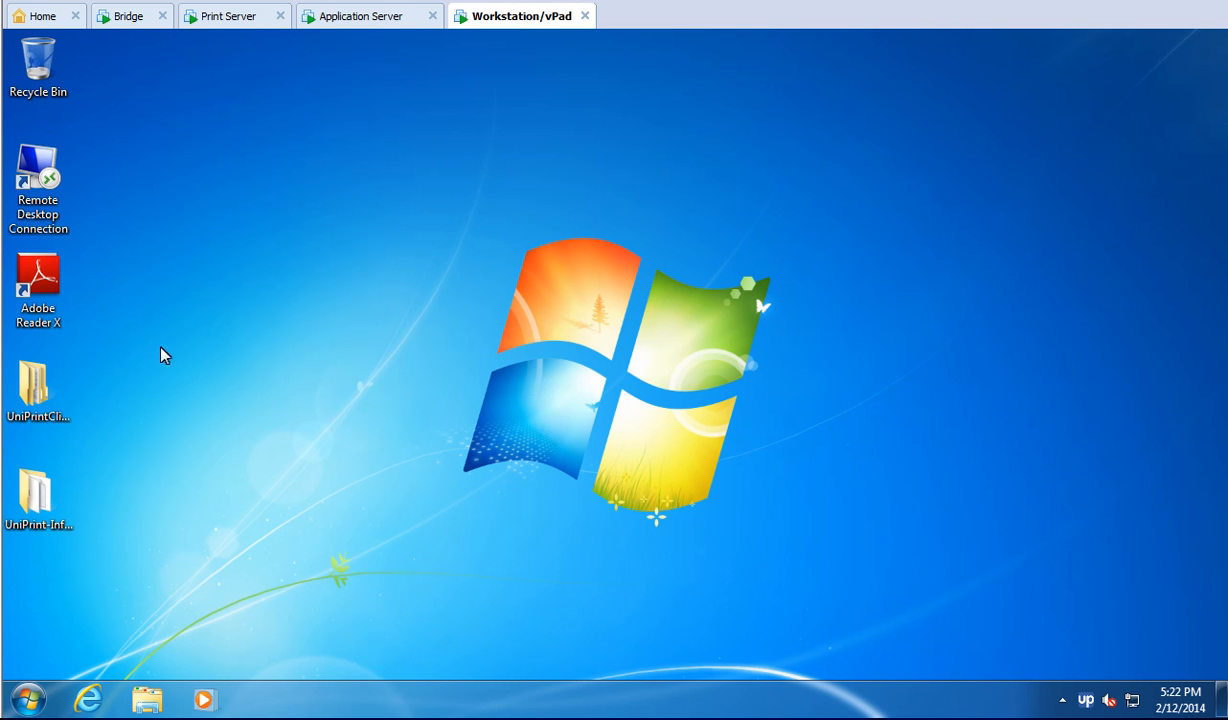
Step: On the Bridge server, set the paper size to Legal in the properties of the HP LaserJet M4345 MFP printer
{"action": "left_click", "coordinate": [127, 18]}
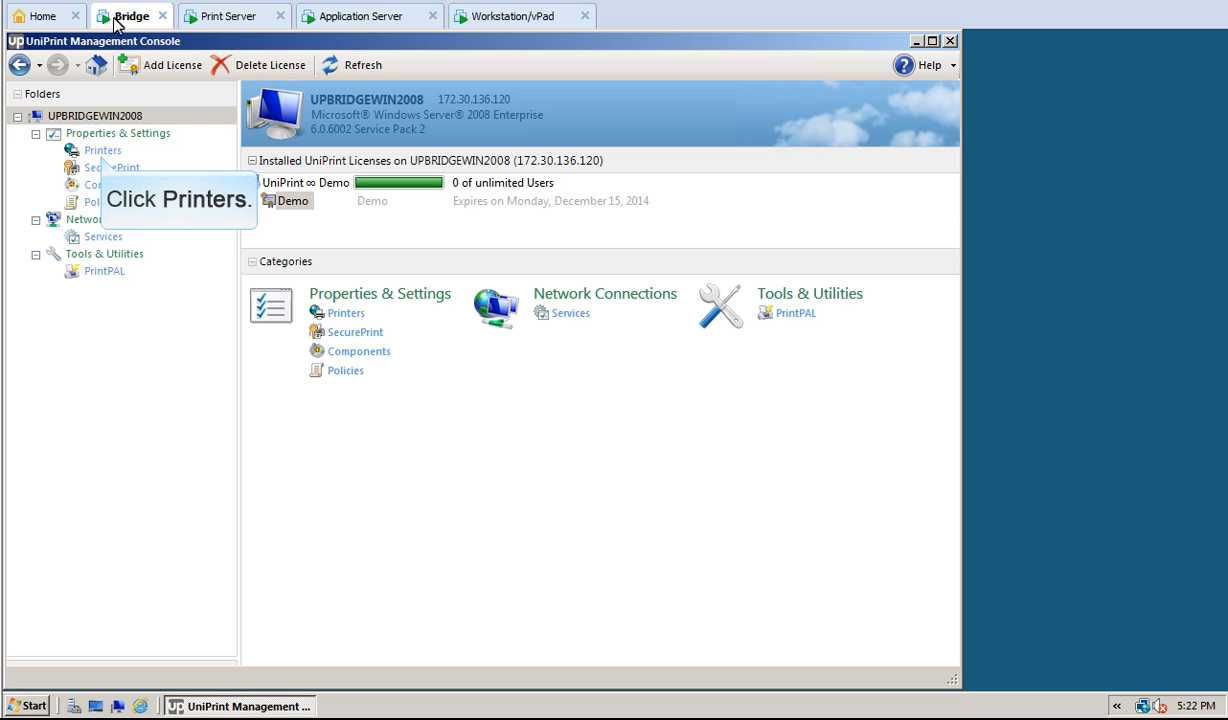
{"action": "left_click", "coordinate": [100, 151]}
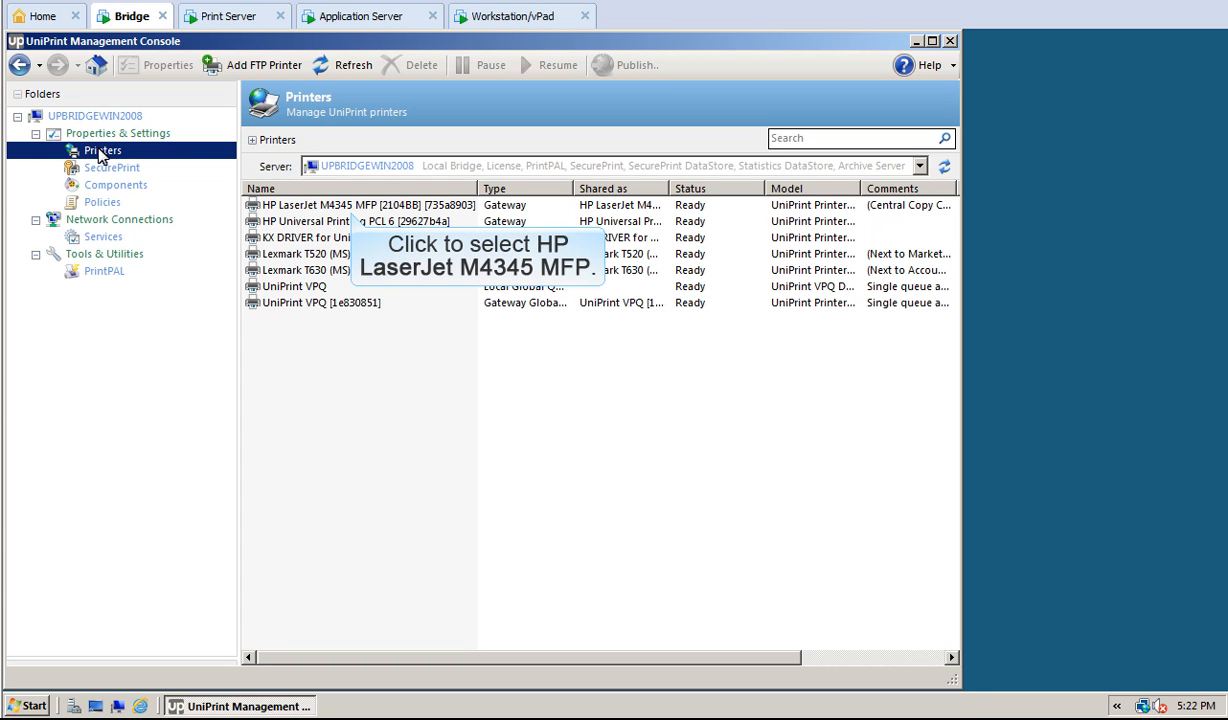
{"action": "left_click", "coordinate": [348, 206]}
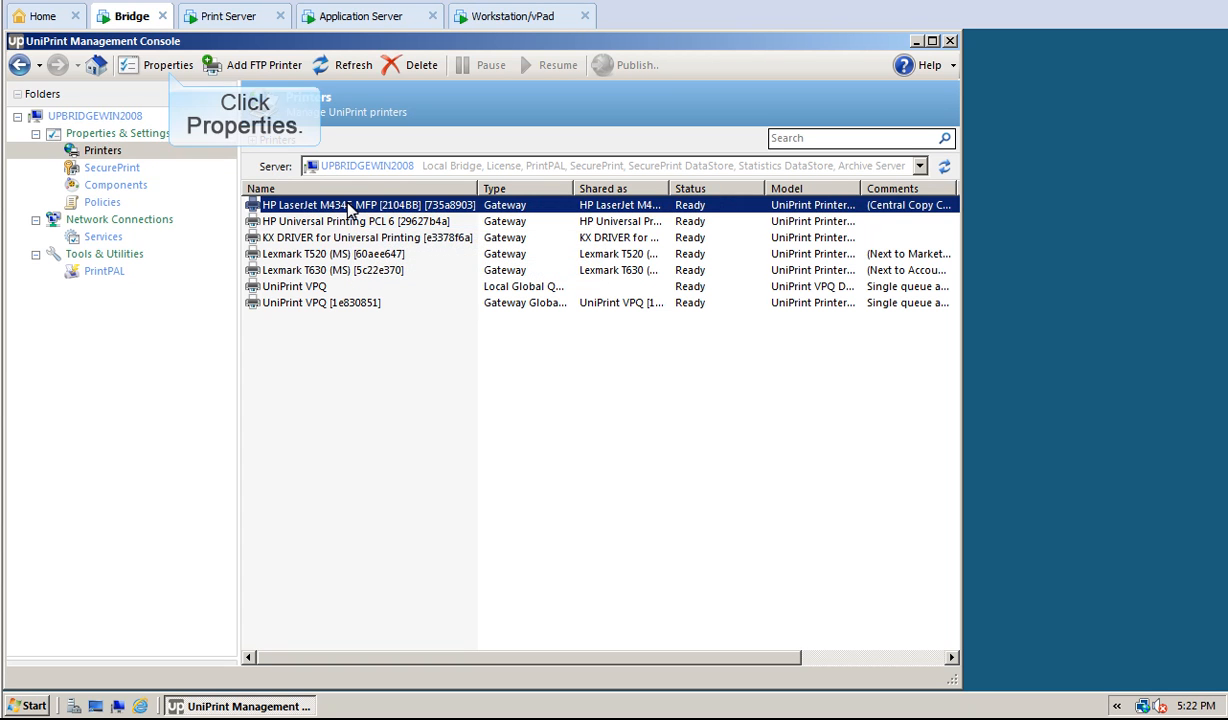
{"action": "left_click", "coordinate": [168, 66]}
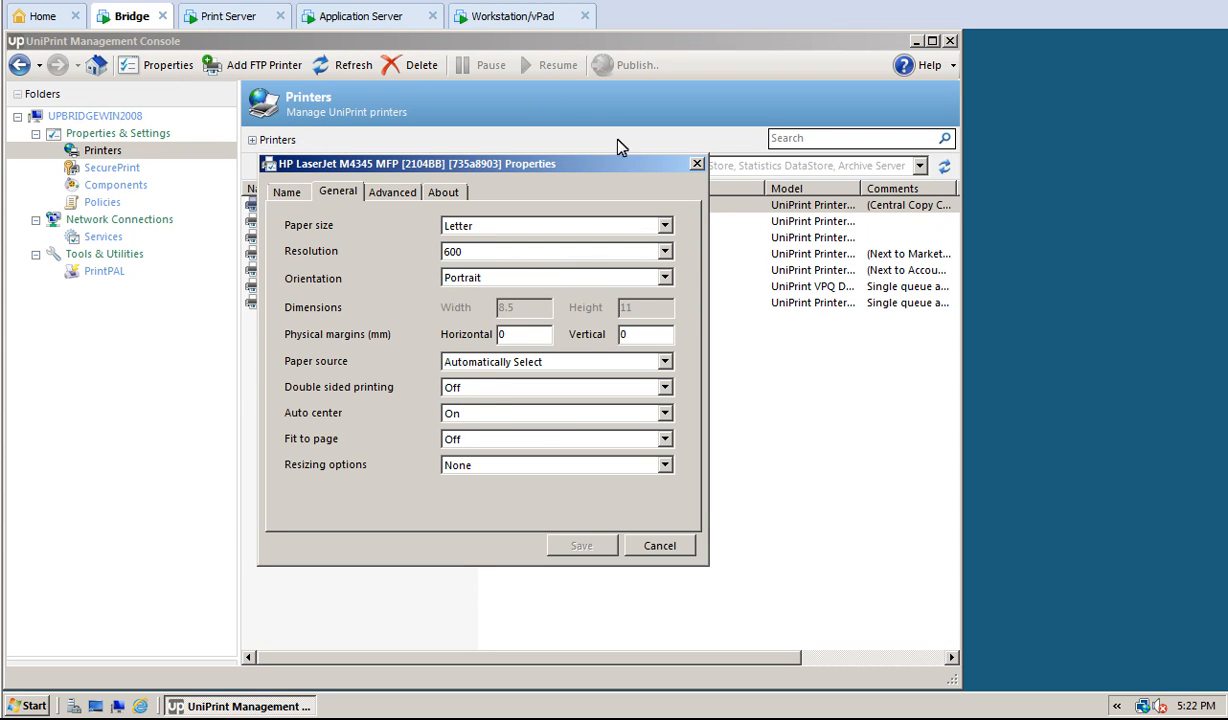
{"action": "left_click", "coordinate": [642, 228]}
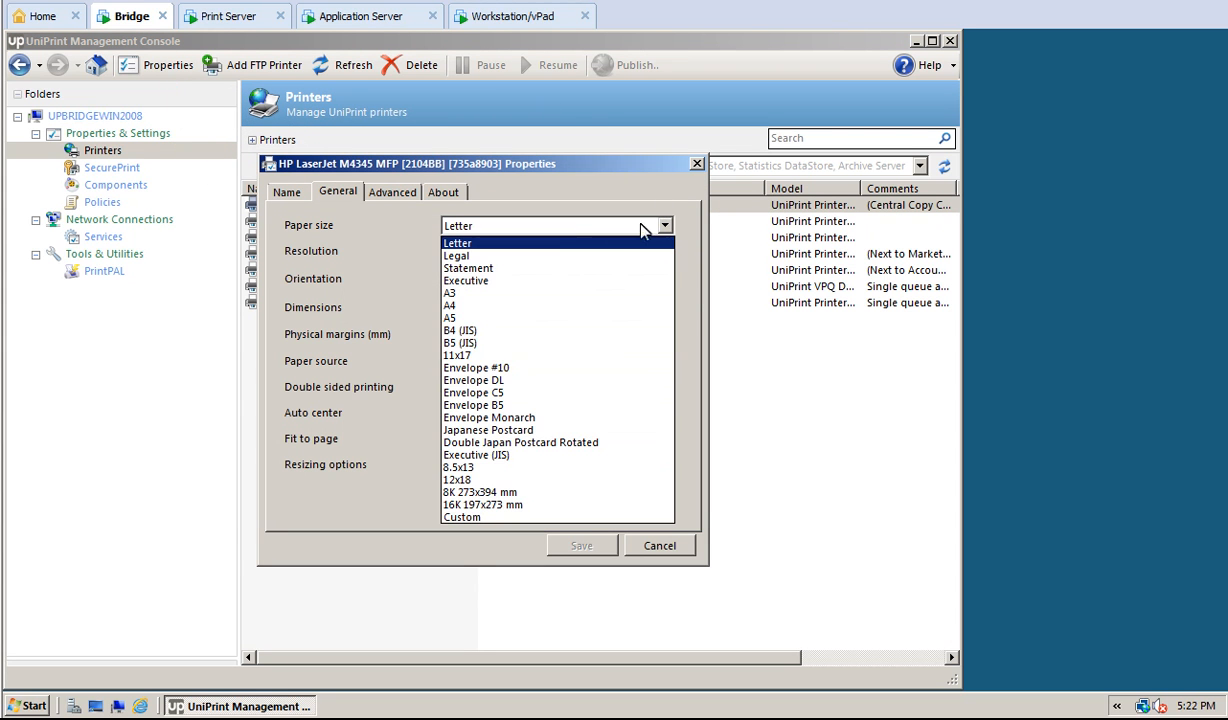
{"action": "left_click", "coordinate": [456, 256]}
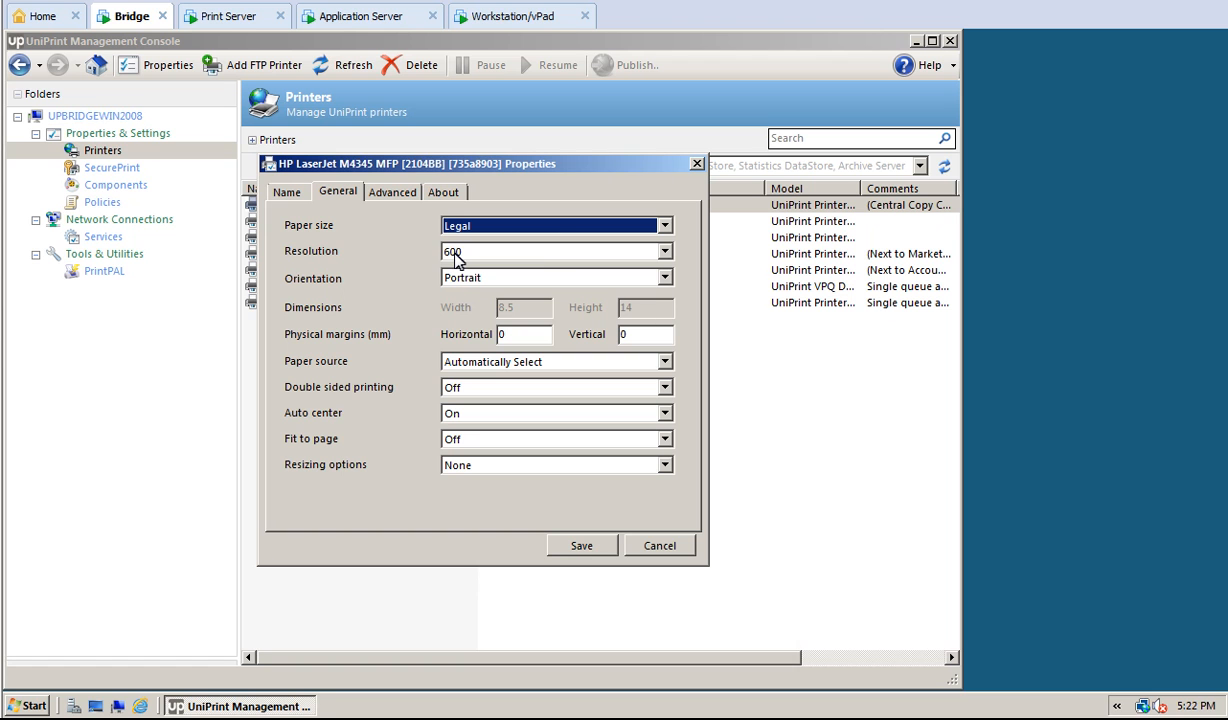
Step: Set the font embedding option of the HP LaserJet M4345 MFP to Full font embedding and save its properties
{"action": "left_click", "coordinate": [391, 193]}
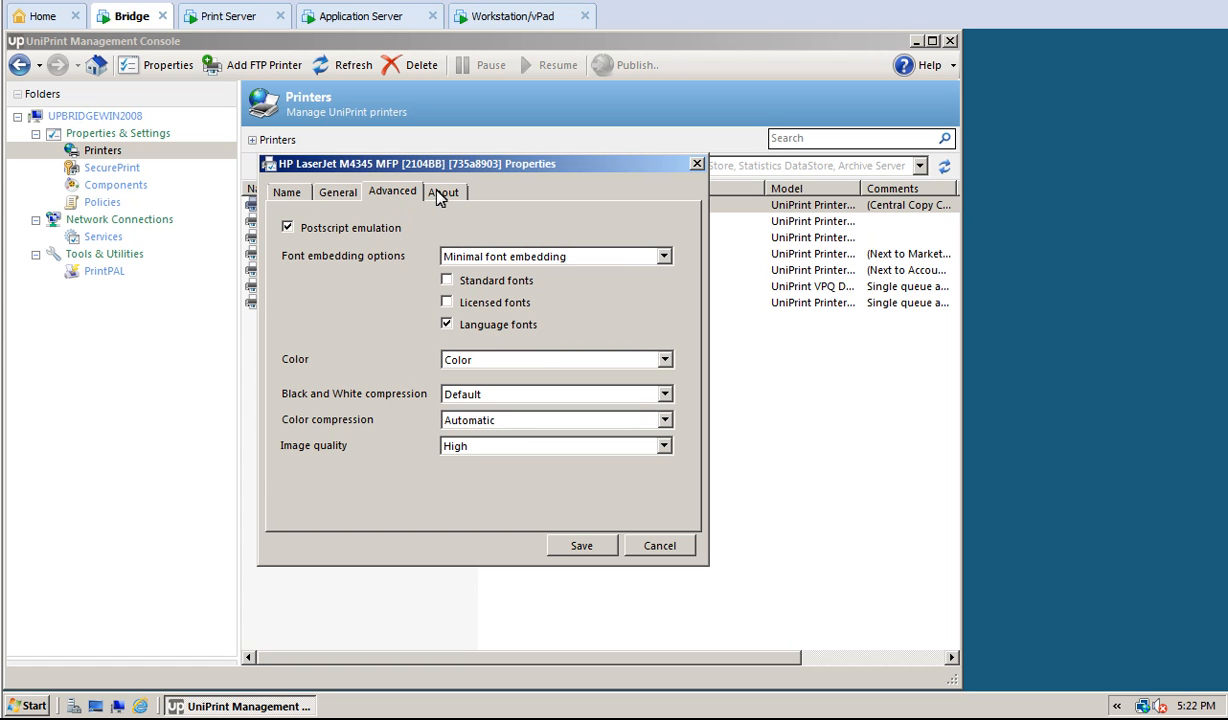
{"action": "left_click", "coordinate": [665, 257]}
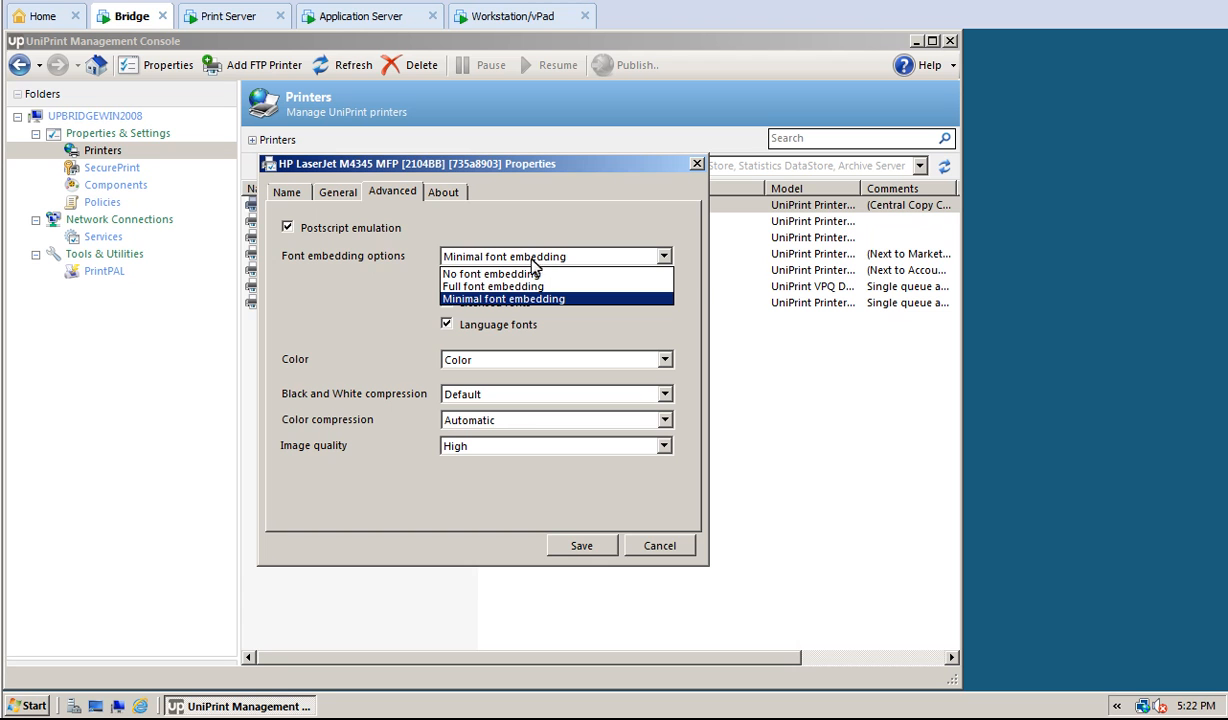
{"action": "left_click", "coordinate": [477, 287]}
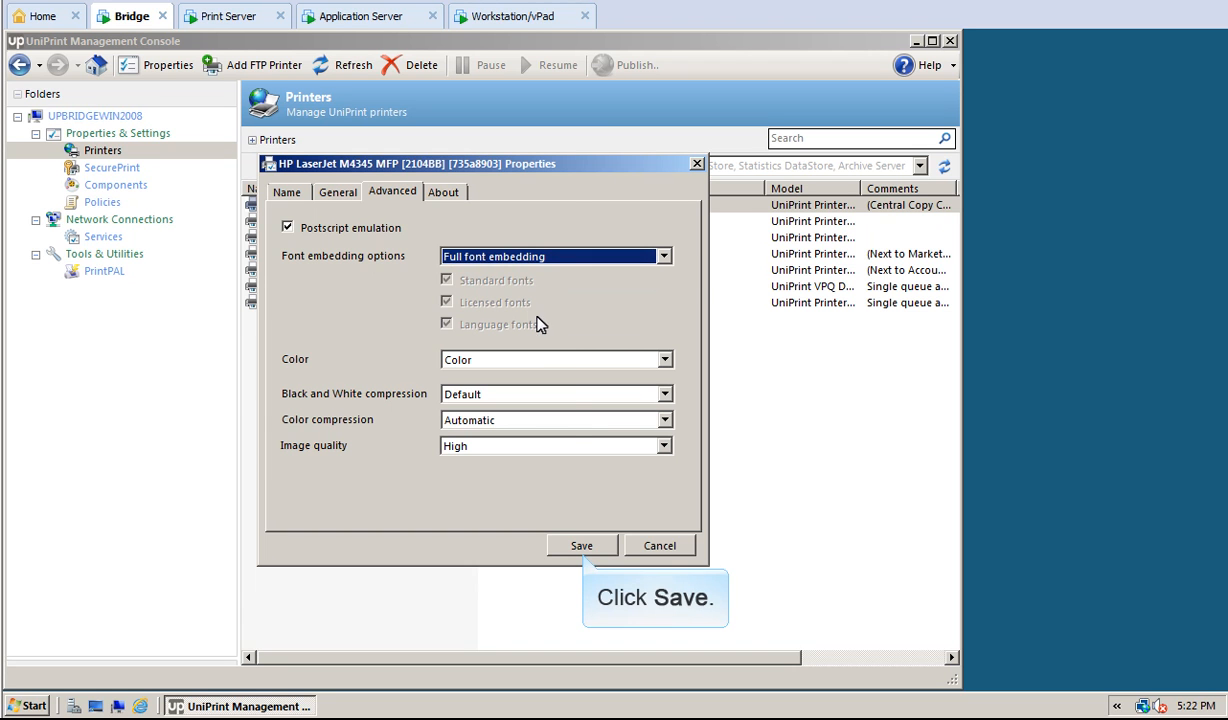
{"action": "left_click", "coordinate": [582, 547]}
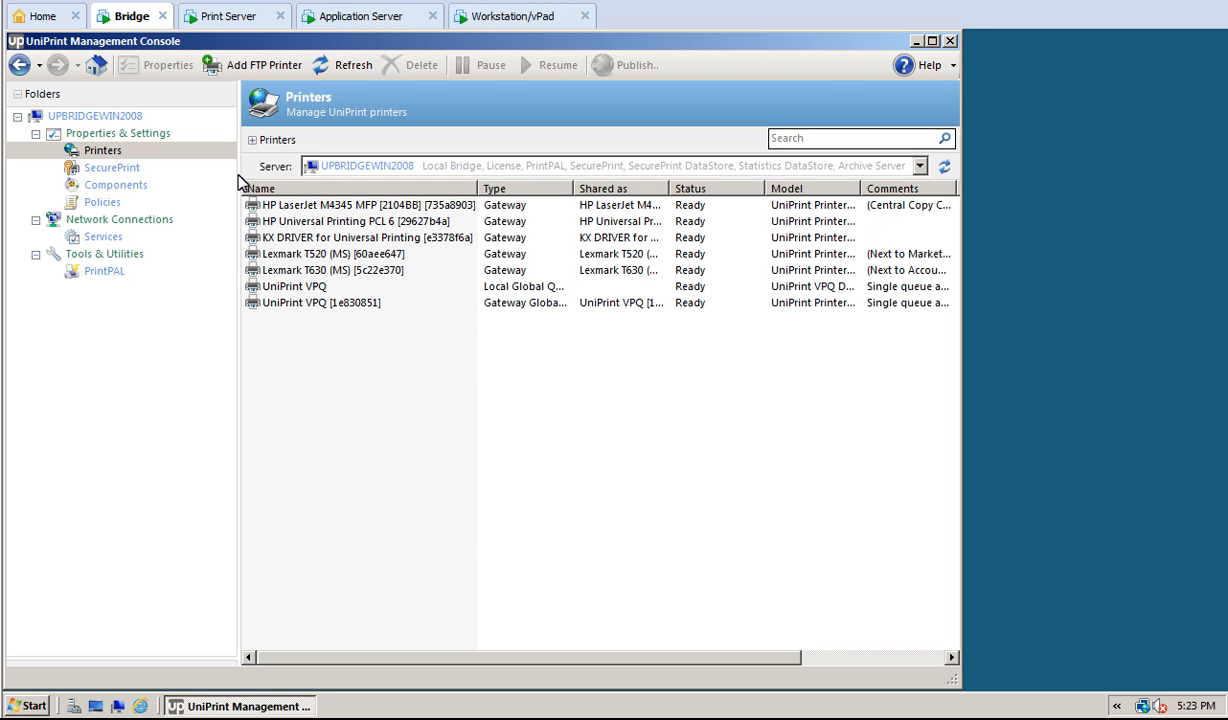
Step: On the Print Server, open the default settings for published printers, connecting to UPBRIDGEWIN2008 with the stored administrative credentials
{"action": "left_click", "coordinate": [231, 17]}
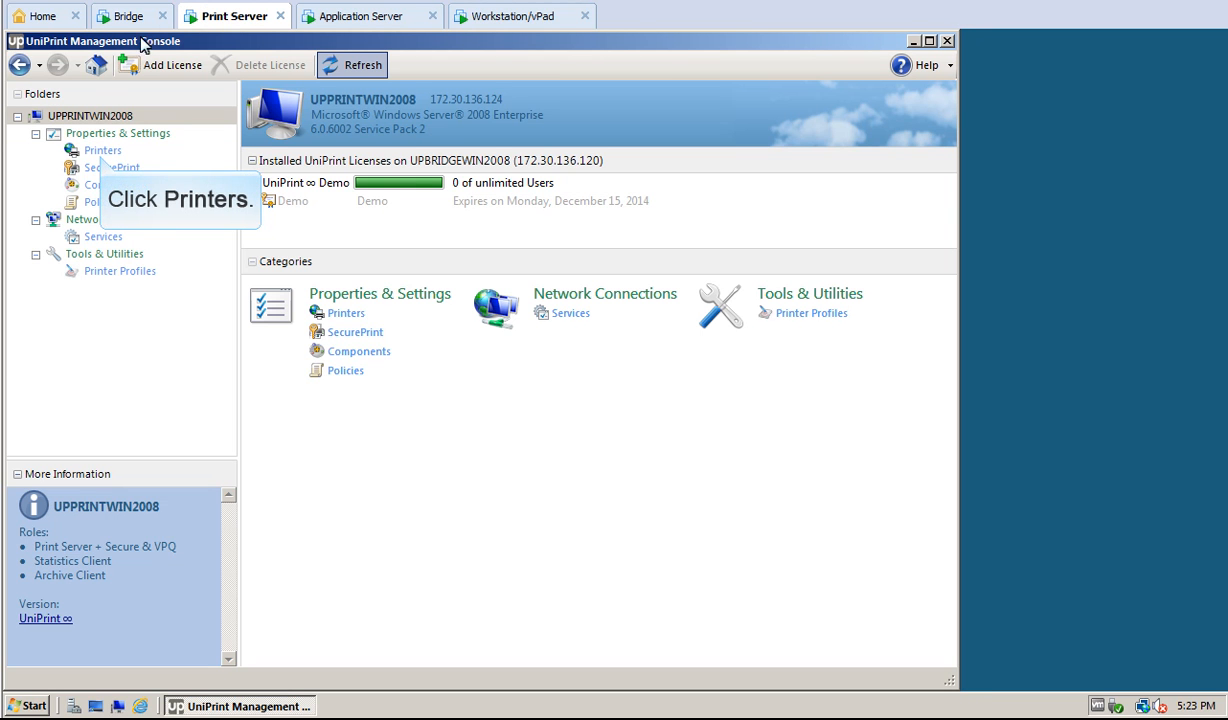
{"action": "left_click", "coordinate": [102, 150]}
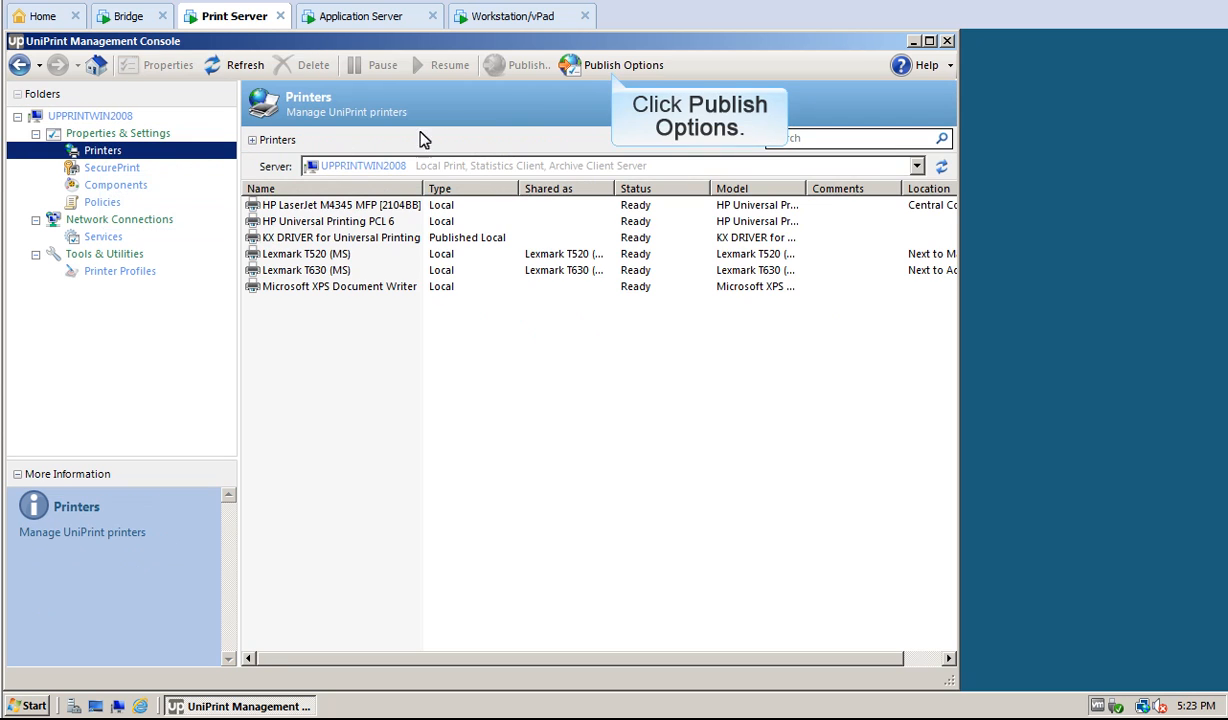
{"action": "left_click", "coordinate": [611, 65]}
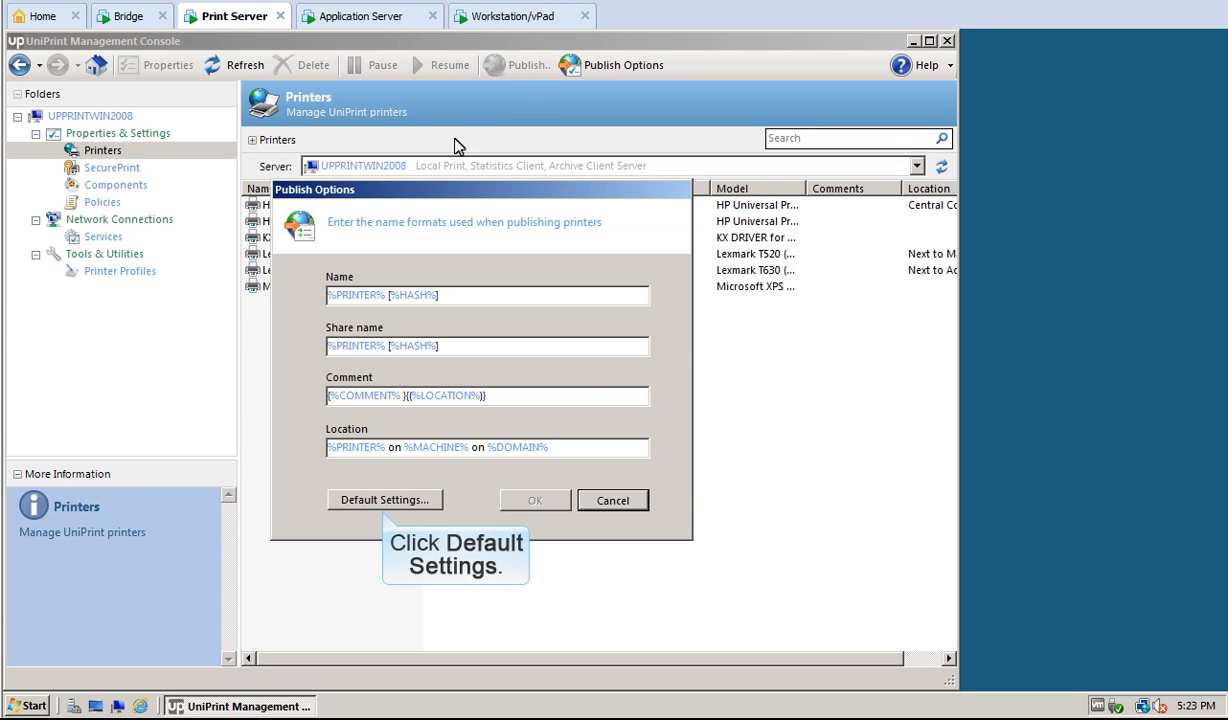
{"action": "left_click", "coordinate": [381, 500]}
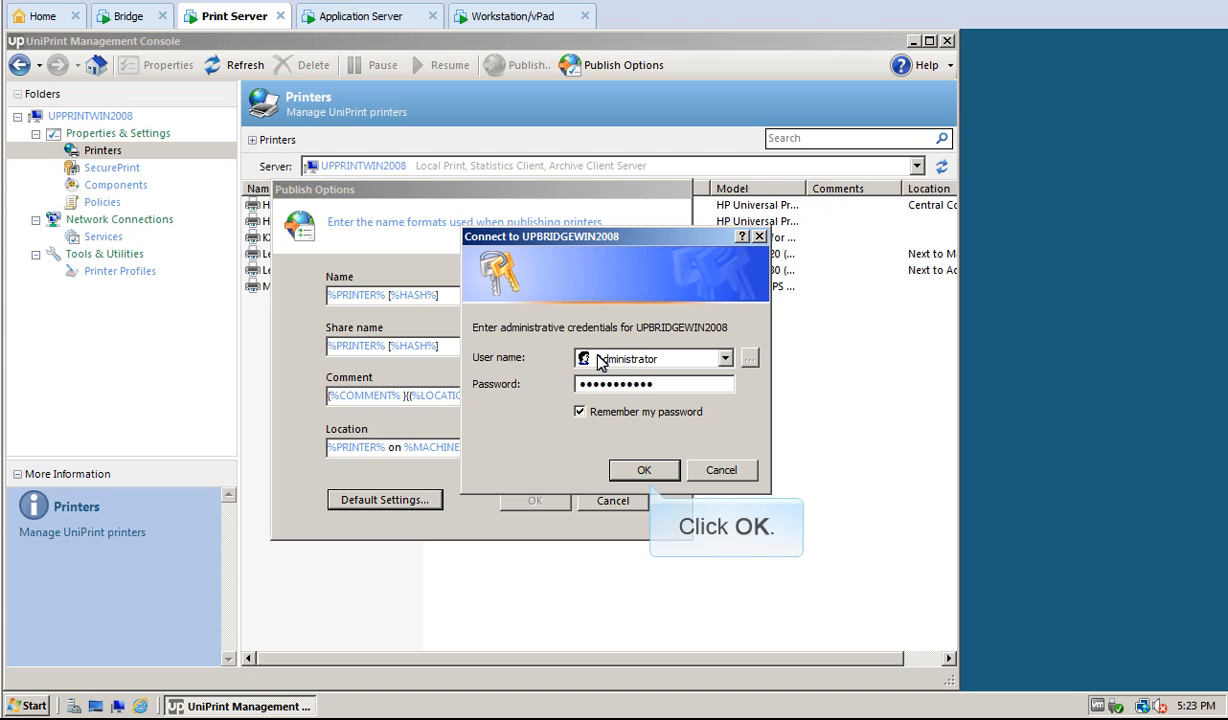
{"action": "left_click", "coordinate": [645, 471]}
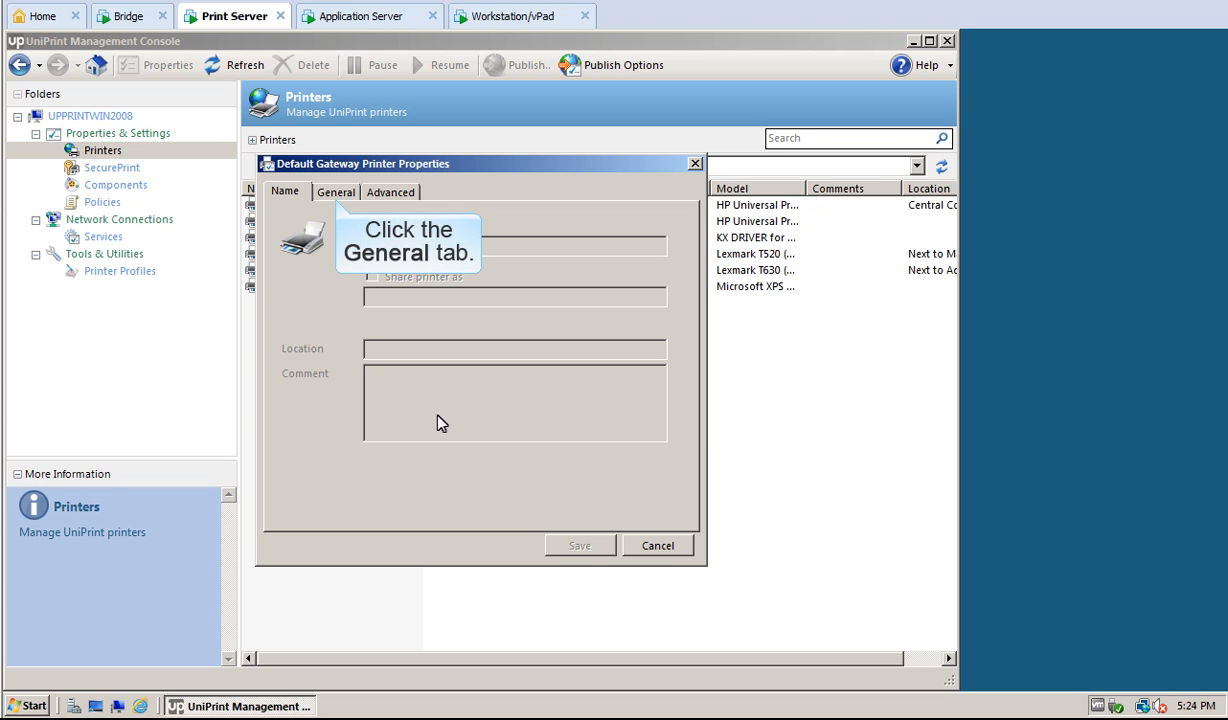
Step: Set the default gateway printer's font embedding to Full font embedding, save it, and close the publish options
{"action": "left_click", "coordinate": [337, 194]}
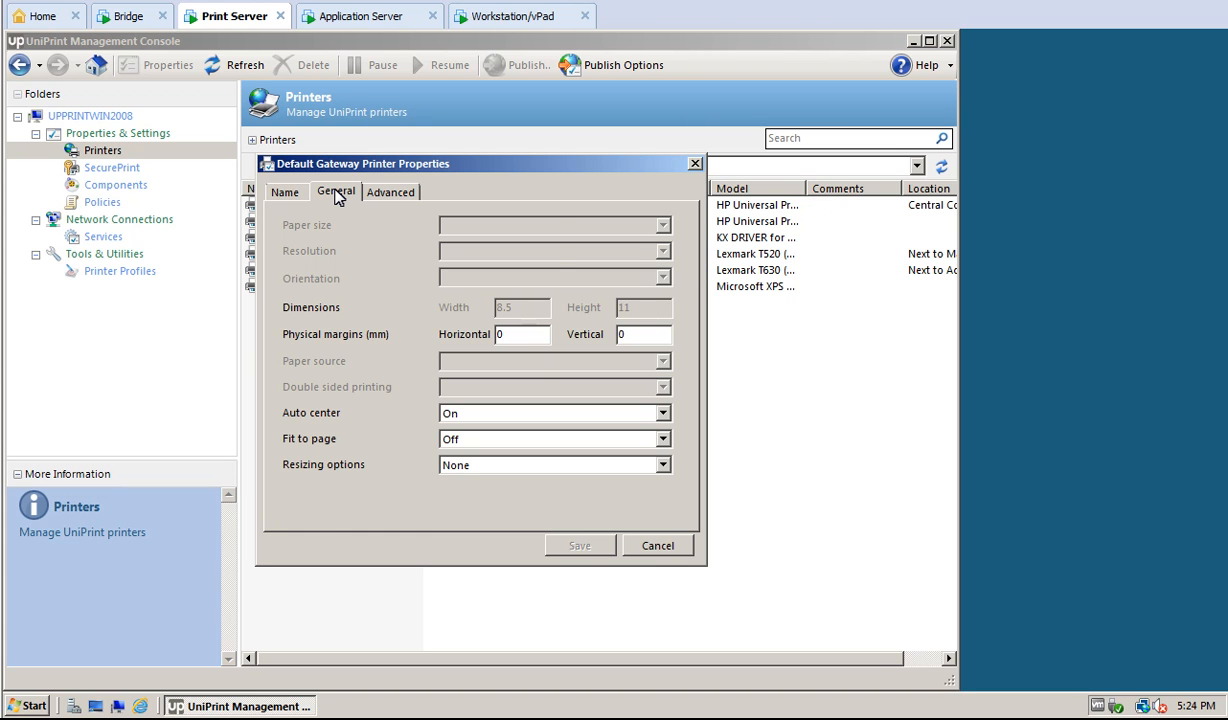
{"action": "left_click", "coordinate": [392, 193]}
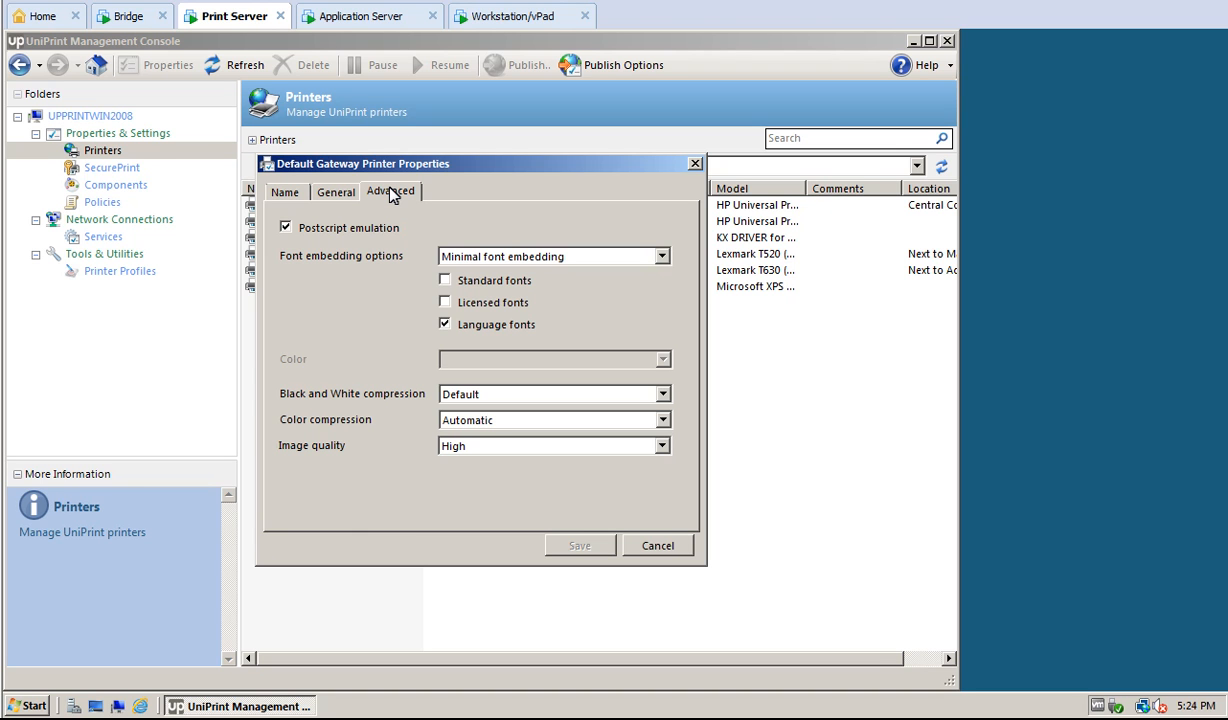
{"action": "left_click", "coordinate": [640, 257]}
{"action": "left_click", "coordinate": [480, 287]}
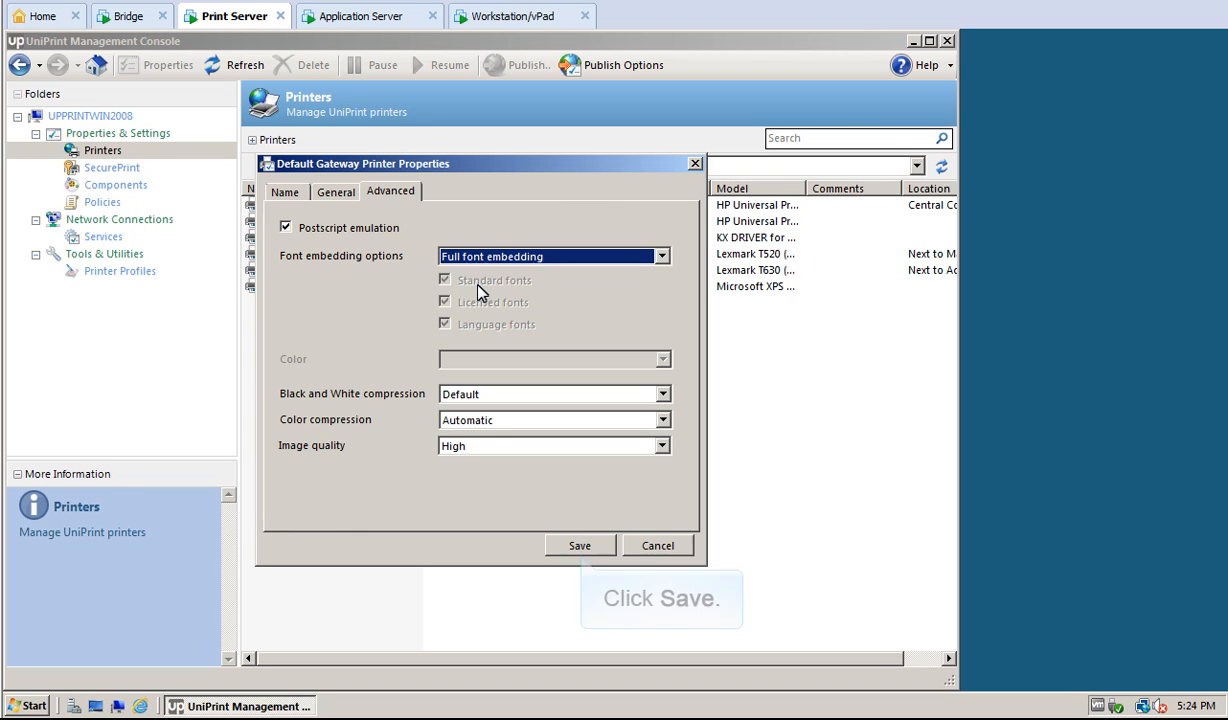
{"action": "left_click", "coordinate": [579, 545]}
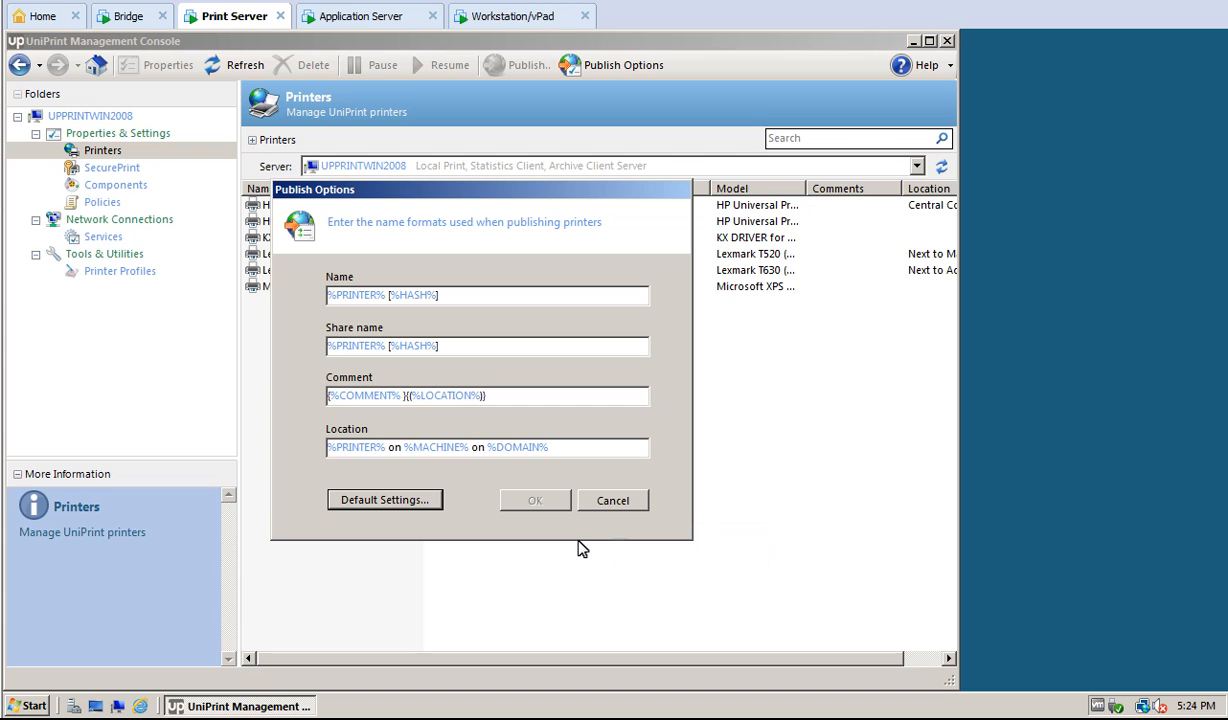
{"action": "left_click", "coordinate": [613, 501]}
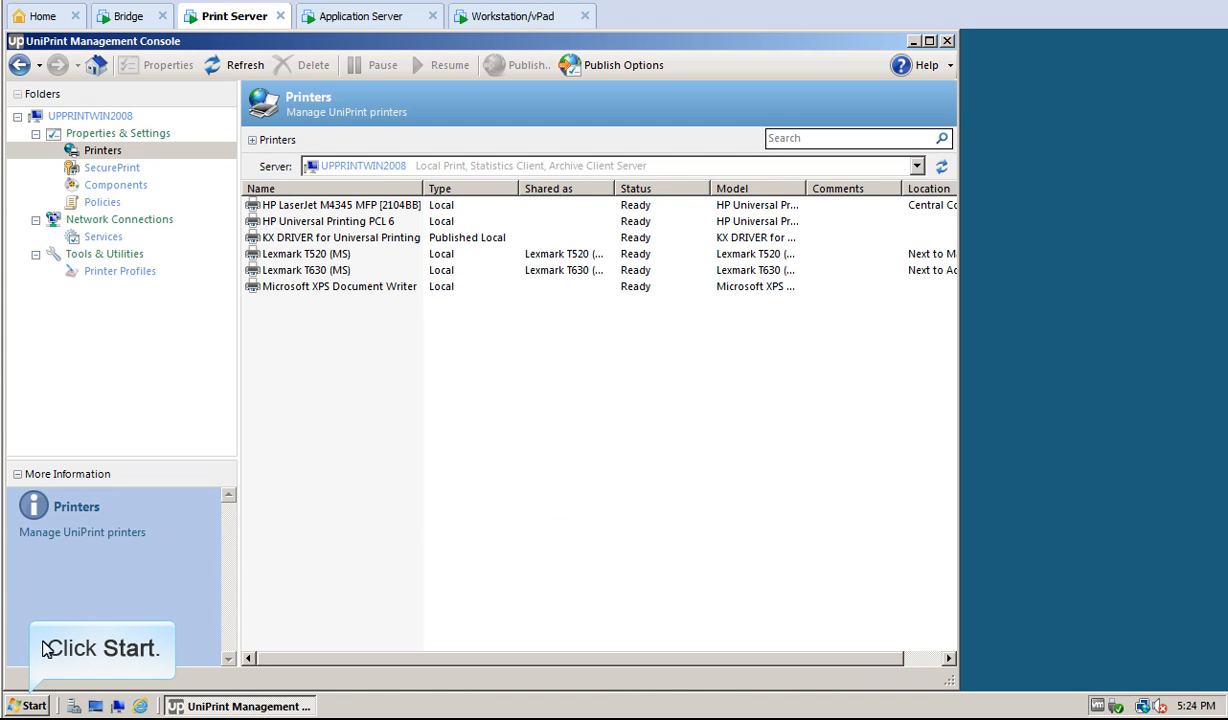
Step: Start adding a local printer in the Print Server's Windows printers, using the existing port LPT1: (Printer Port)
{"action": "left_click", "coordinate": [27, 705]}
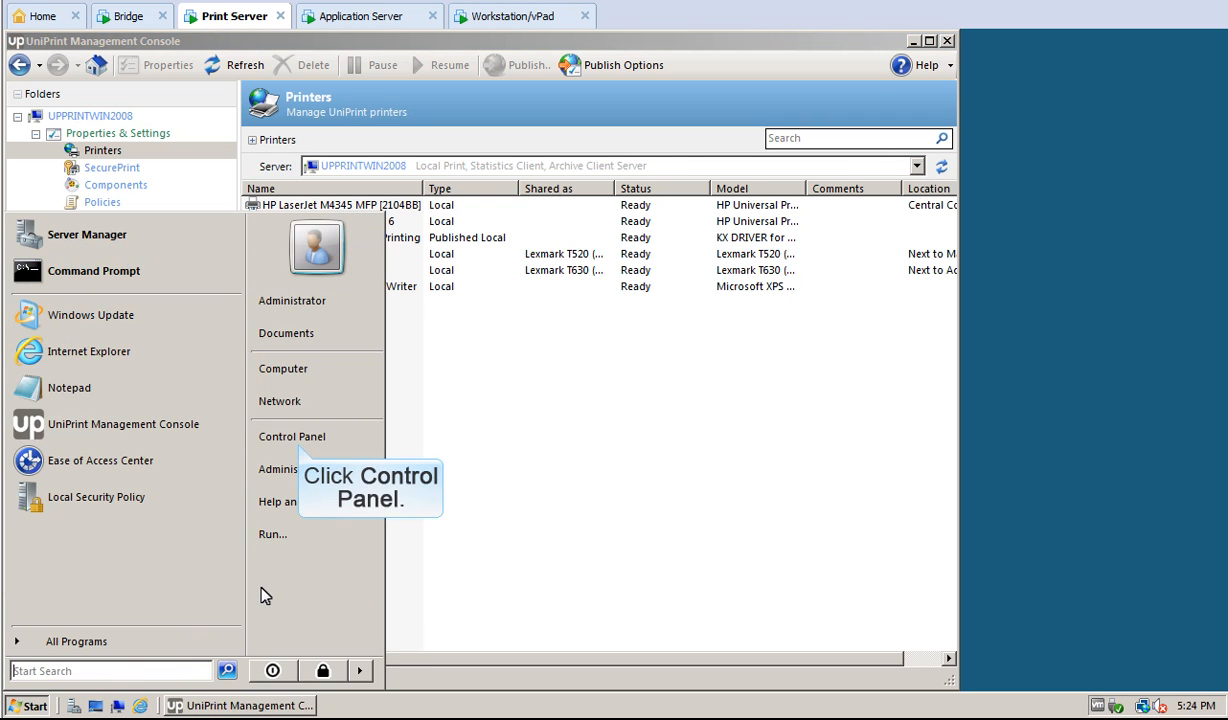
{"action": "left_click", "coordinate": [280, 436]}
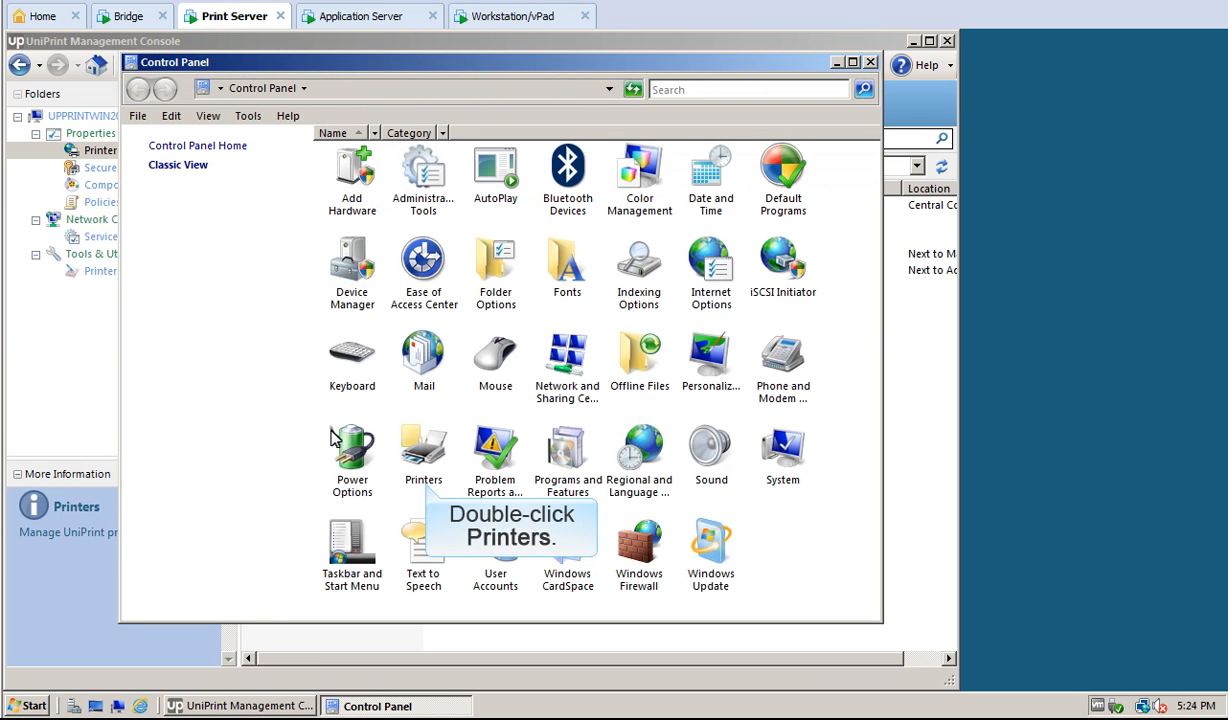
{"action": "double_click", "coordinate": [424, 450]}
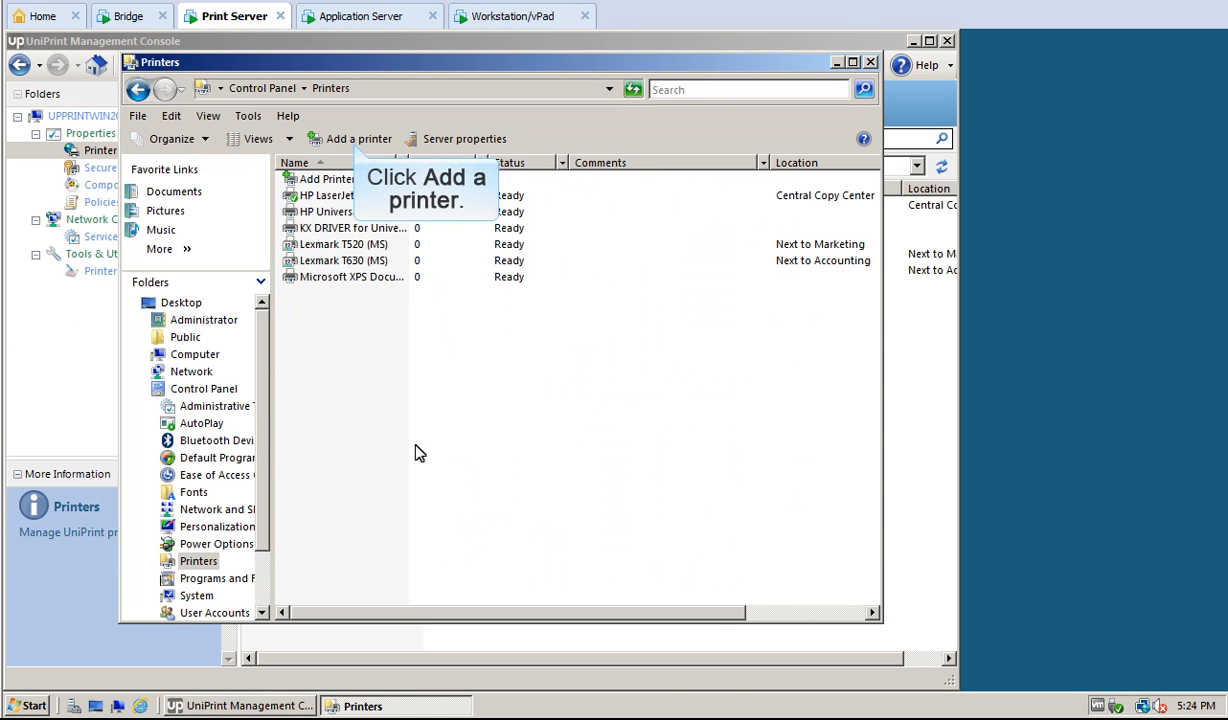
{"action": "left_click", "coordinate": [355, 142]}
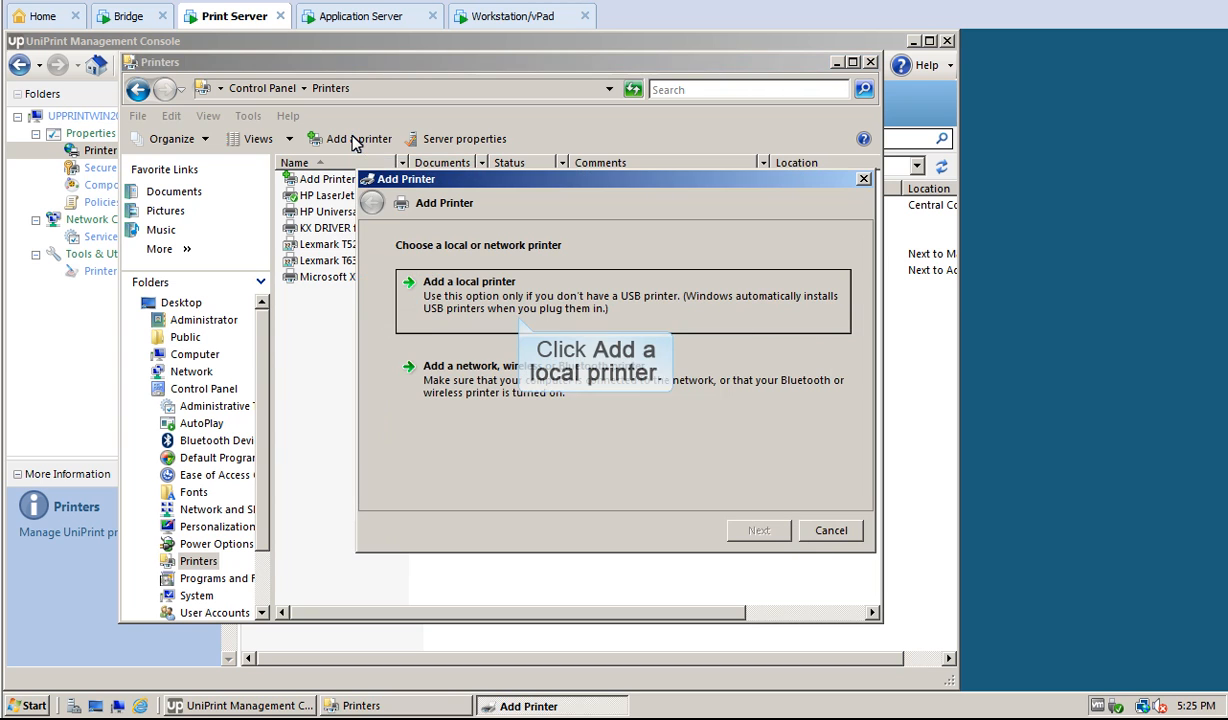
{"action": "left_click", "coordinate": [515, 293]}
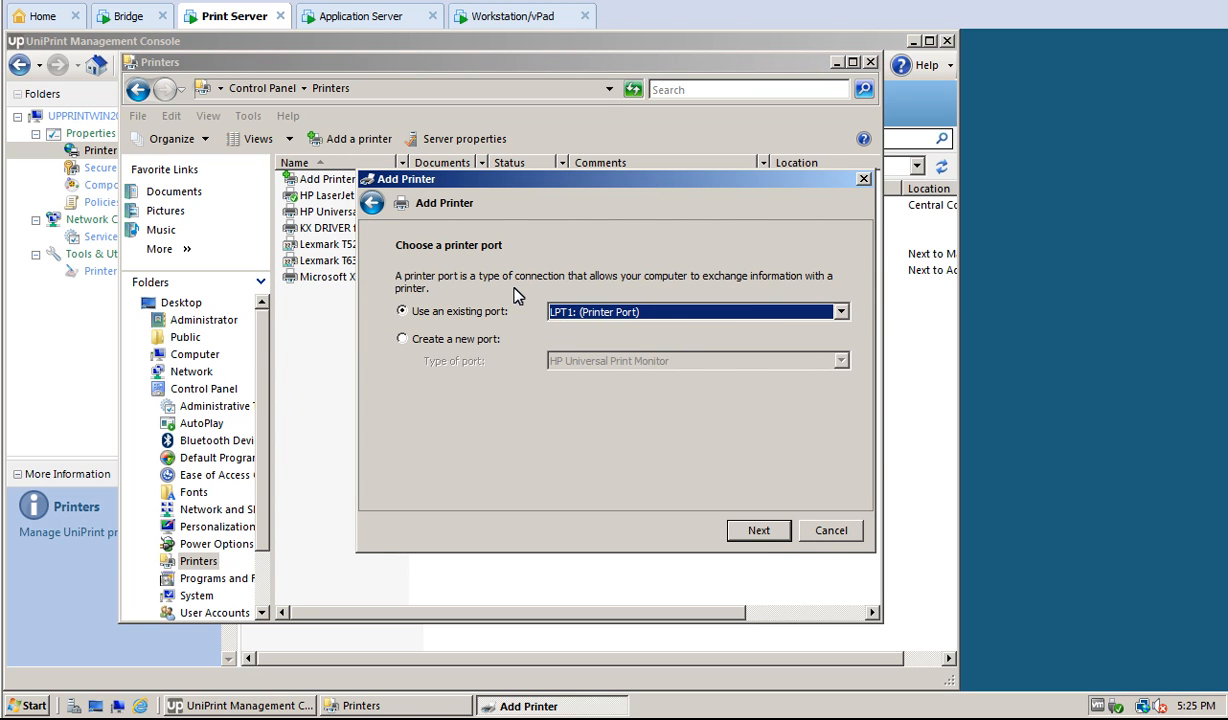
{"action": "left_click", "coordinate": [758, 531]}
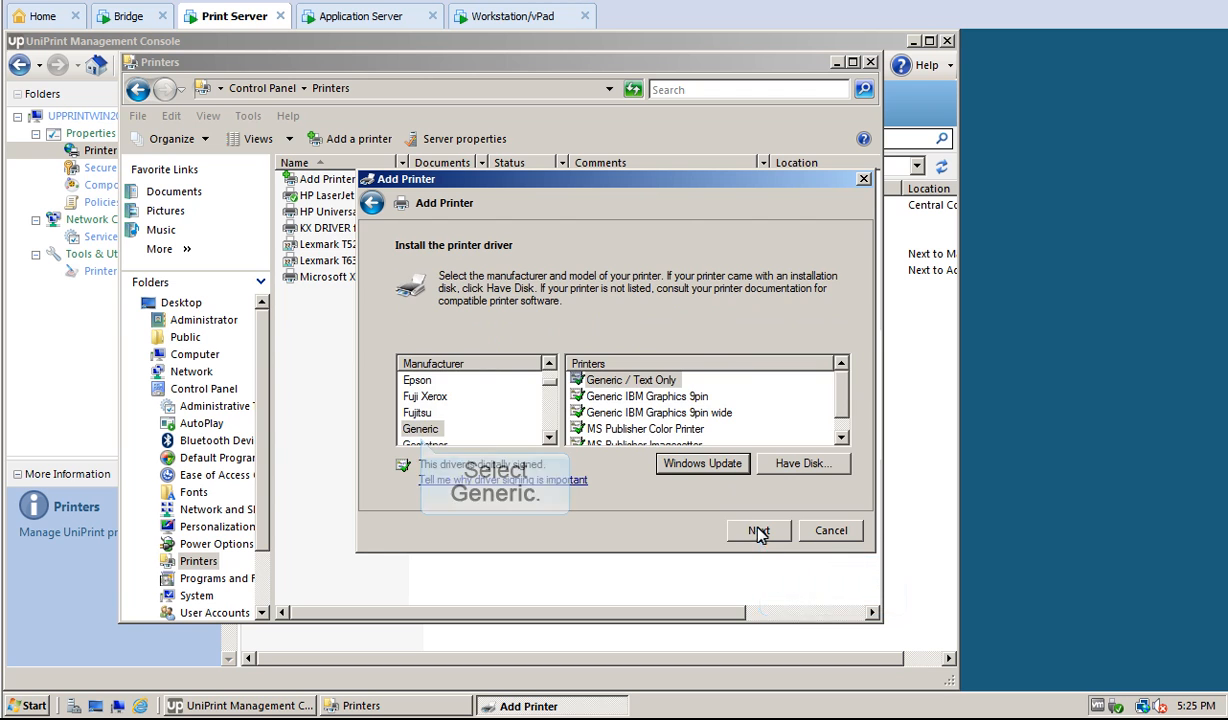
Step: Choose the Generic / Text Only printer driver, keeping the currently installed driver version and the suggested printer name
{"action": "left_click", "coordinate": [420, 430]}
{"action": "left_click", "coordinate": [420, 431]}
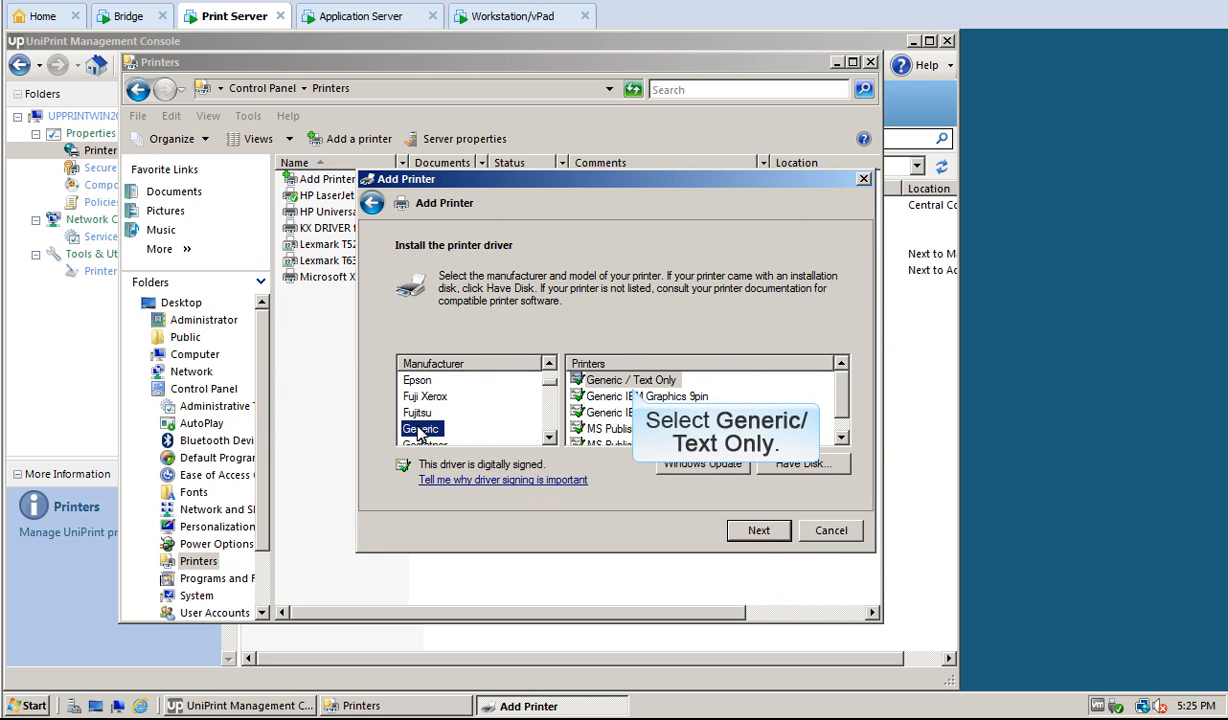
{"action": "left_click", "coordinate": [633, 383]}
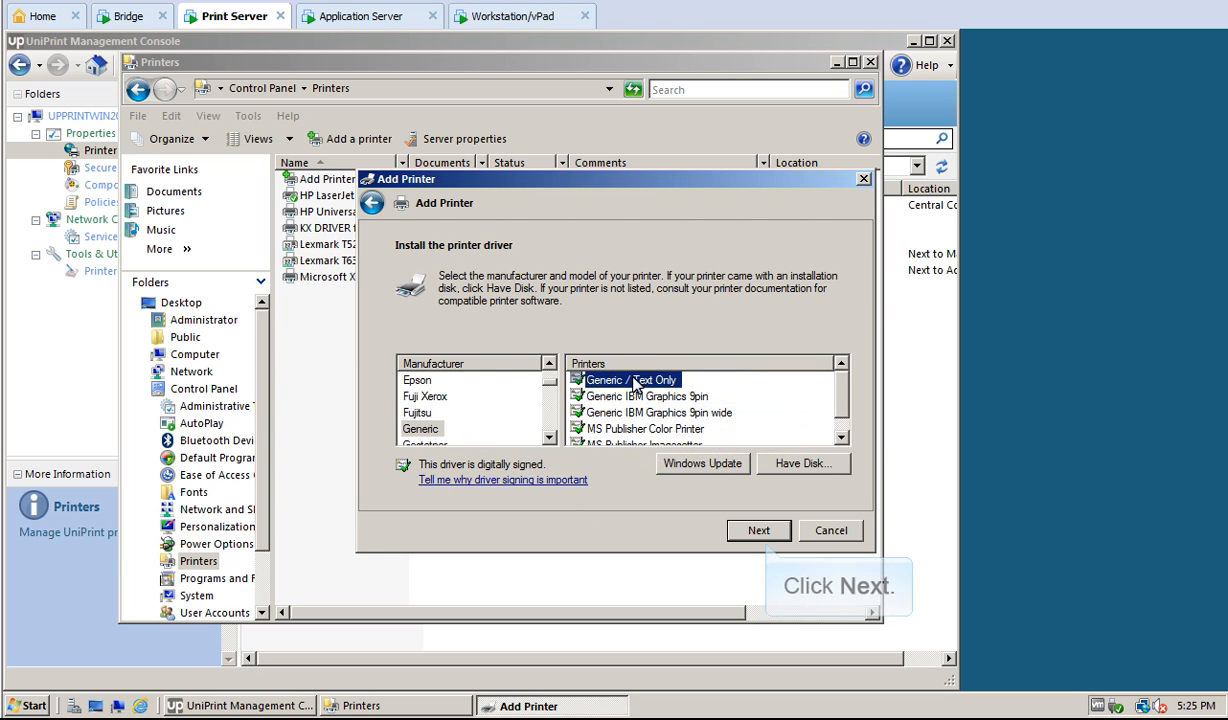
{"action": "left_click", "coordinate": [760, 531]}
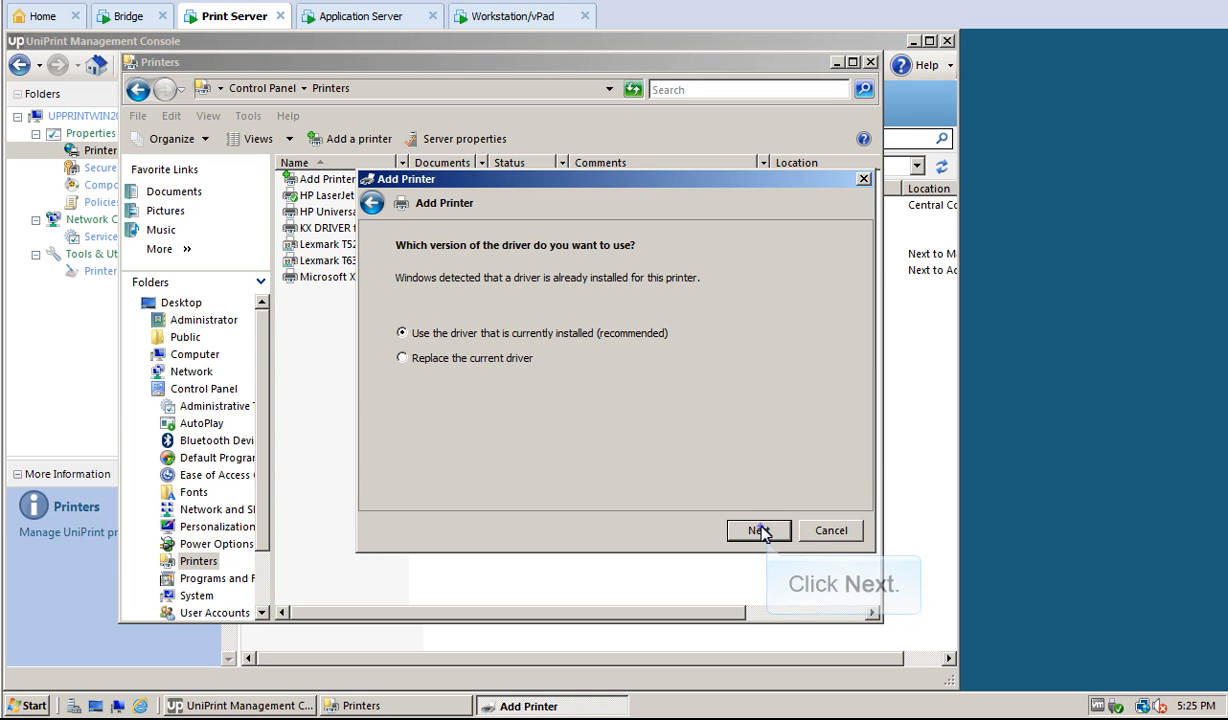
{"action": "left_click", "coordinate": [760, 531]}
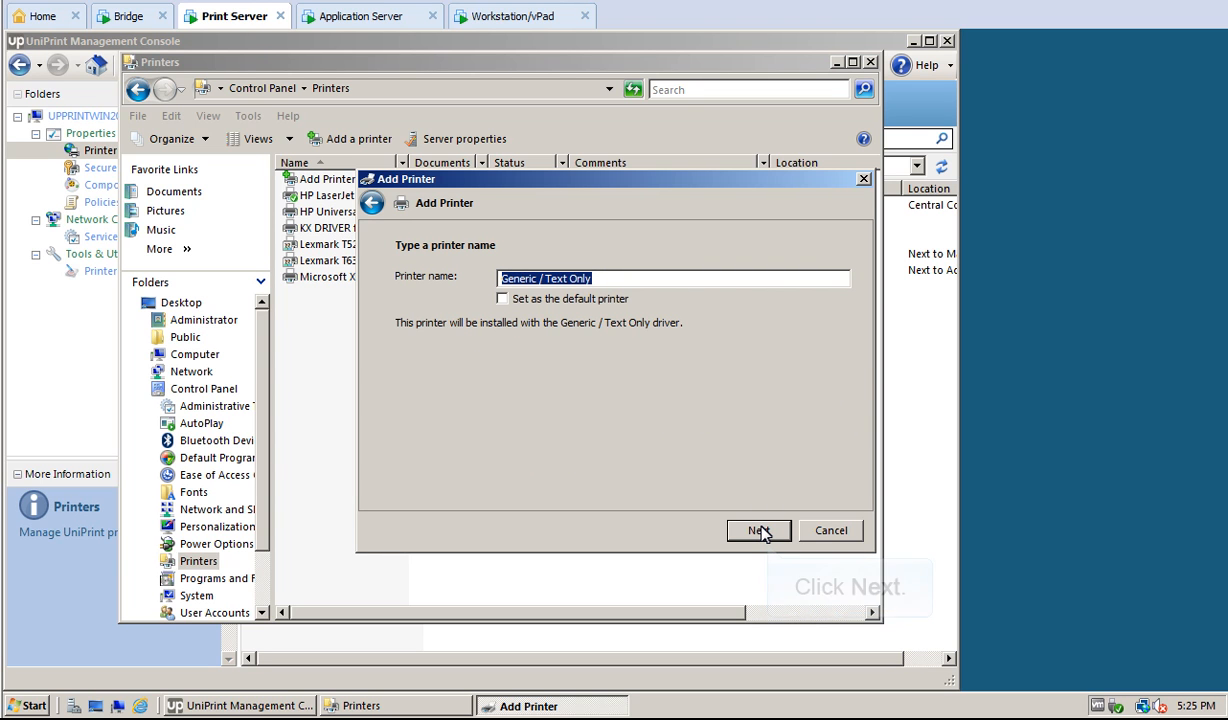
{"action": "left_click", "coordinate": [760, 531]}
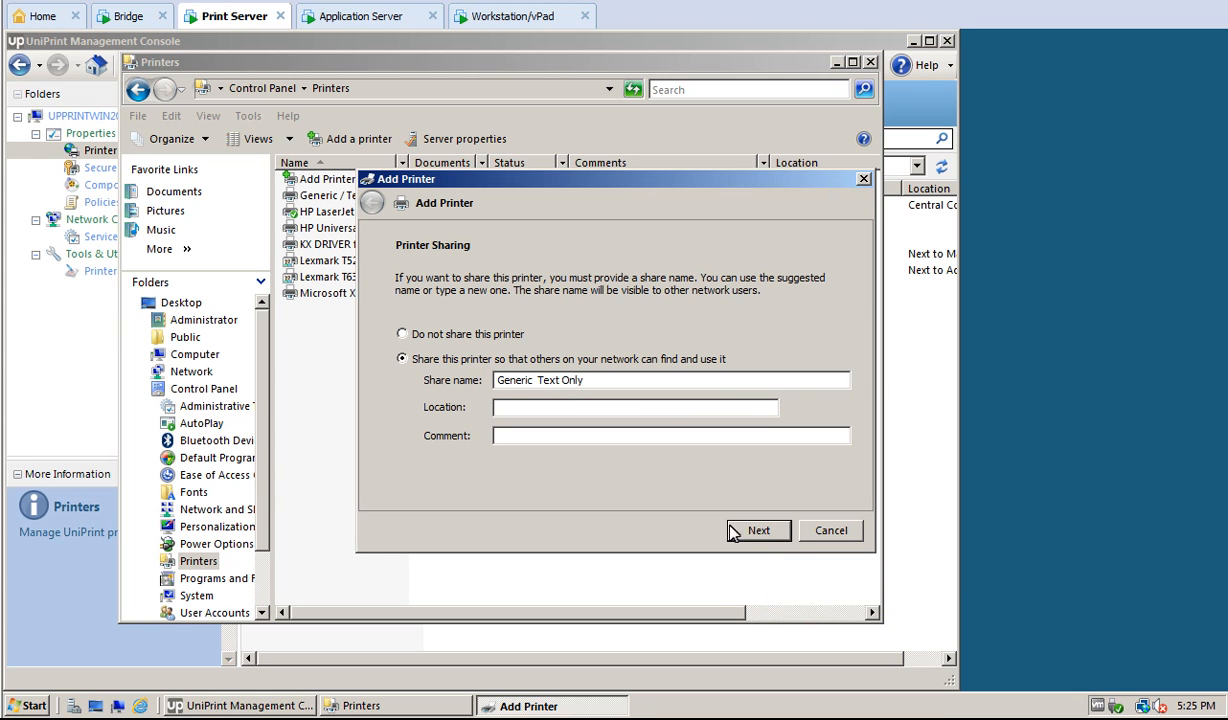
Step: Share the new printer as Generic Text Only with the comment "Test printer", finish adding it, and close the Printers window
{"action": "left_click", "coordinate": [497, 437]}
{"action": "type", "text": "Test printer"}
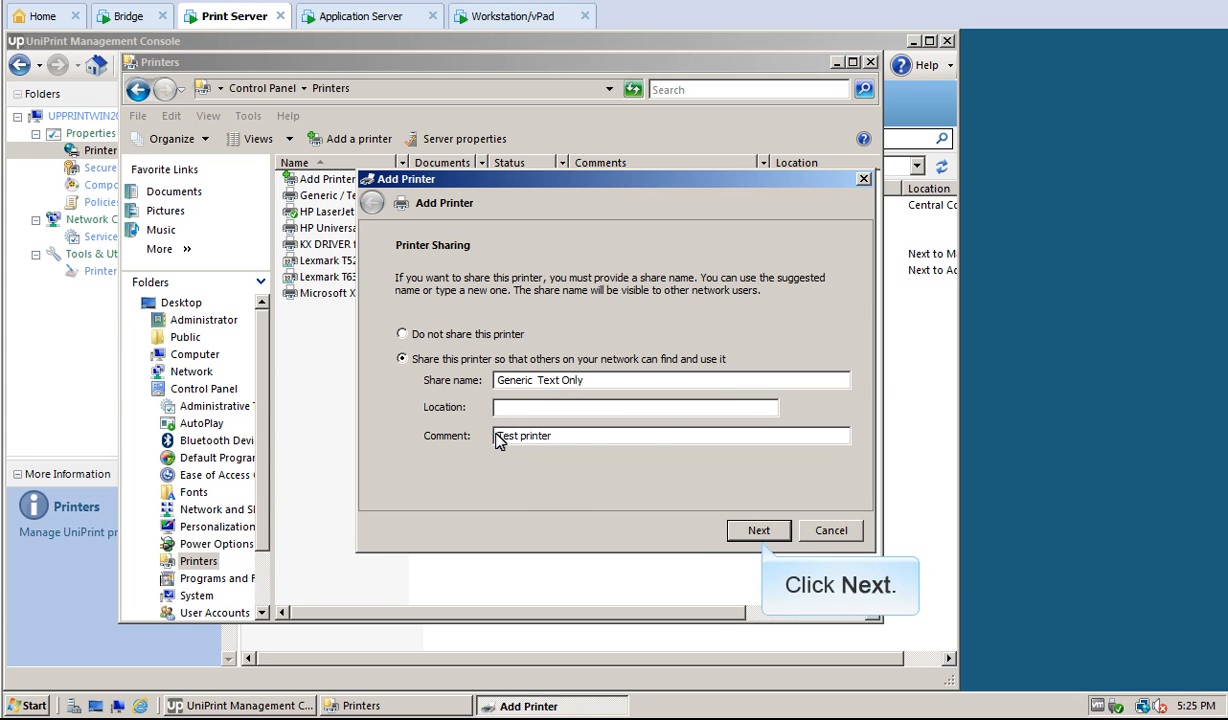
{"action": "left_click", "coordinate": [760, 531]}
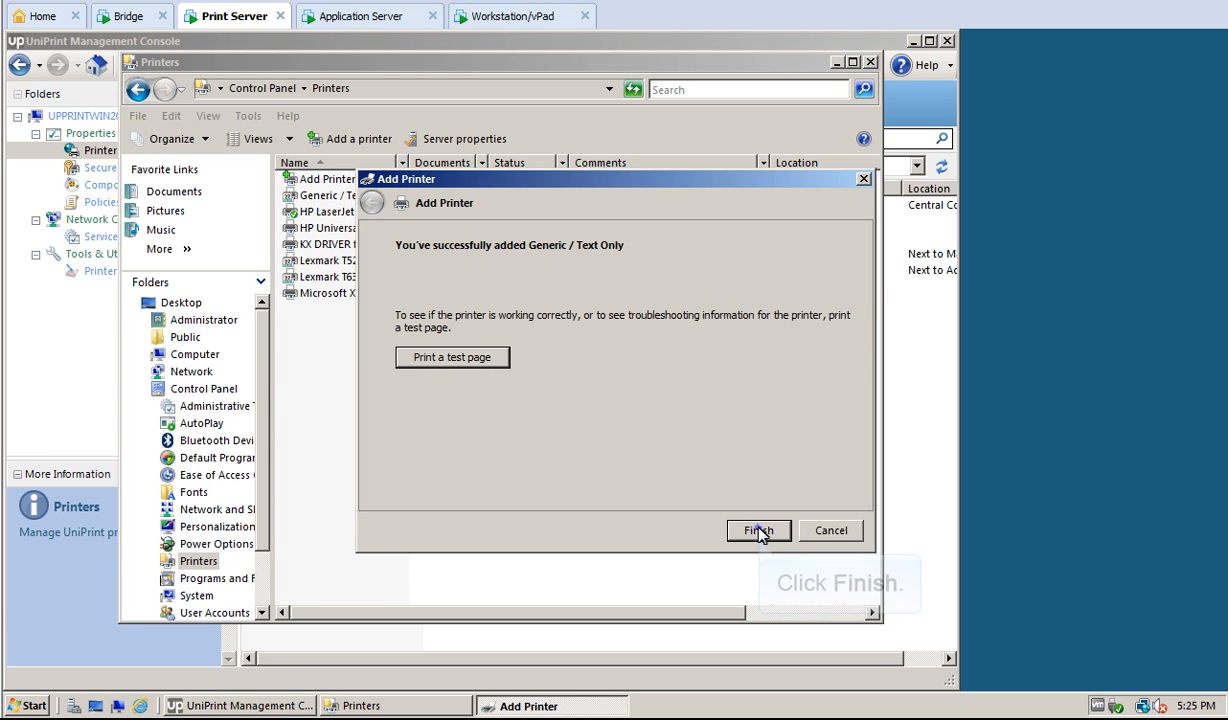
{"action": "left_click", "coordinate": [759, 531]}
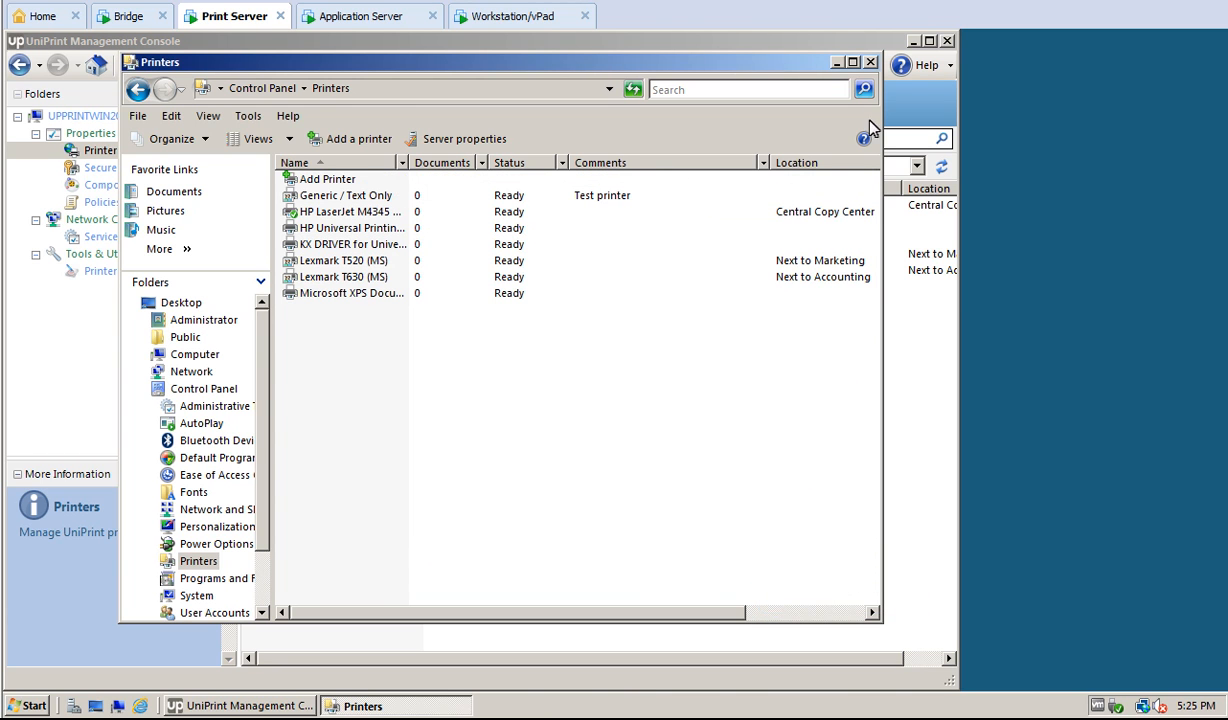
{"action": "left_click", "coordinate": [871, 63]}
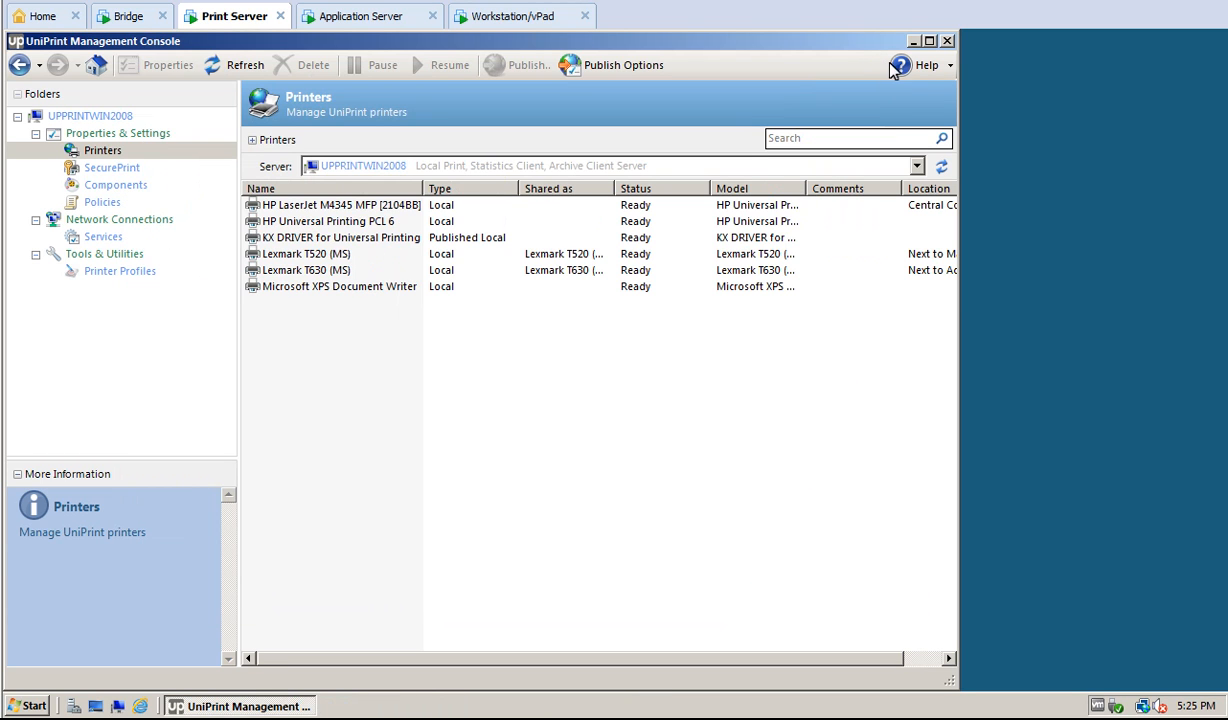
Step: Refresh the UniPrint printer lists on the Print Server and on the Bridge server
{"action": "left_click", "coordinate": [941, 168]}
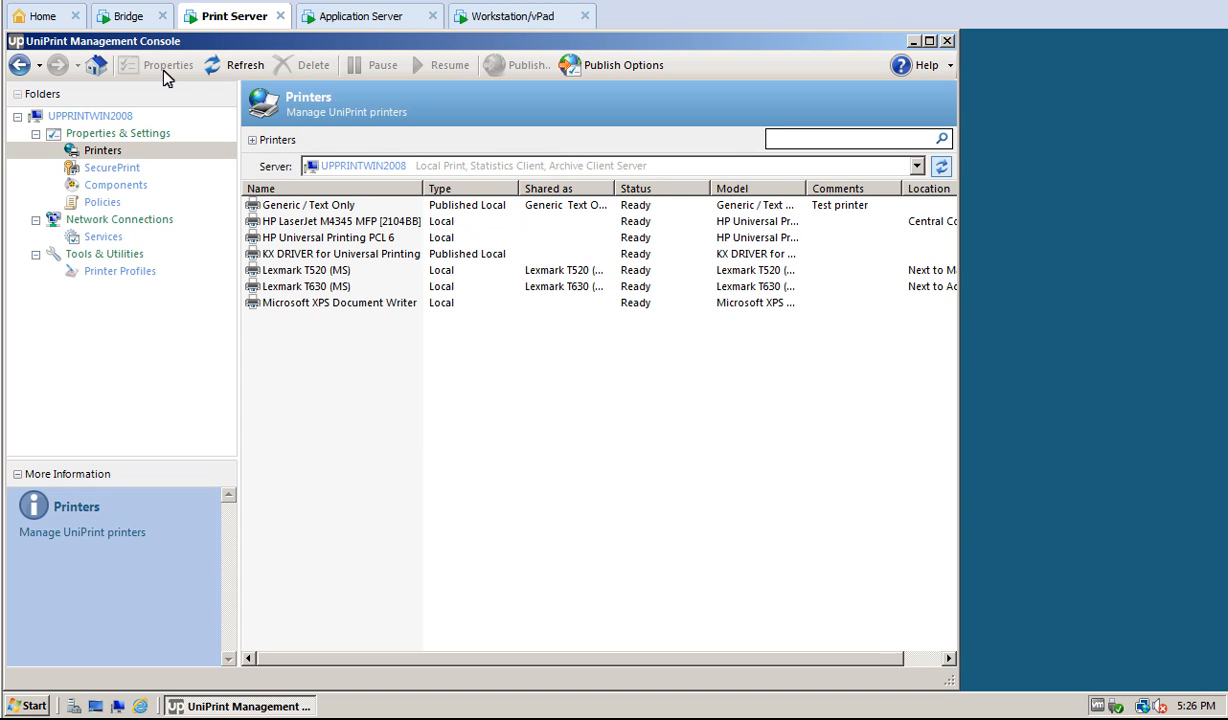
{"action": "left_click", "coordinate": [129, 18]}
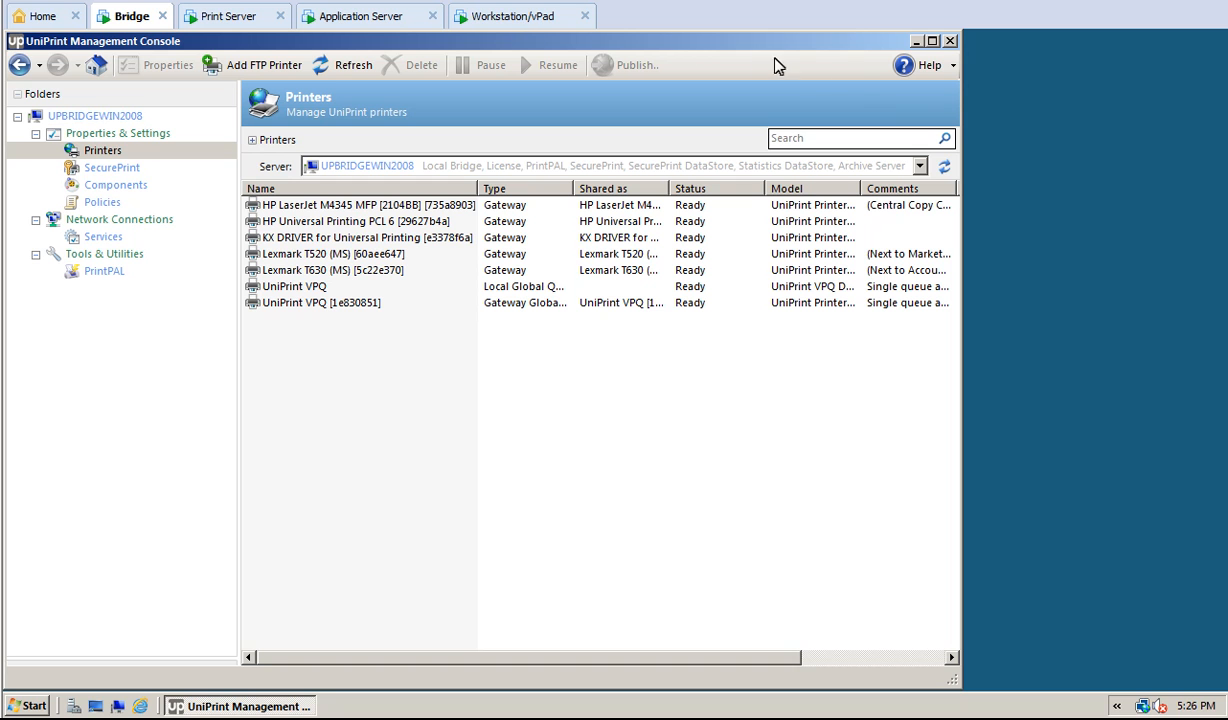
{"action": "left_click", "coordinate": [945, 169]}
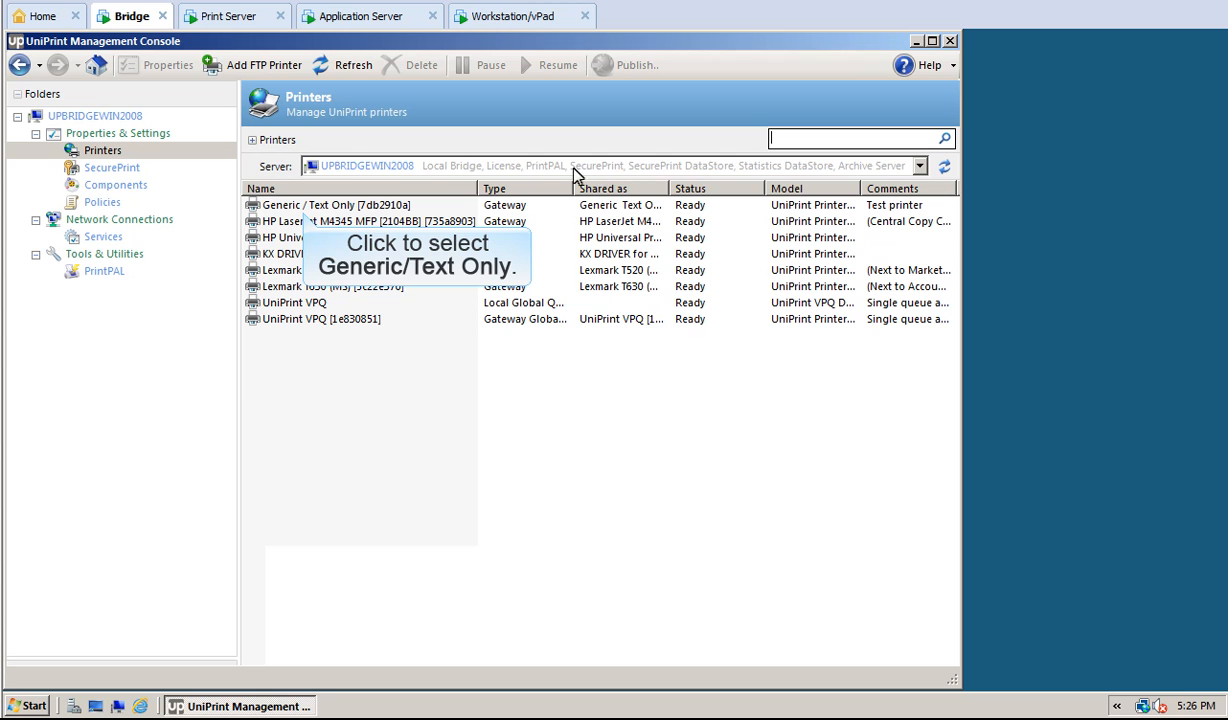
Step: Examine the general and advanced properties of the Generic / Text Only printer on the Bridge, and close them without saving
{"action": "left_click", "coordinate": [302, 206]}
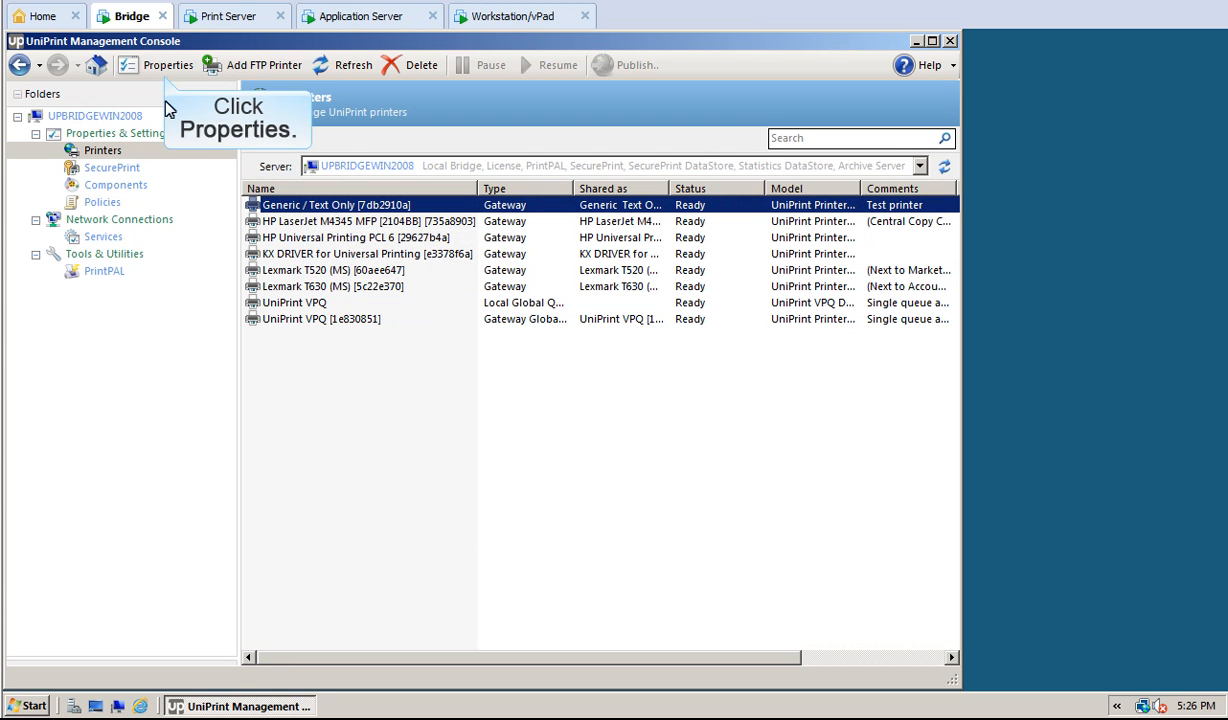
{"action": "left_click", "coordinate": [167, 65]}
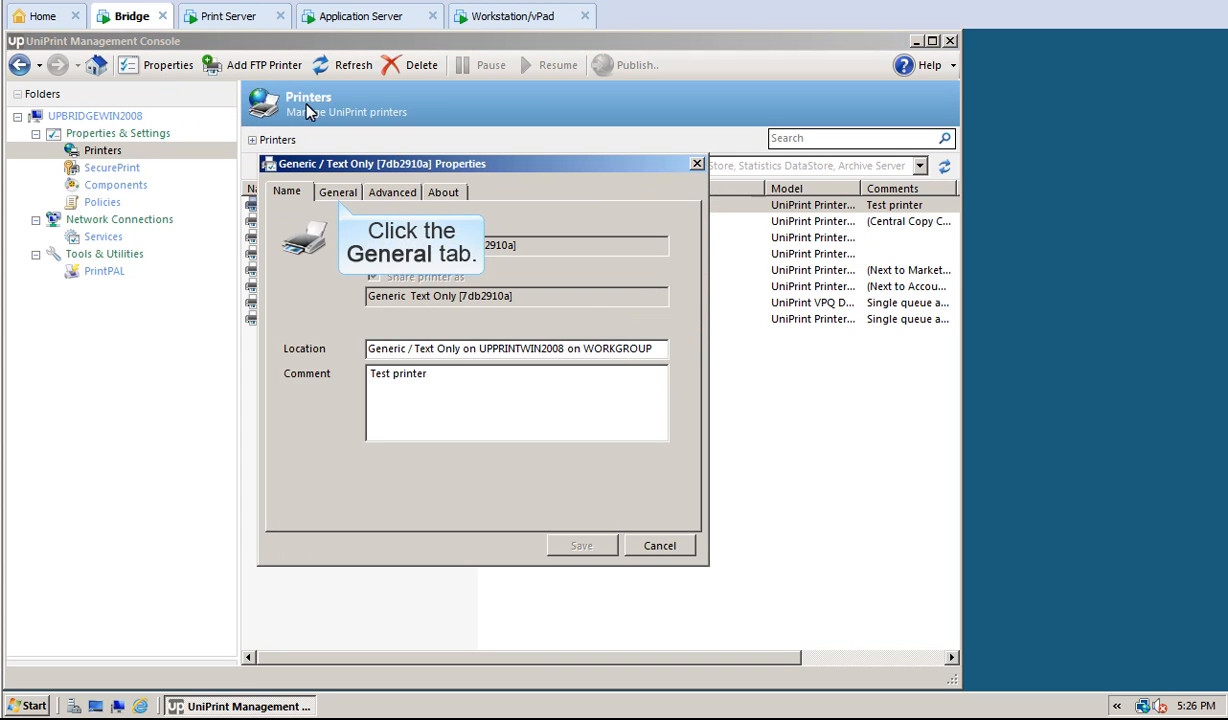
{"action": "left_click", "coordinate": [338, 193]}
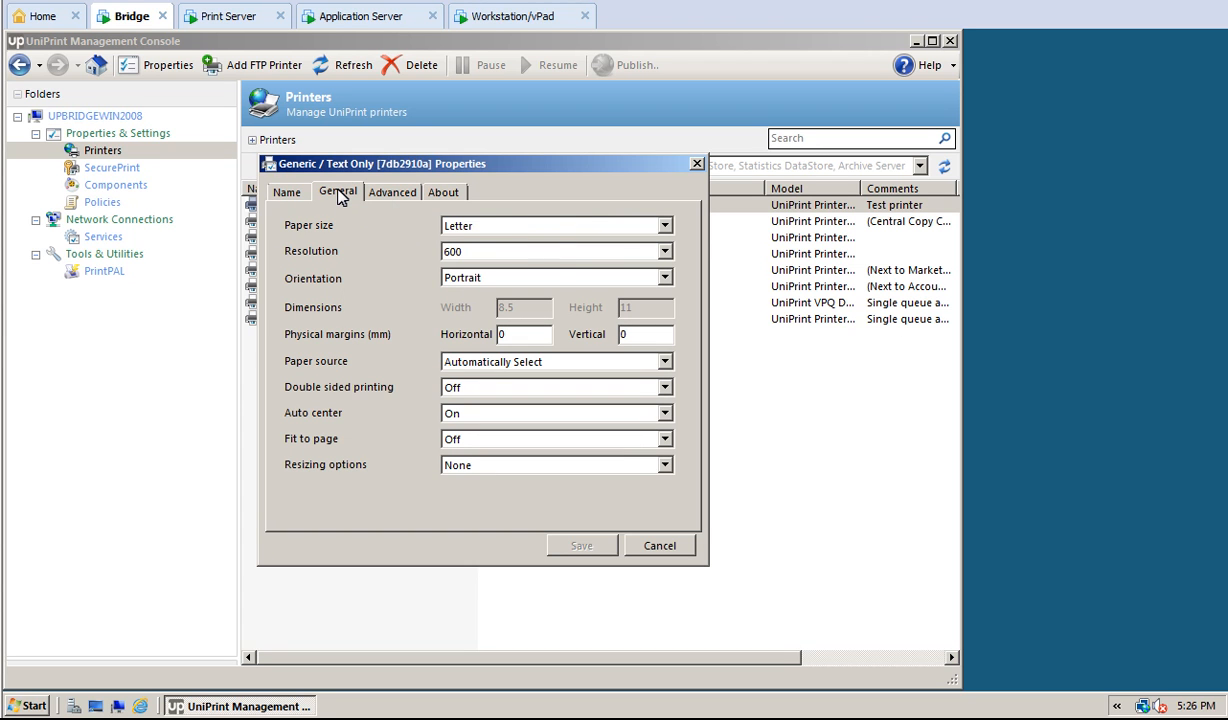
{"action": "left_click", "coordinate": [391, 193]}
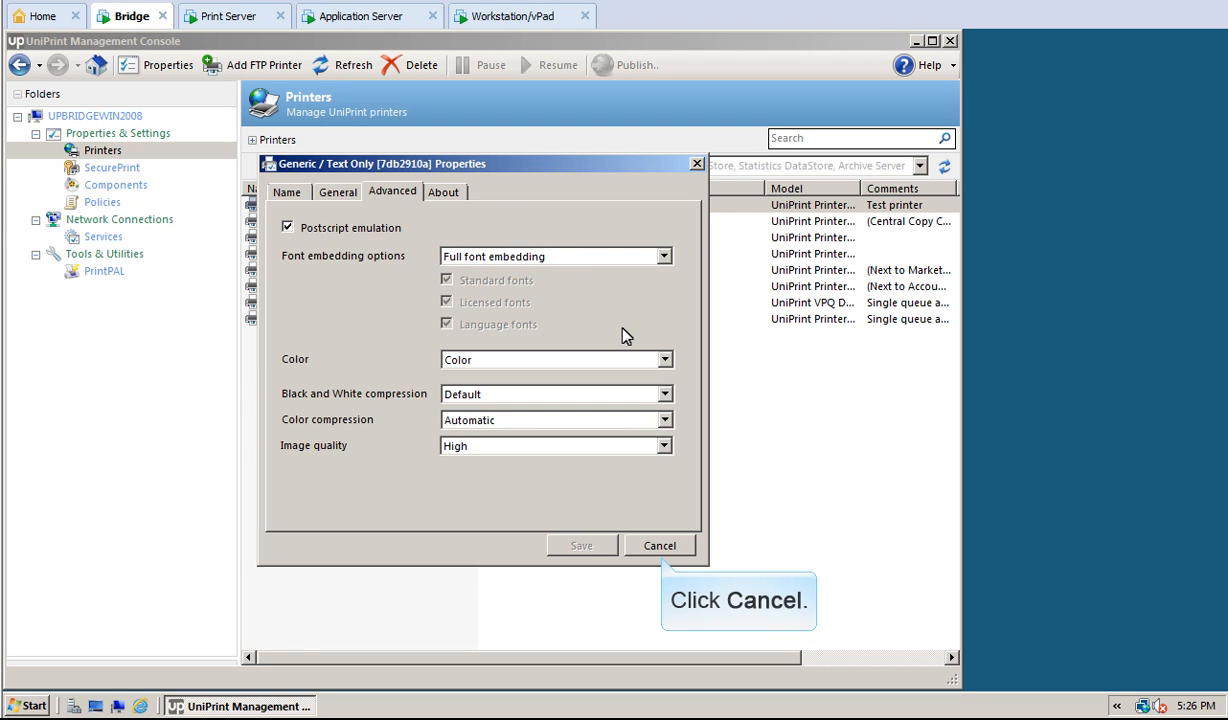
{"action": "left_click", "coordinate": [659, 546]}
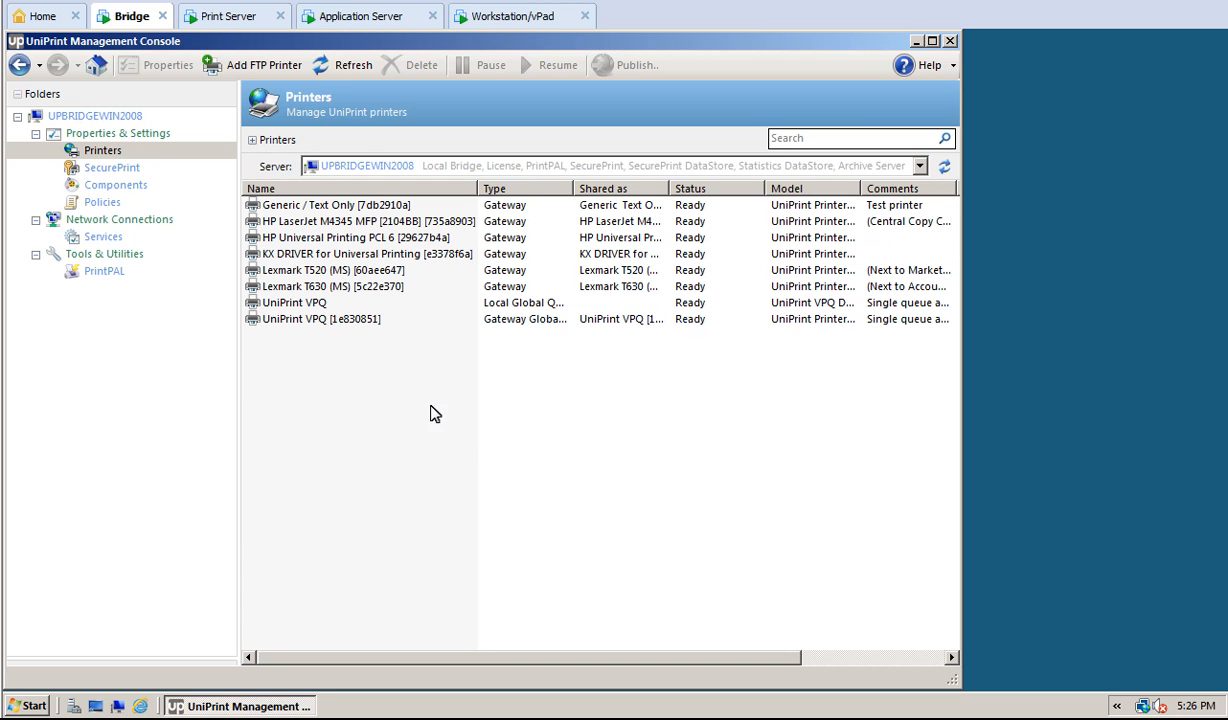
Step: Switch to the Application Server and open its UniPrint Sessions settings
{"action": "left_click", "coordinate": [360, 17]}
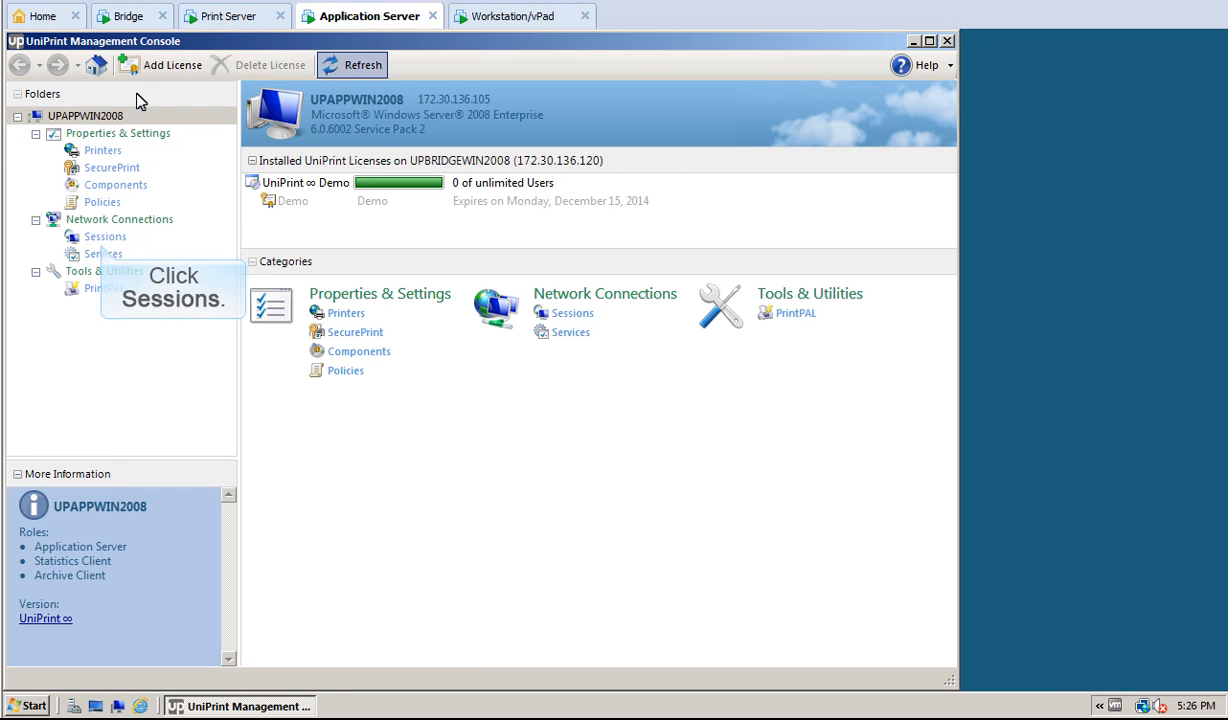
{"action": "left_click", "coordinate": [100, 237]}
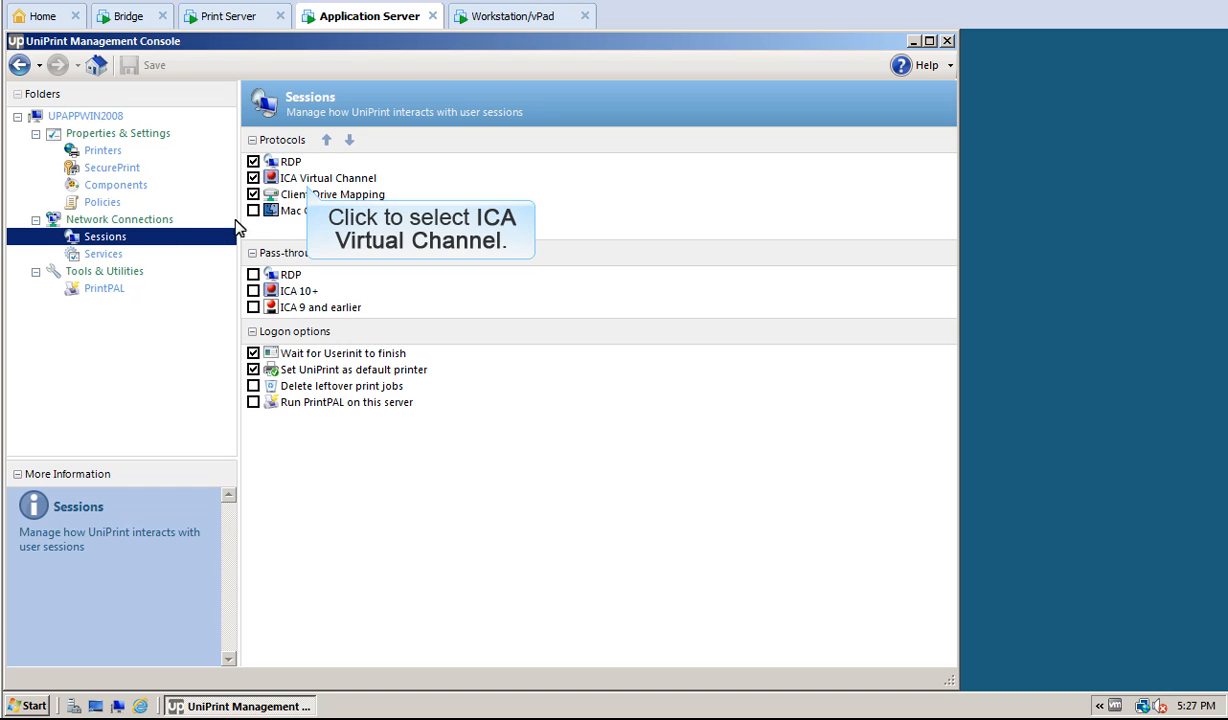
Step: Try moving ICA Virtual Channel above RDP in the session protocol order, and restore the original order
{"action": "left_click", "coordinate": [307, 180]}
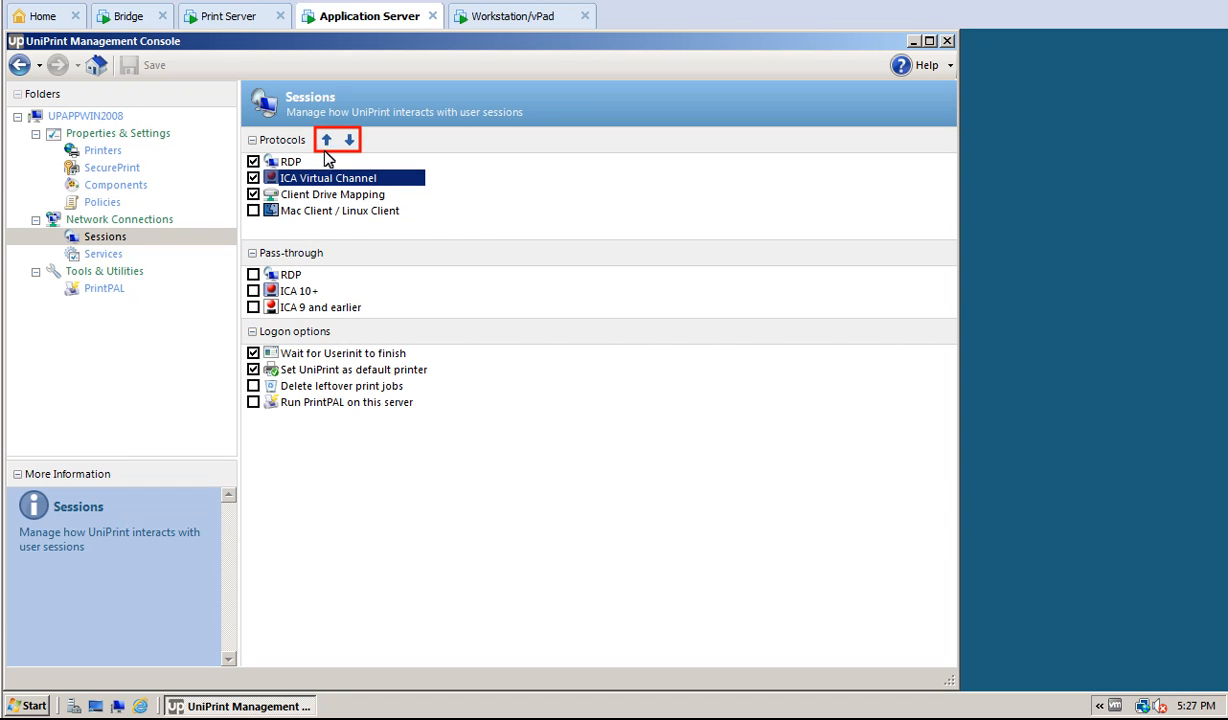
{"action": "left_click", "coordinate": [326, 140]}
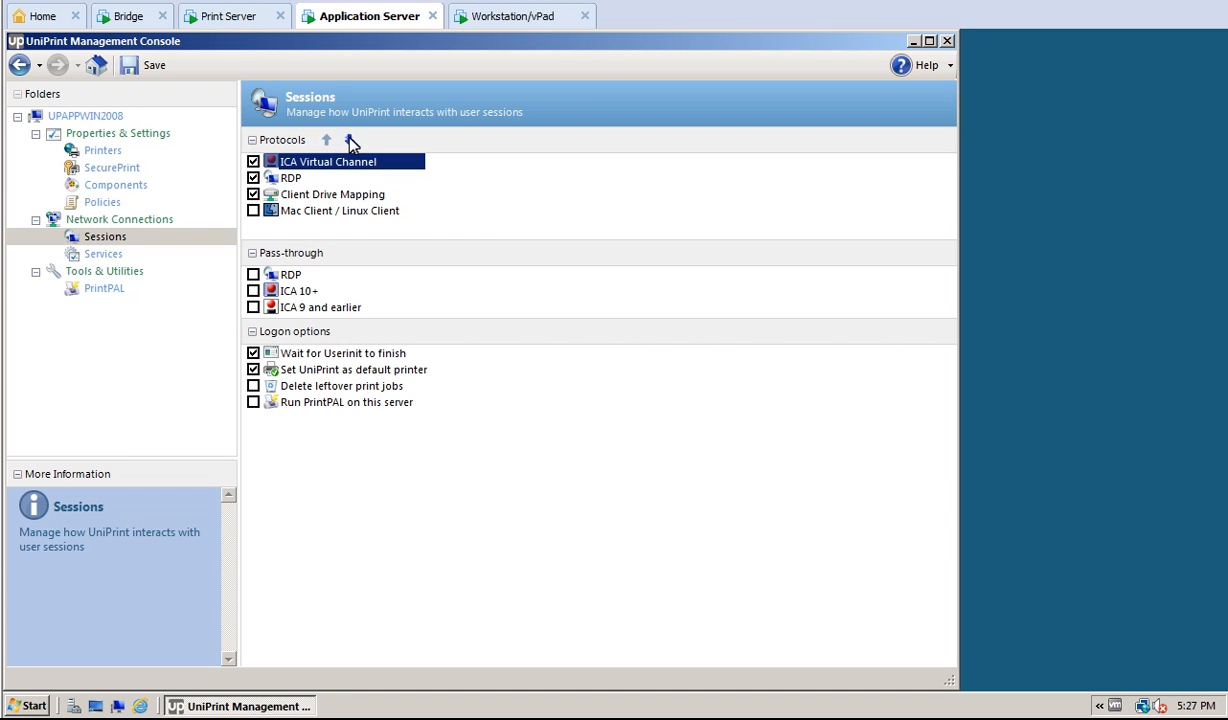
{"action": "left_click", "coordinate": [350, 141]}
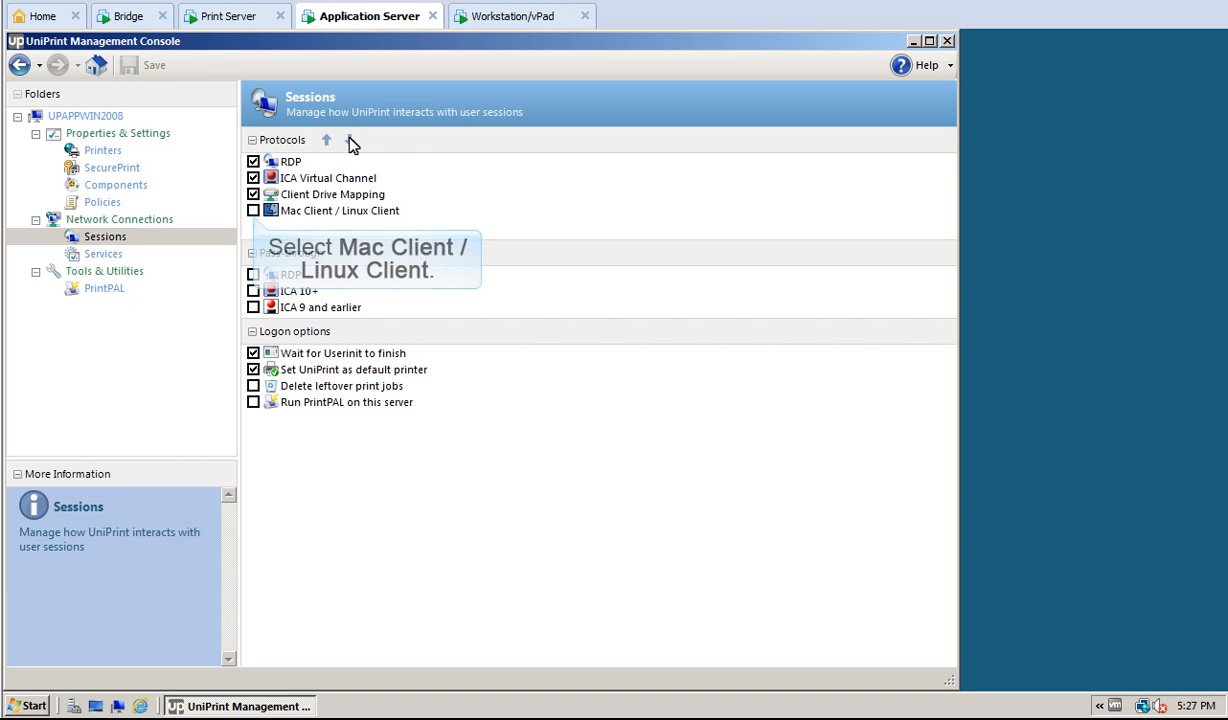
Step: Enable the Mac Client / Linux Client protocol, pass-through for RDP, ICA 10+ and ICA 9 and earlier, and Delete leftover print jobs, saving the session settings
{"action": "left_click", "coordinate": [253, 211]}
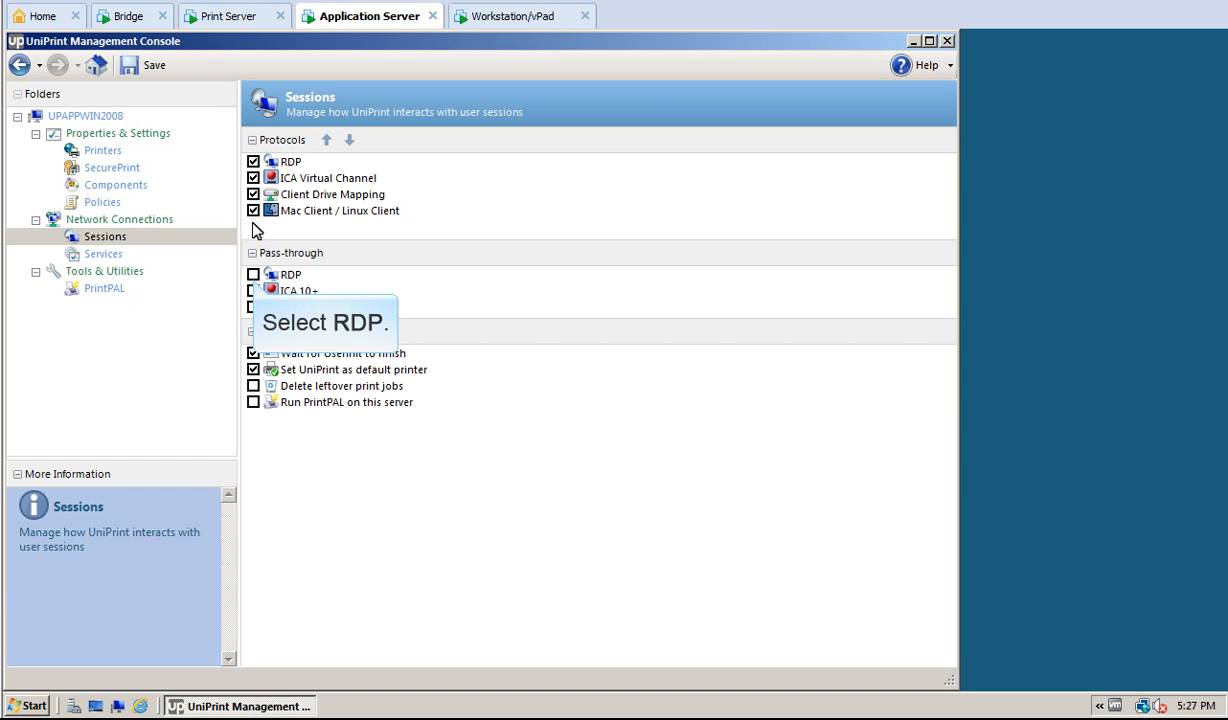
{"action": "left_click", "coordinate": [254, 275]}
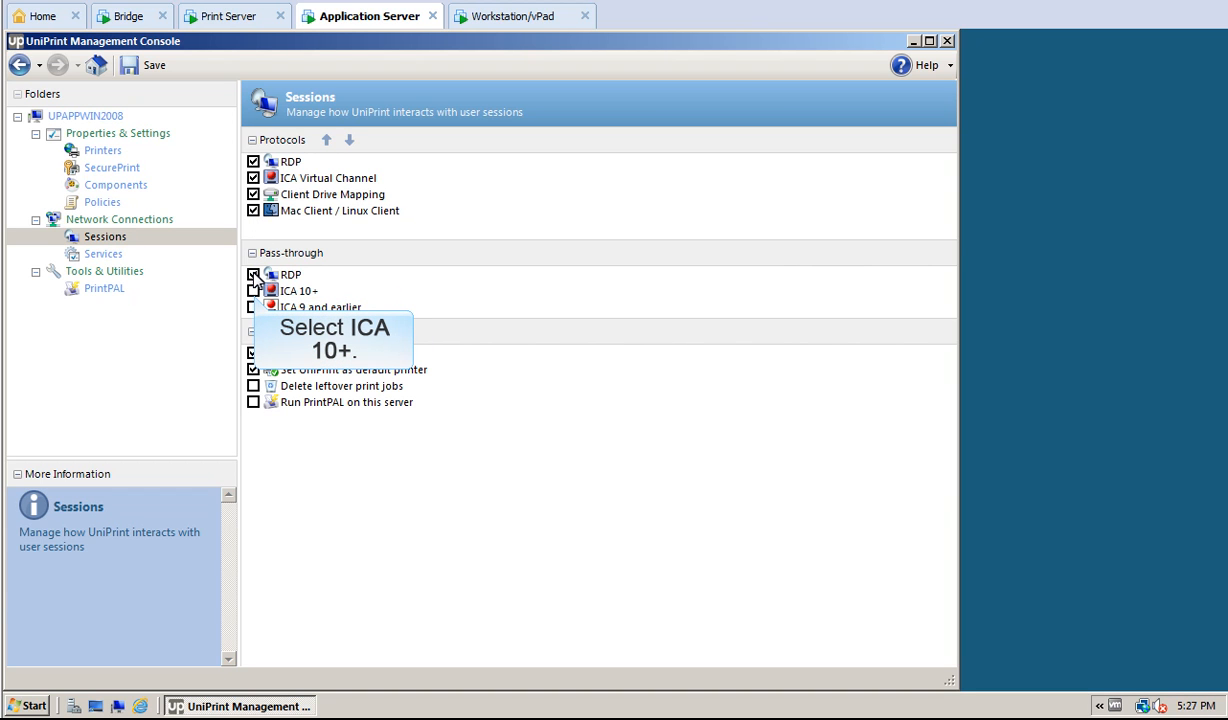
{"action": "left_click", "coordinate": [254, 291]}
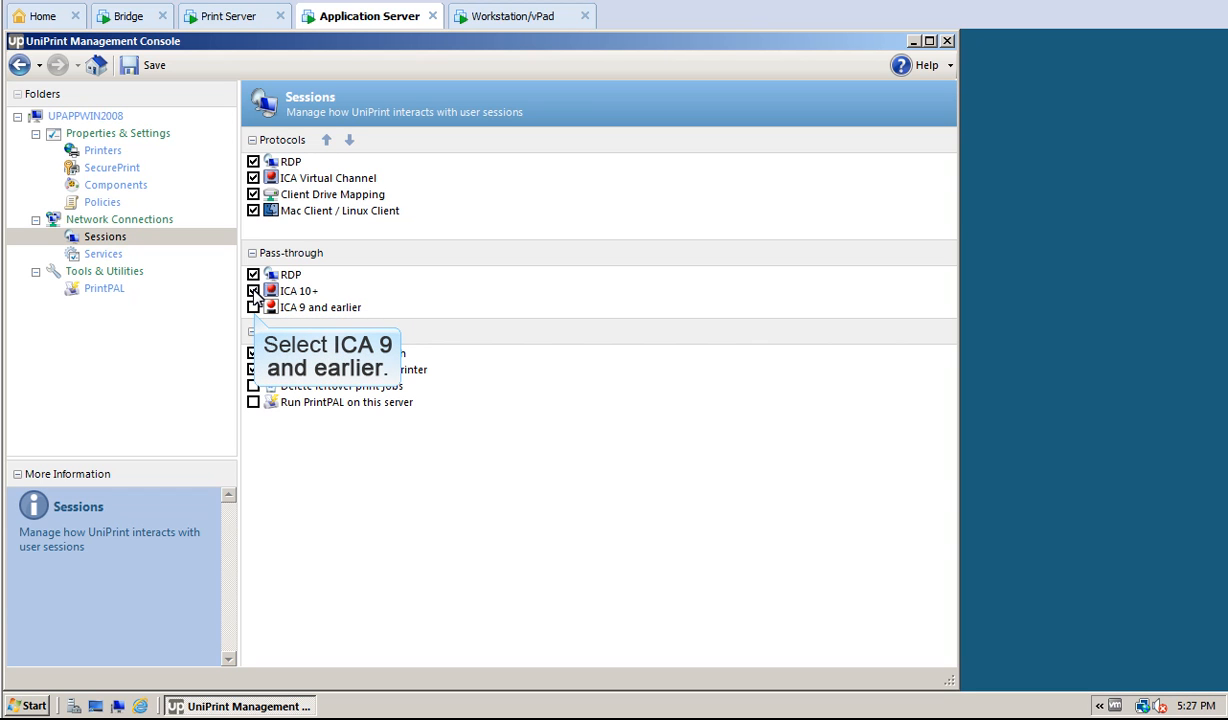
{"action": "left_click", "coordinate": [254, 308]}
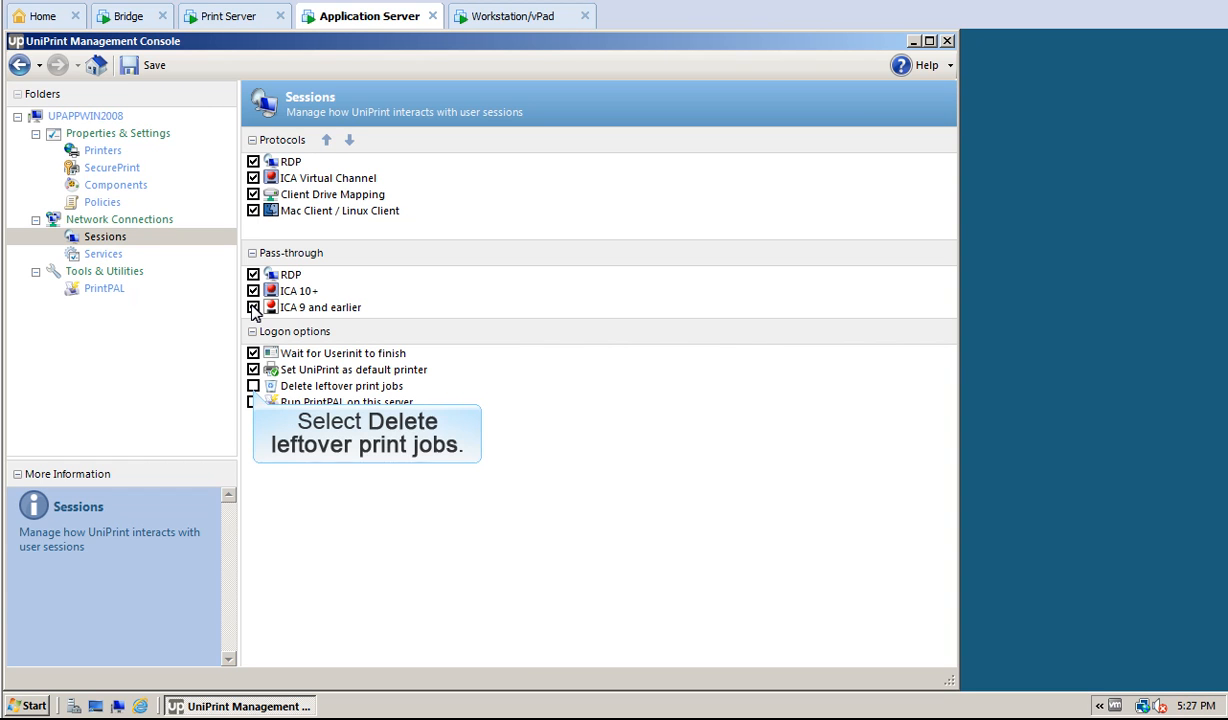
{"action": "left_click", "coordinate": [253, 387]}
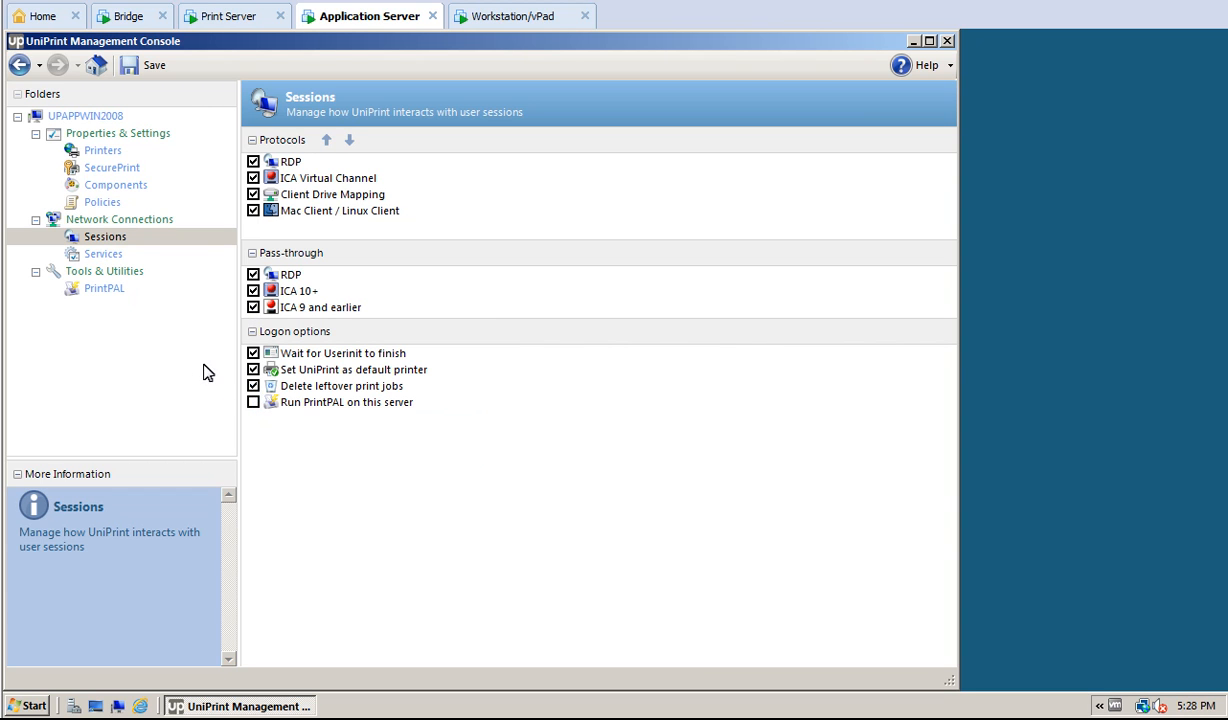
{"action": "left_click", "coordinate": [141, 65]}
Step: In the UniPrint (Email PDF) printer's email properties, keep the default MAPI client off and set the mail server to smtp.mycompany.com
{"action": "left_click", "coordinate": [103, 152]}
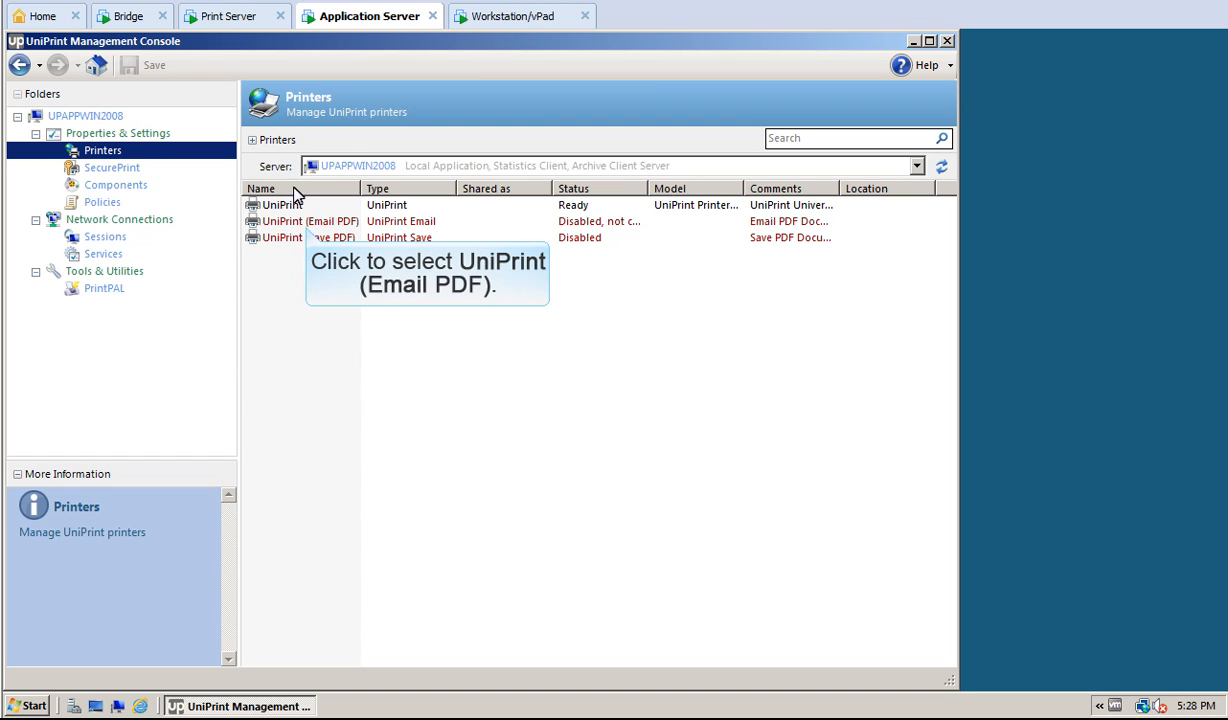
{"action": "left_click", "coordinate": [309, 224]}
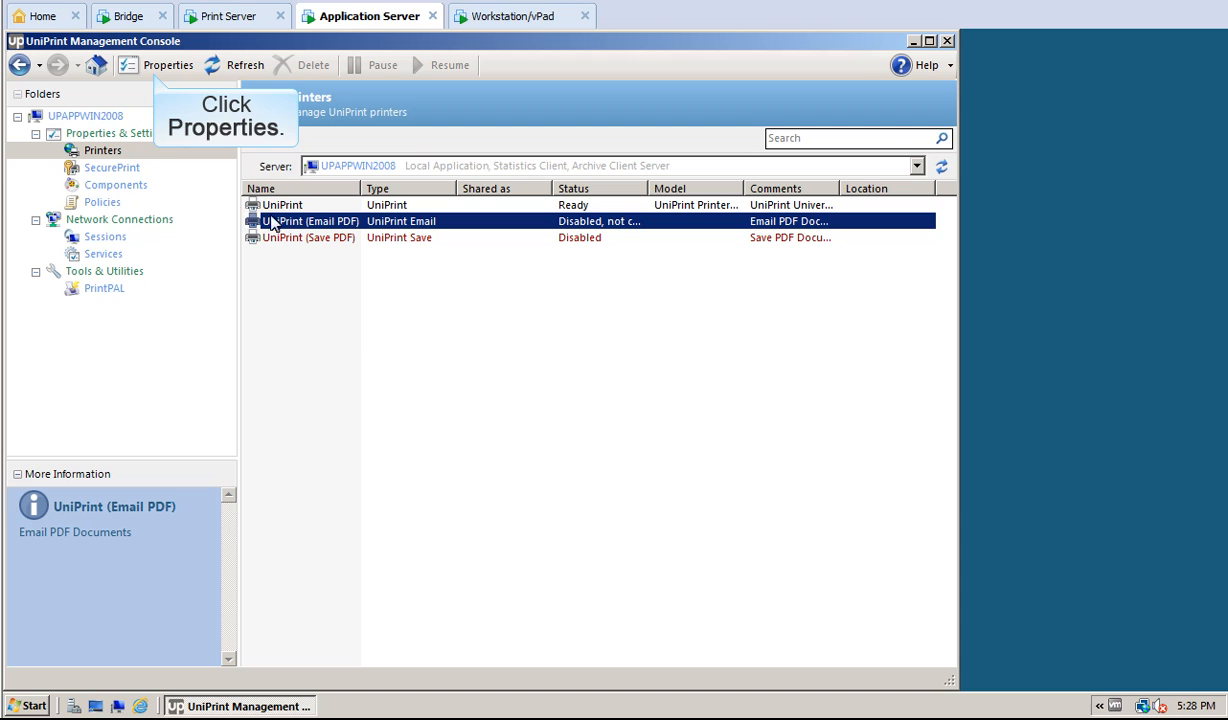
{"action": "left_click", "coordinate": [154, 66]}
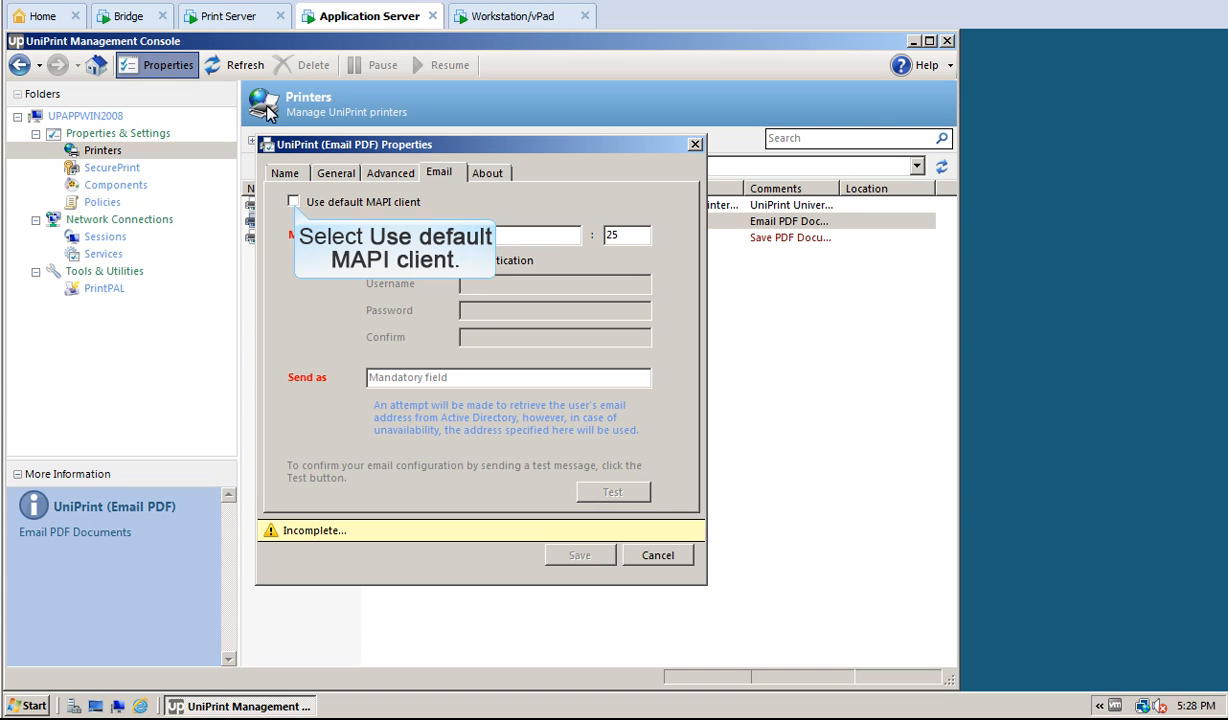
{"action": "left_click", "coordinate": [293, 202]}
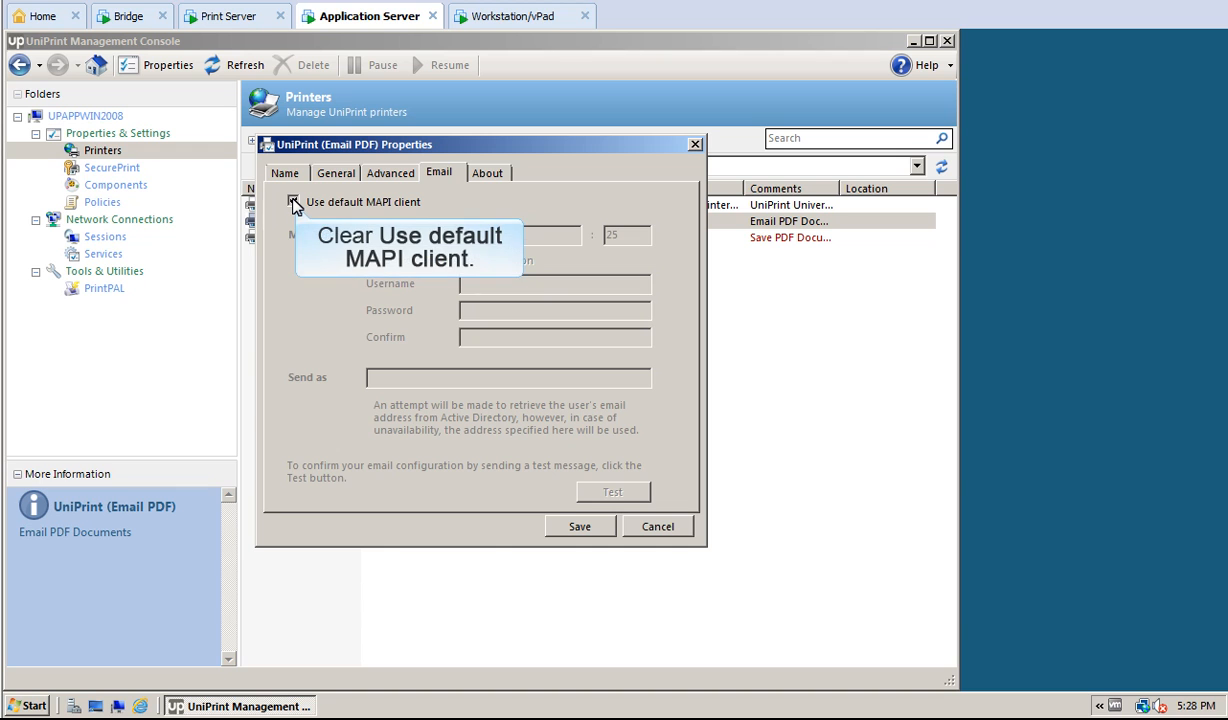
{"action": "left_click", "coordinate": [293, 203]}
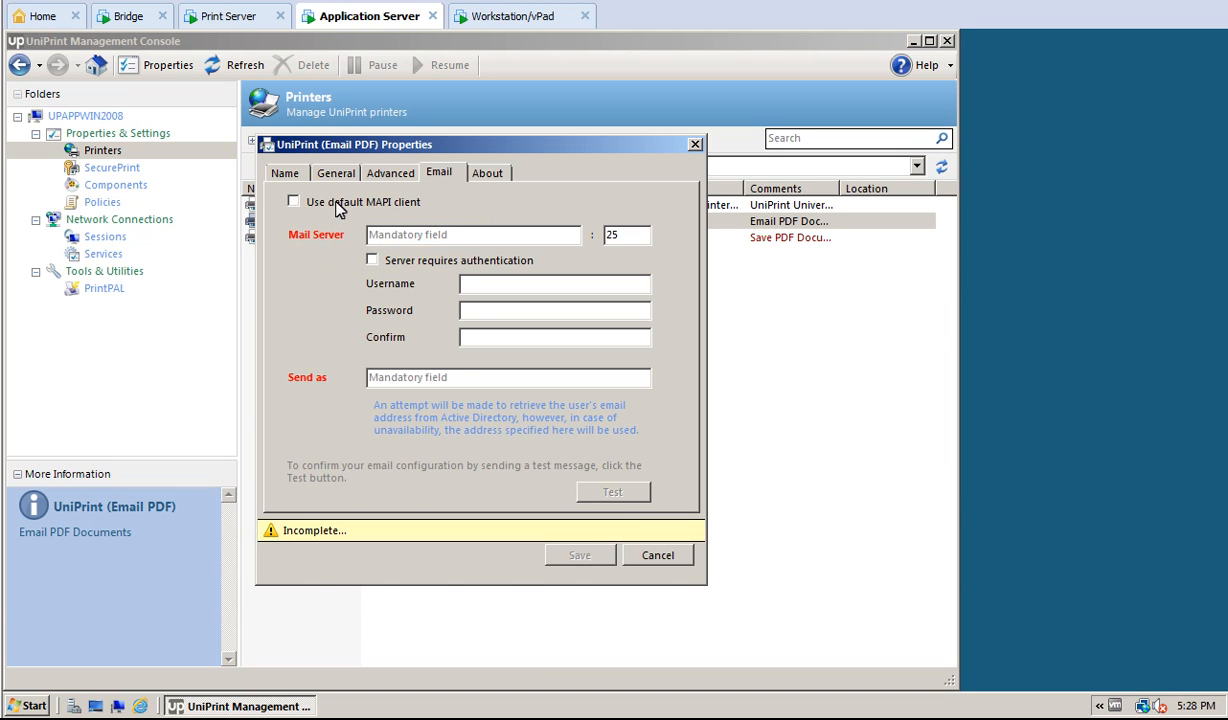
{"action": "left_click", "coordinate": [371, 232]}
{"action": "type", "text": "smtp.mycompany.com"}
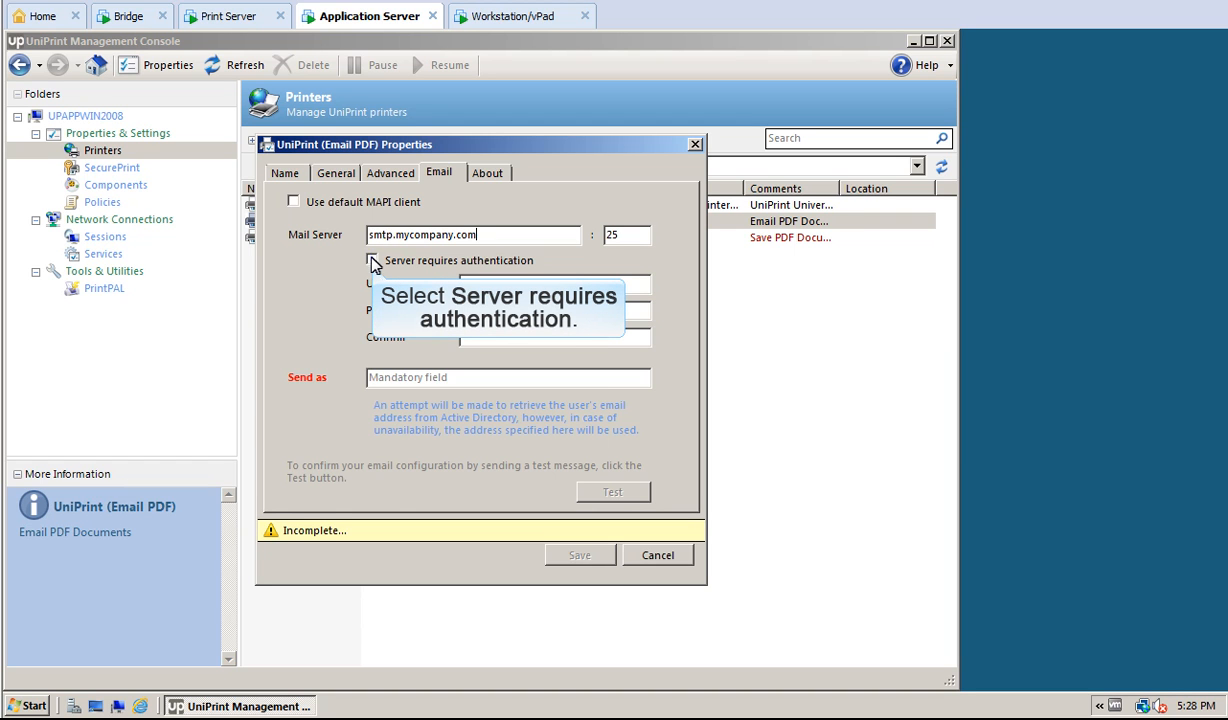
Step: Leave the mail server's authentication requirement off and enter the sender's e-mail address for the Email PDF printer
{"action": "left_click", "coordinate": [372, 261]}
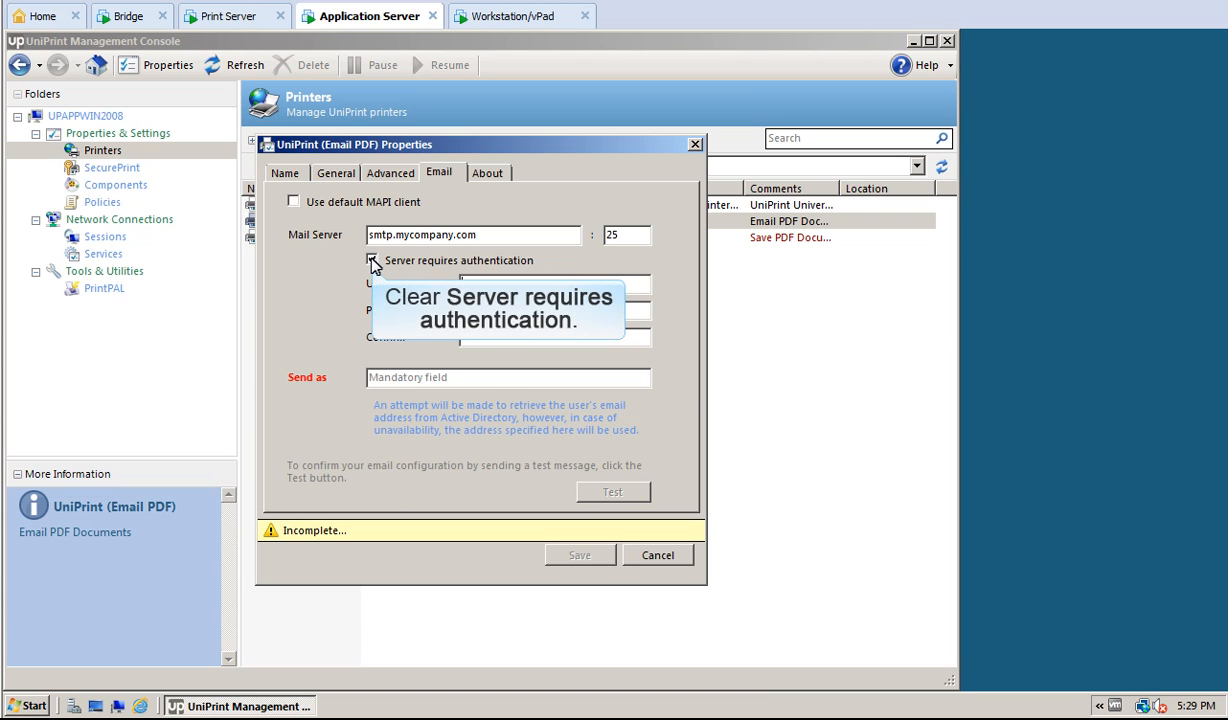
{"action": "left_click", "coordinate": [373, 262]}
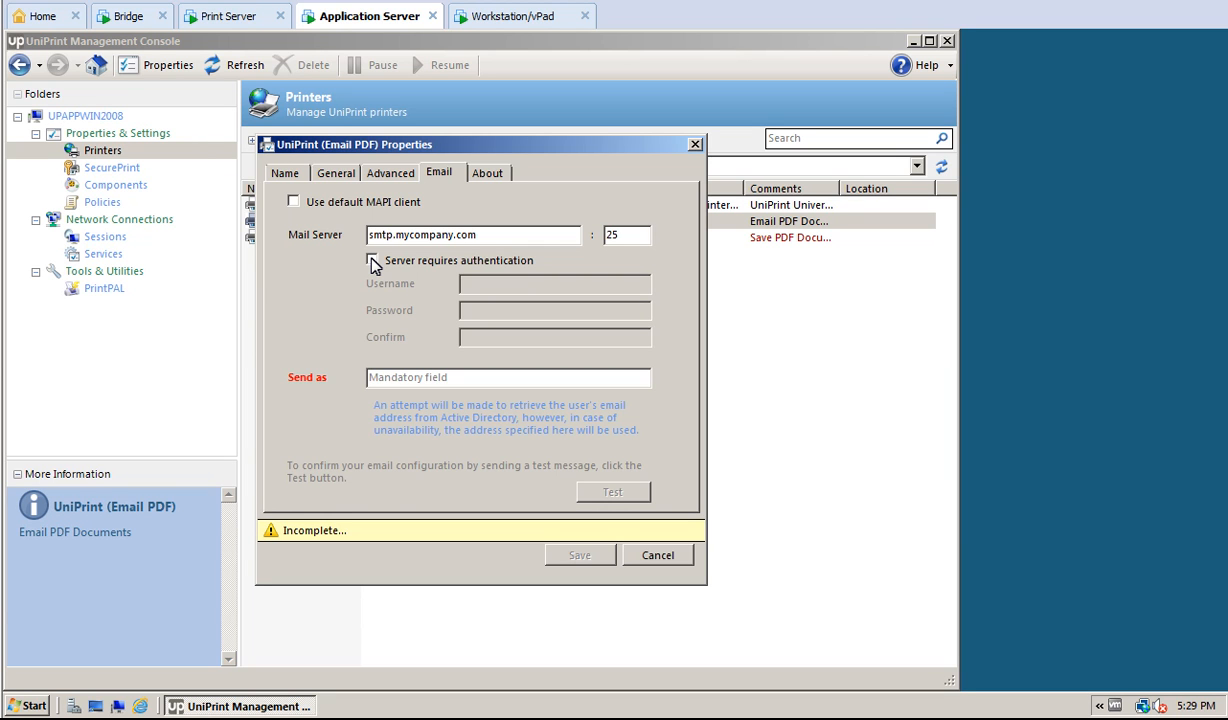
{"action": "left_click", "coordinate": [373, 378]}
{"action": "key", "text": "ctrl+v"}
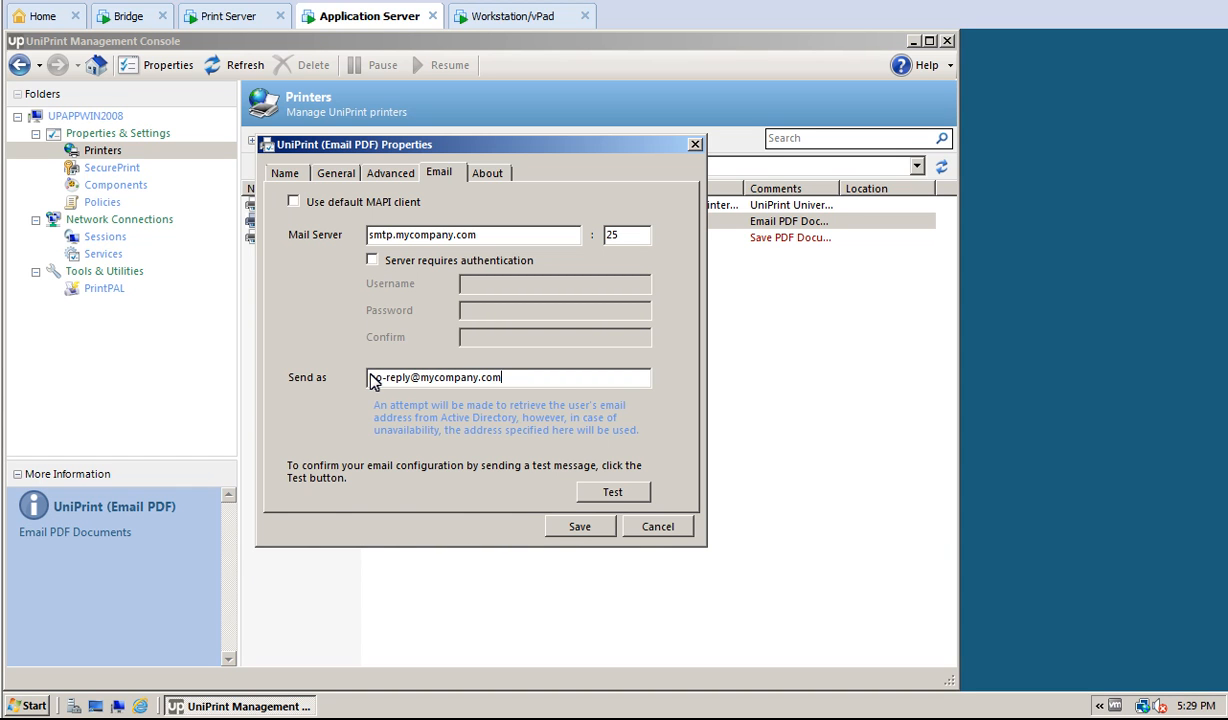
Step: Try sending a test message to a recipient's e-mail address with these mail settings, and cancel the test
{"action": "left_click", "coordinate": [613, 493]}
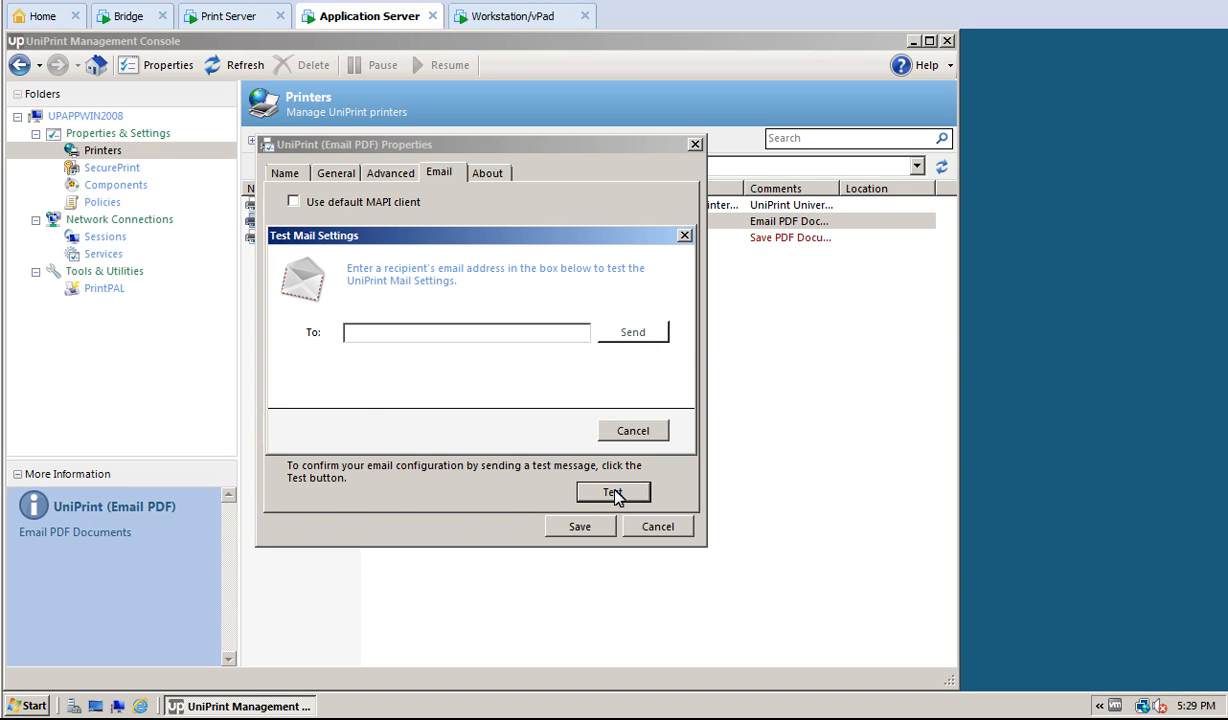
{"action": "left_click", "coordinate": [350, 333]}
{"action": "key", "text": "ctrl+v"}
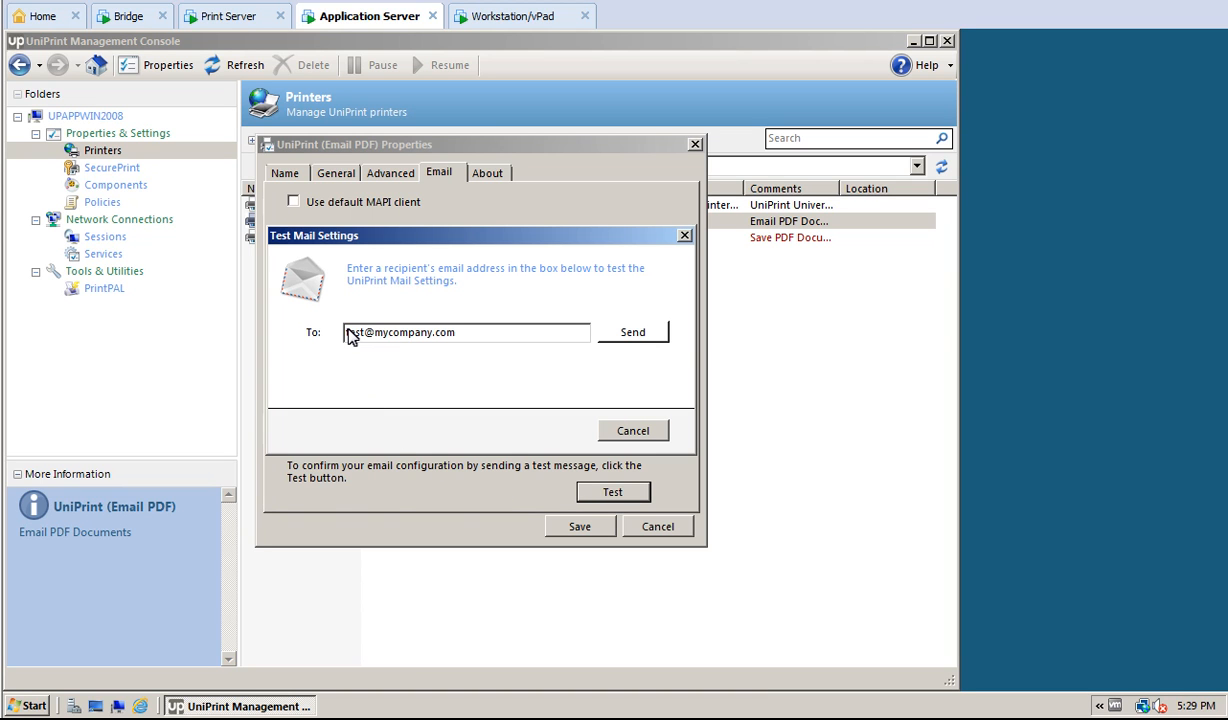
{"action": "left_click", "coordinate": [631, 336]}
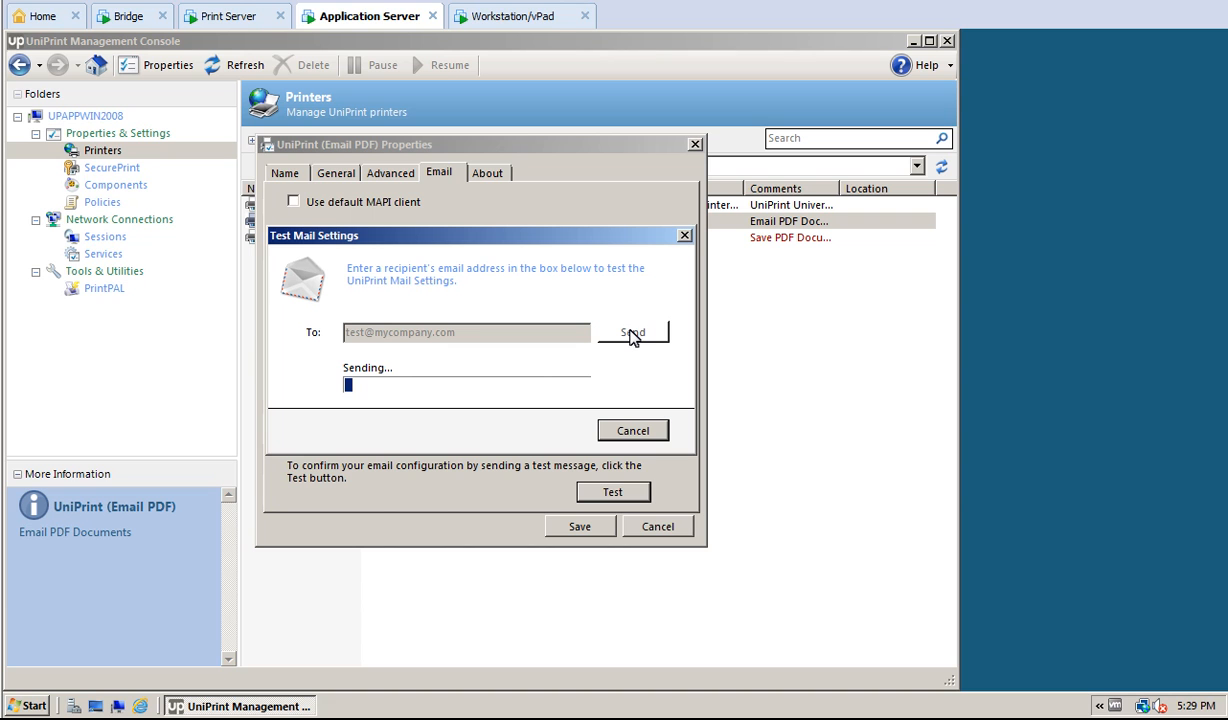
{"action": "left_click", "coordinate": [633, 430]}
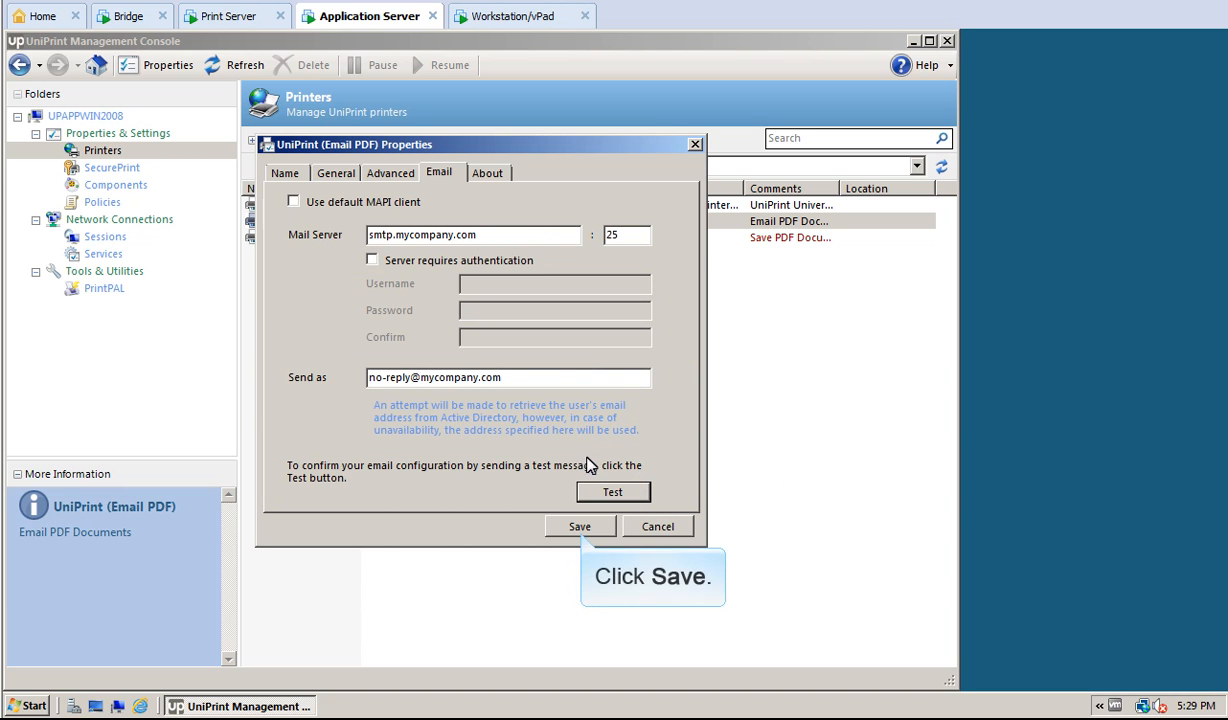
Step: Save the Email PDF printer's properties and enable the printer, restarting the Control Service
{"action": "left_click", "coordinate": [580, 527]}
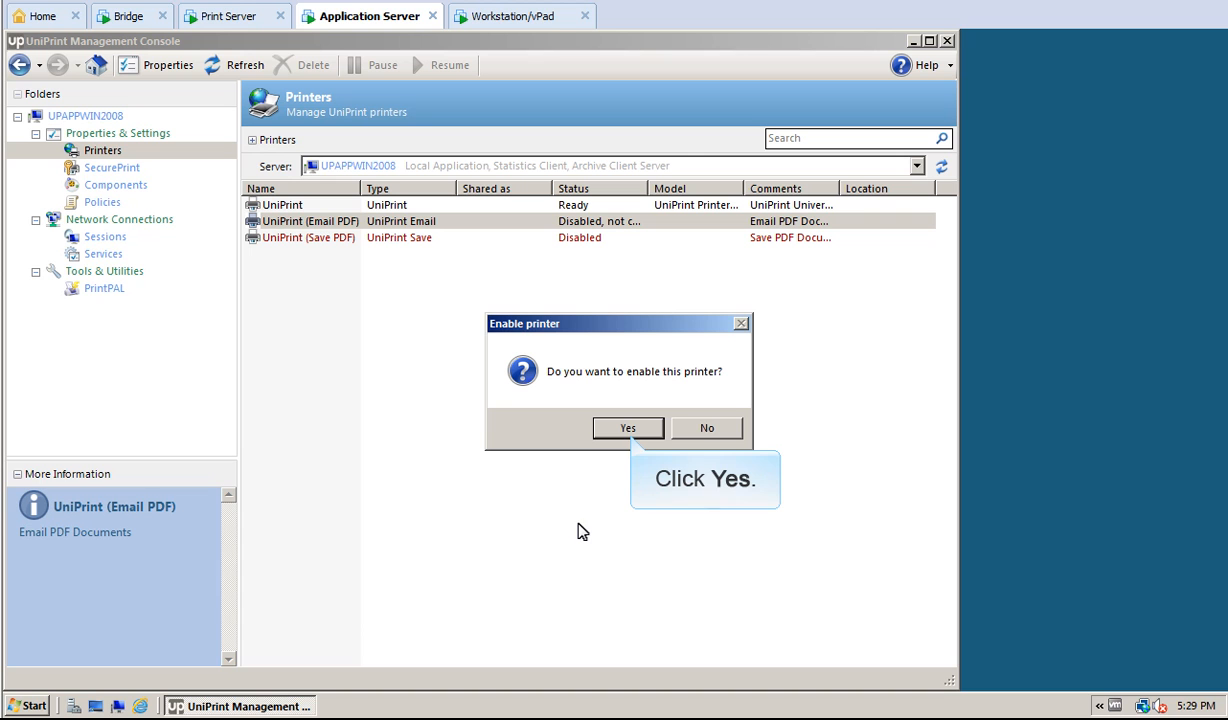
{"action": "left_click", "coordinate": [628, 428]}
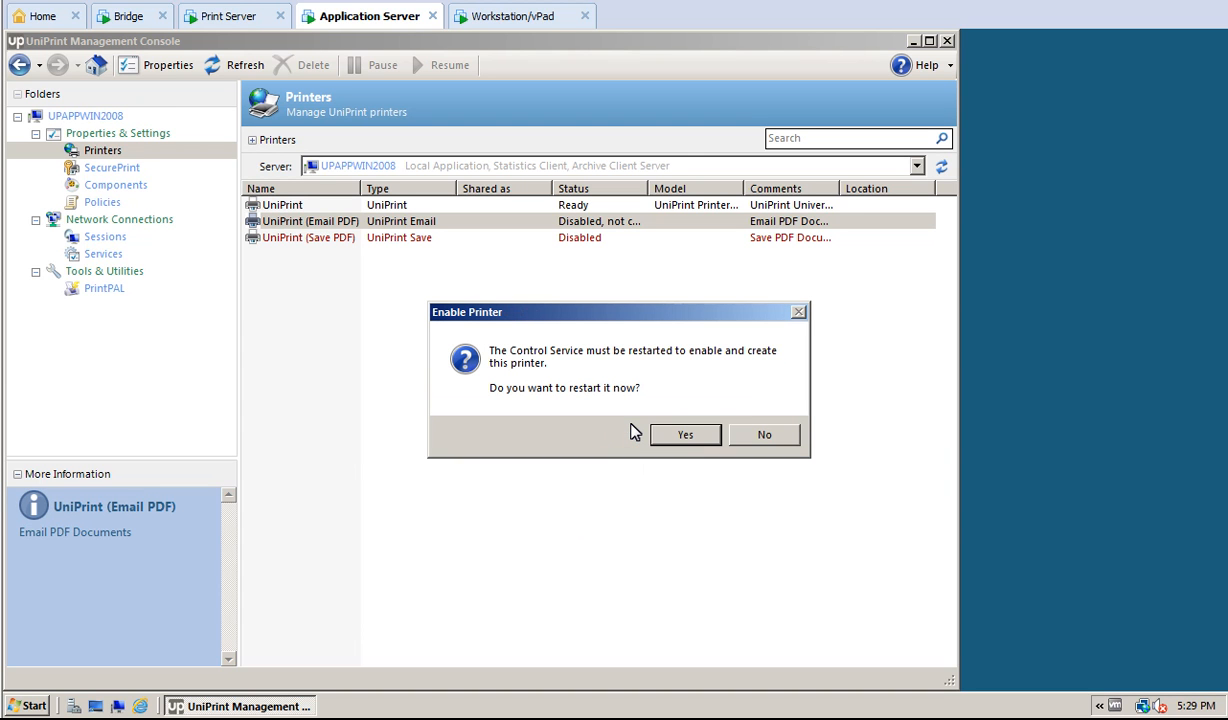
{"action": "left_click", "coordinate": [685, 435]}
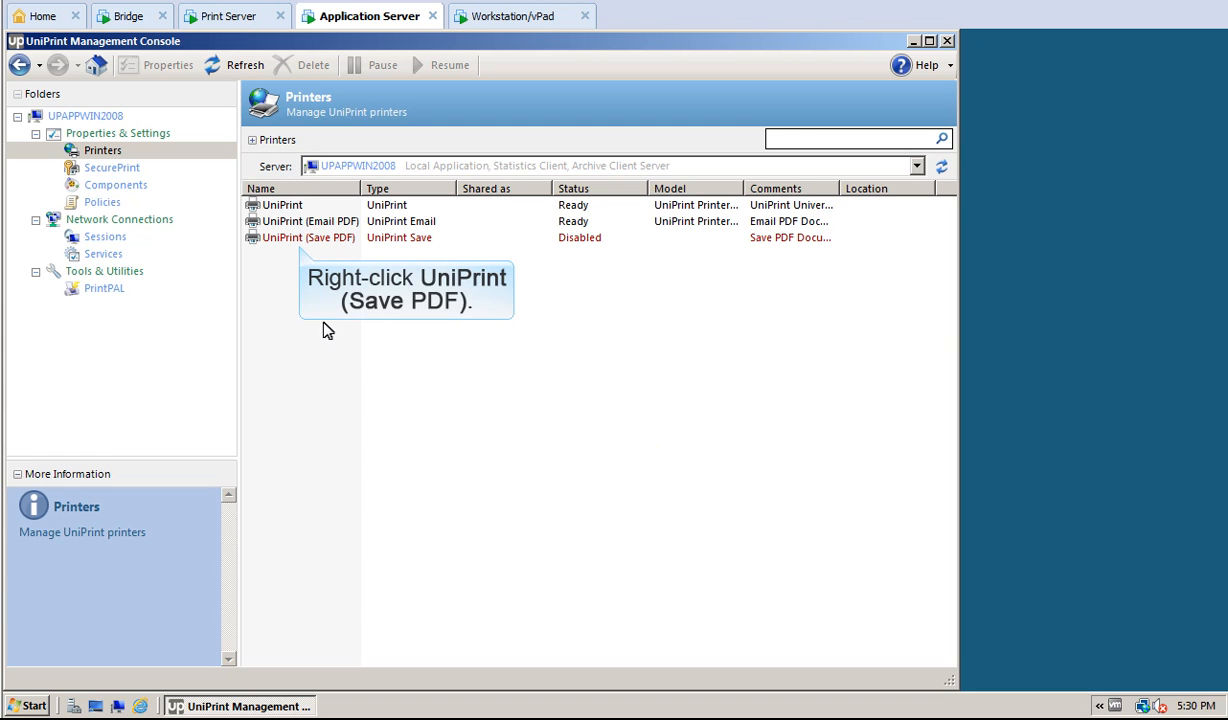
Step: Enable the UniPrint (Save PDF) printer on the Application Server, restarting the Control Service
{"action": "right_click", "coordinate": [297, 239]}
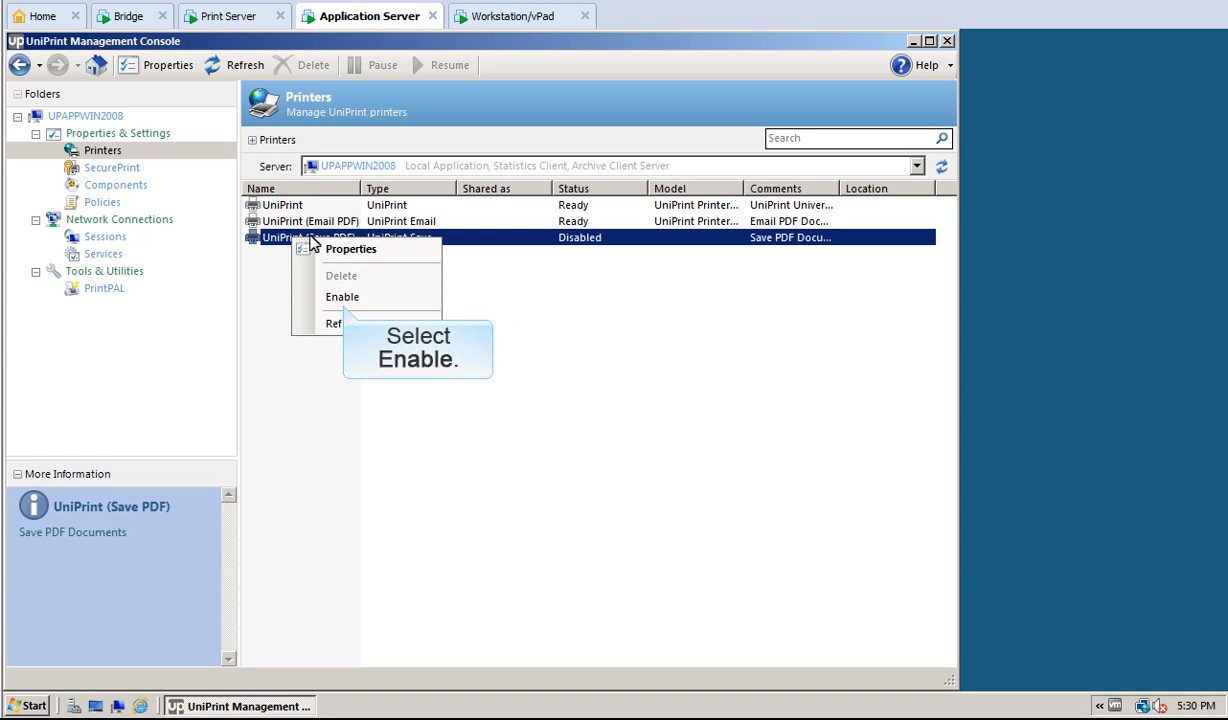
{"action": "left_click", "coordinate": [343, 297]}
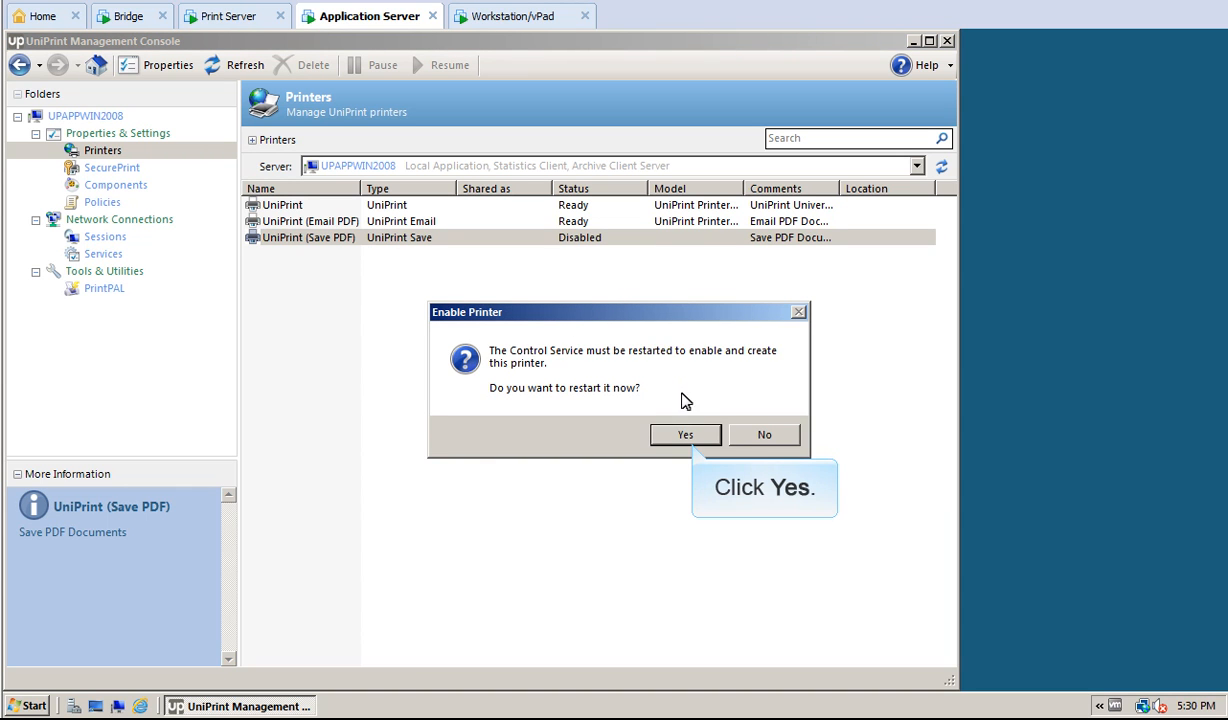
{"action": "left_click", "coordinate": [690, 436]}
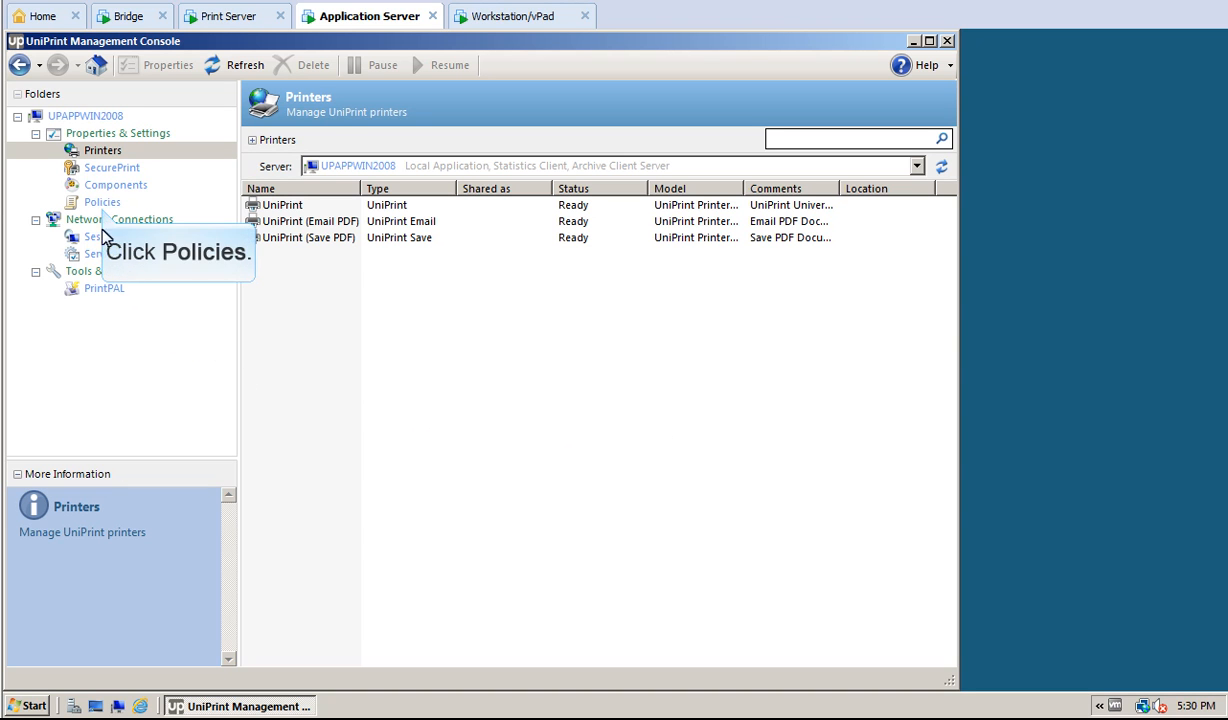
Step: Enable User Settings in the Application Server's policies, move it above Machine Policy and back below it, and save the policies
{"action": "left_click", "coordinate": [101, 203]}
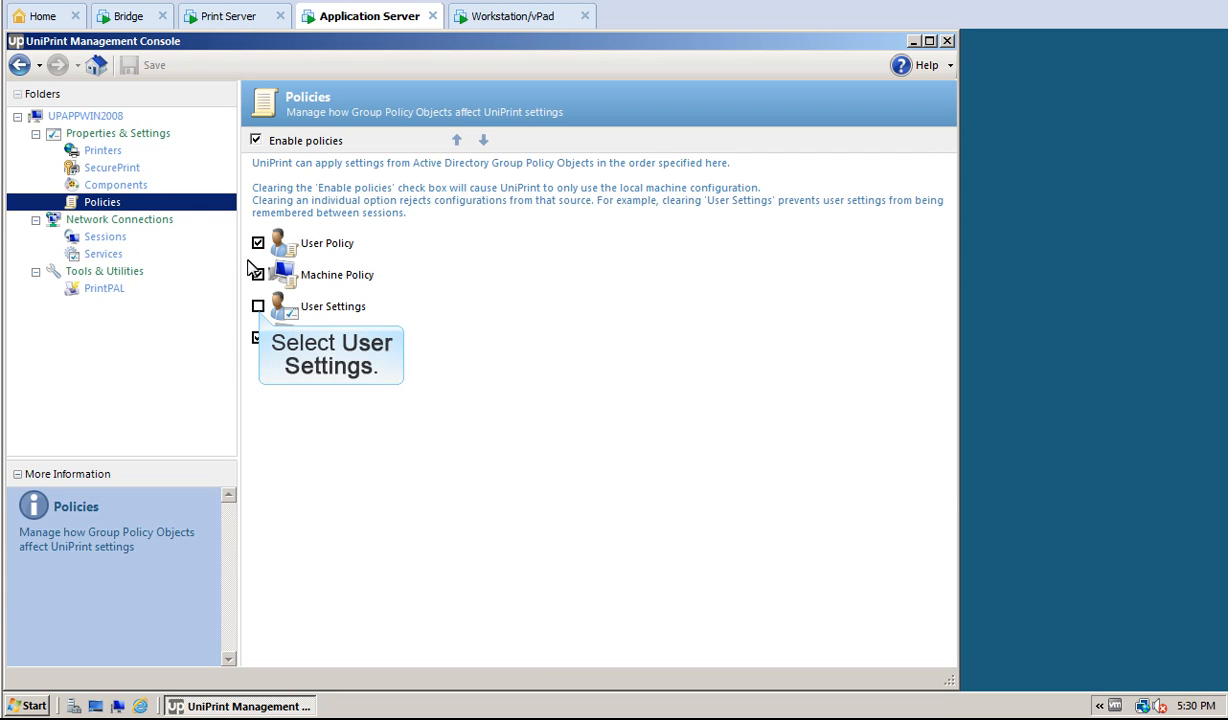
{"action": "left_click", "coordinate": [258, 307]}
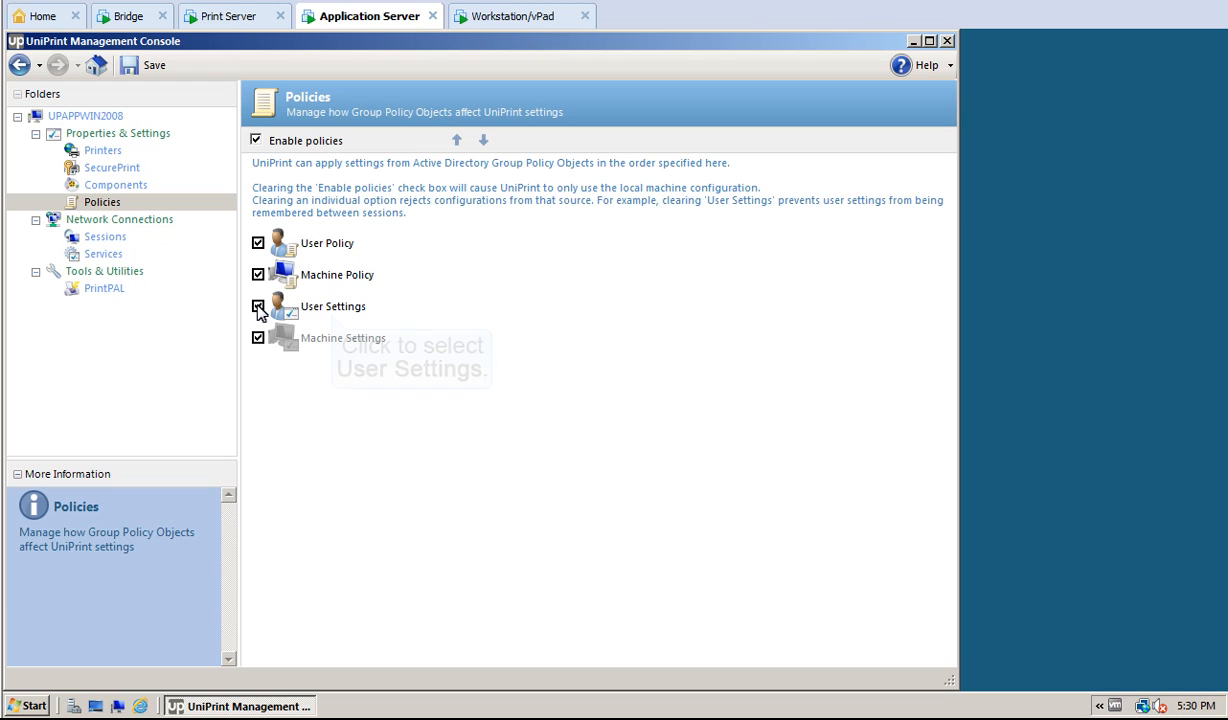
{"action": "left_click", "coordinate": [333, 307]}
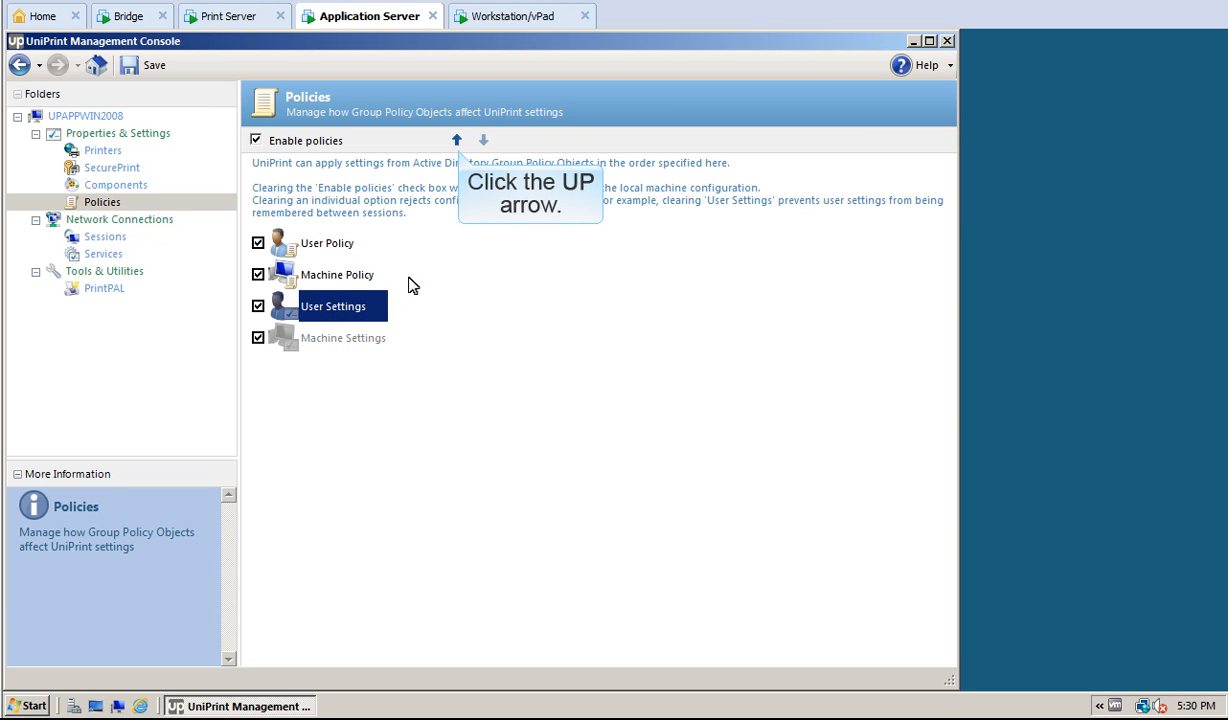
{"action": "left_click", "coordinate": [457, 141]}
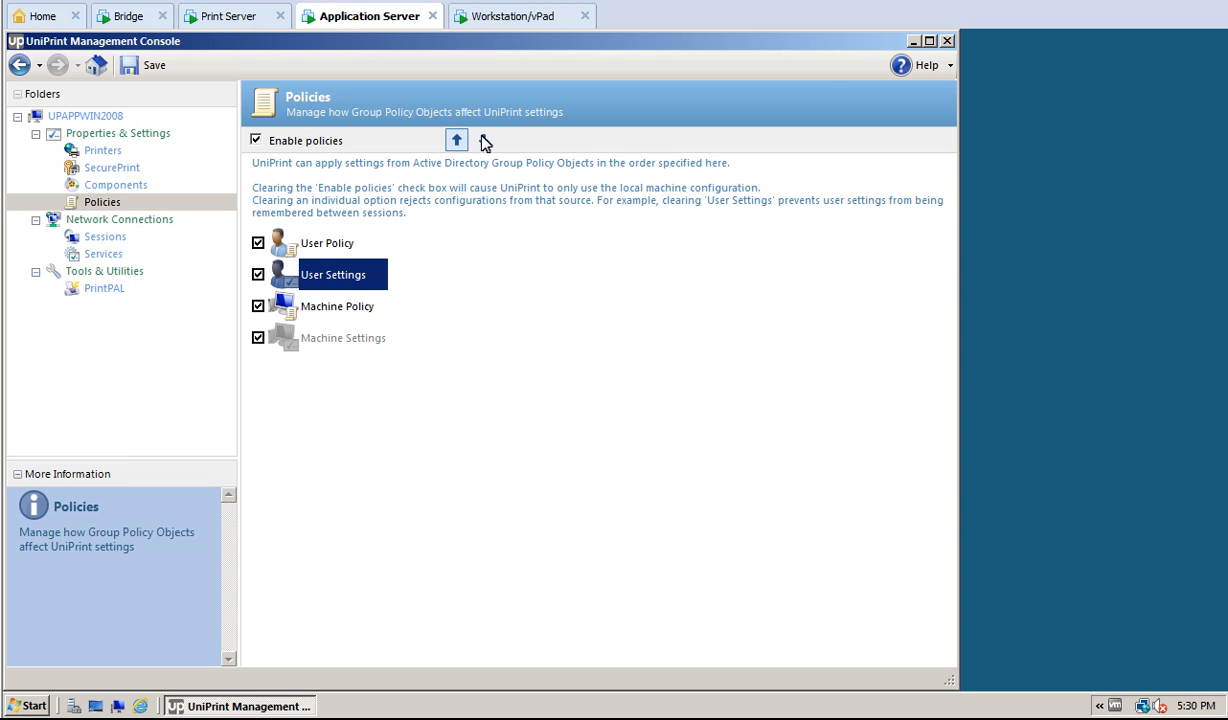
{"action": "left_click", "coordinate": [482, 141]}
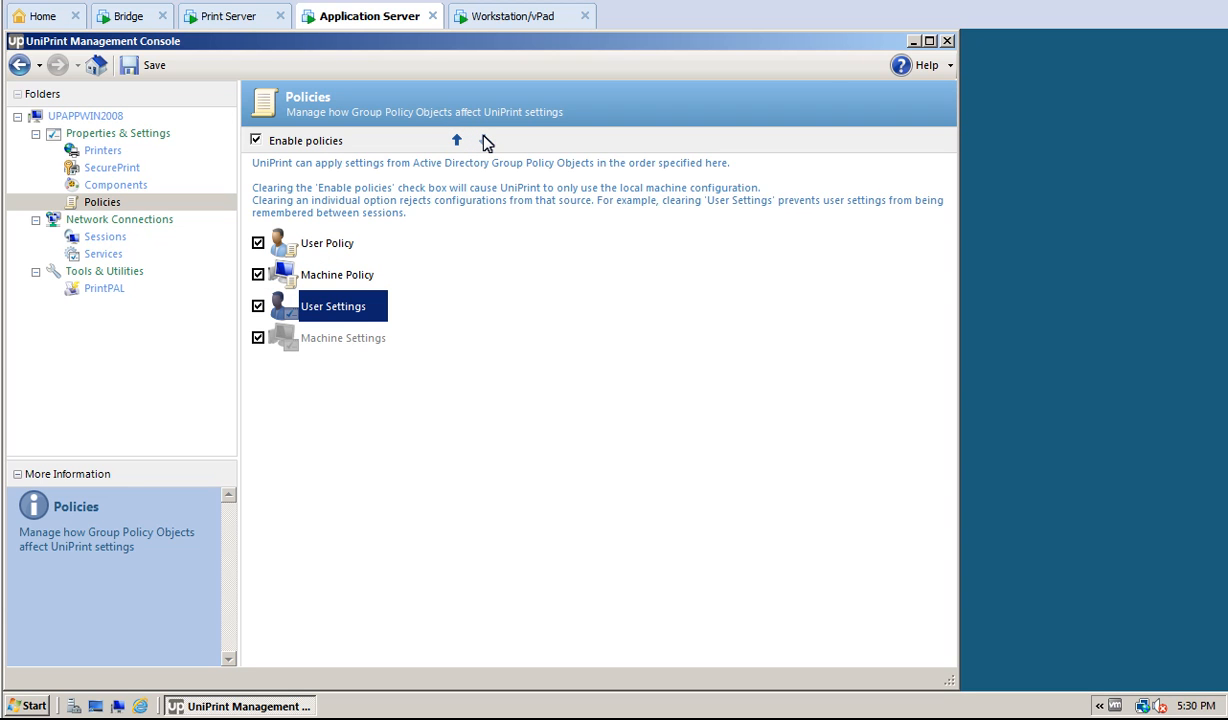
{"action": "left_click", "coordinate": [145, 65]}
Step: On the Print Server, enable the Font replication plug-in's schedule to run at 2:00 and apply it
{"action": "left_click", "coordinate": [228, 17]}
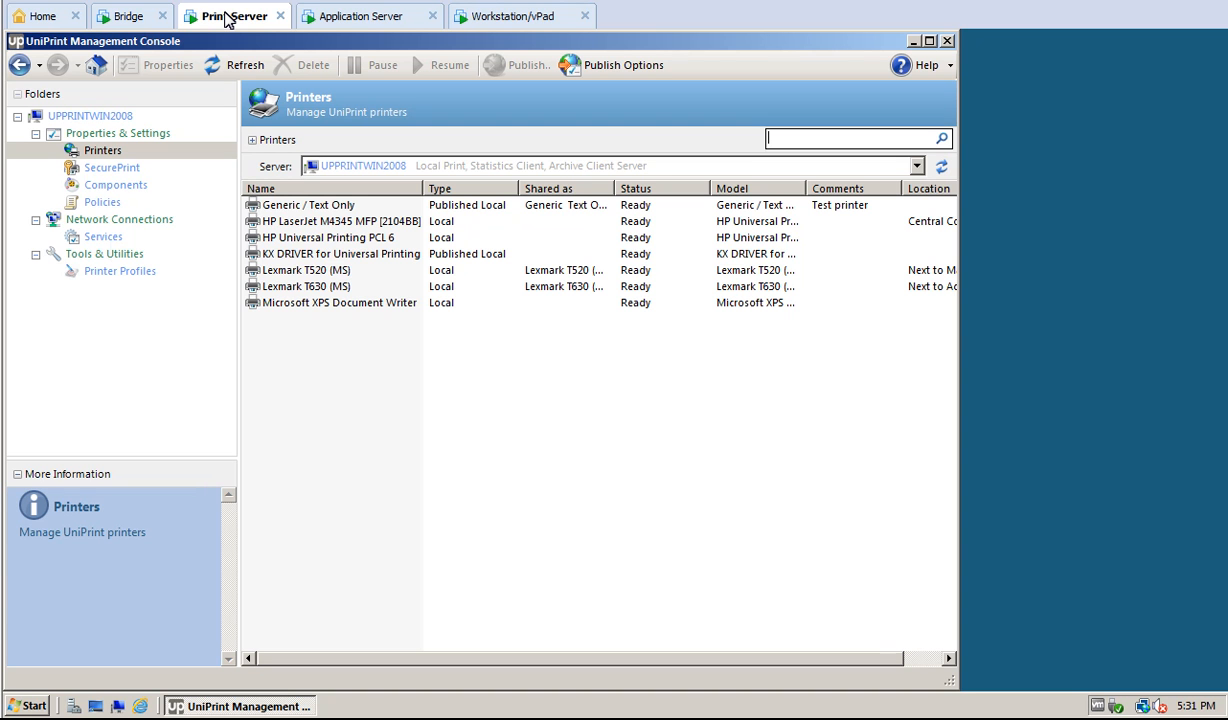
{"action": "left_click", "coordinate": [111, 188]}
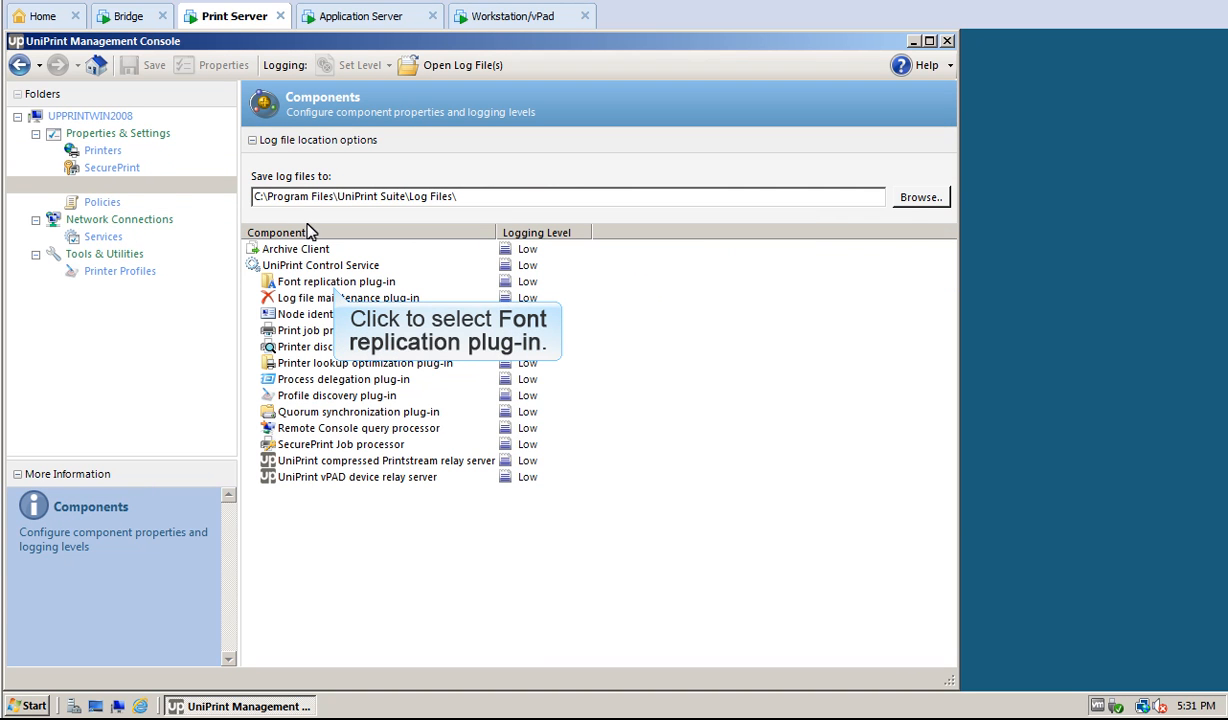
{"action": "left_click", "coordinate": [335, 284]}
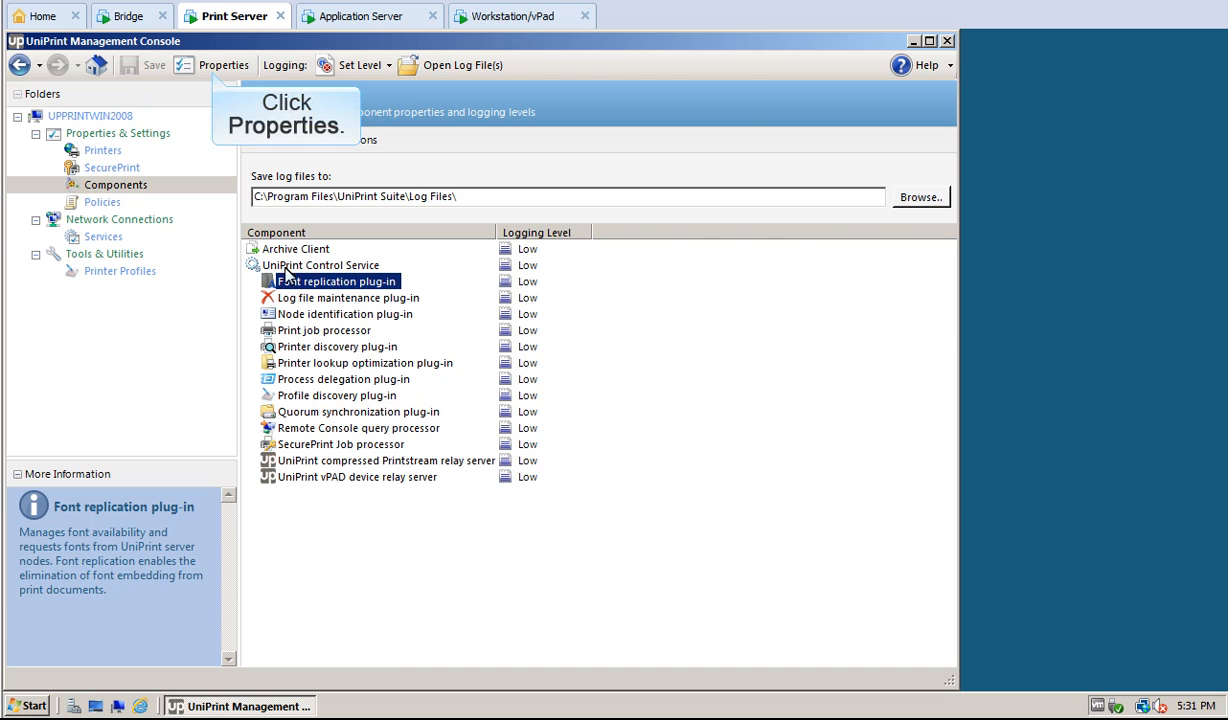
{"action": "left_click", "coordinate": [214, 66]}
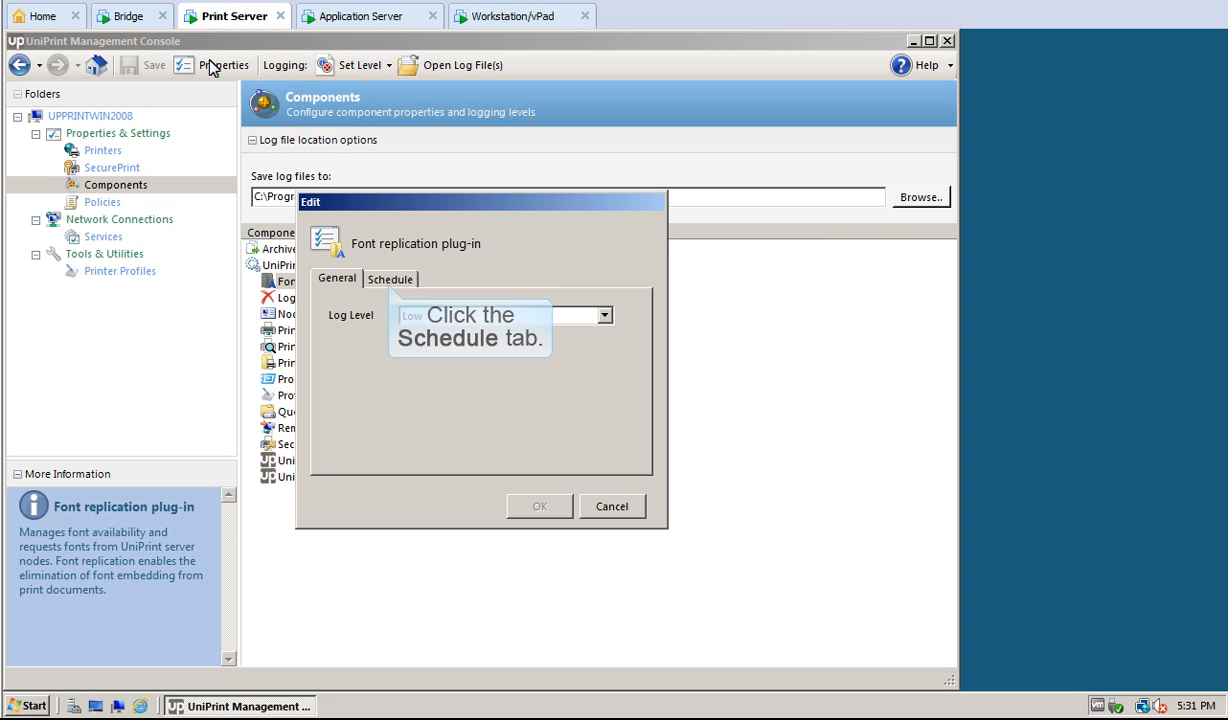
{"action": "left_click", "coordinate": [390, 281]}
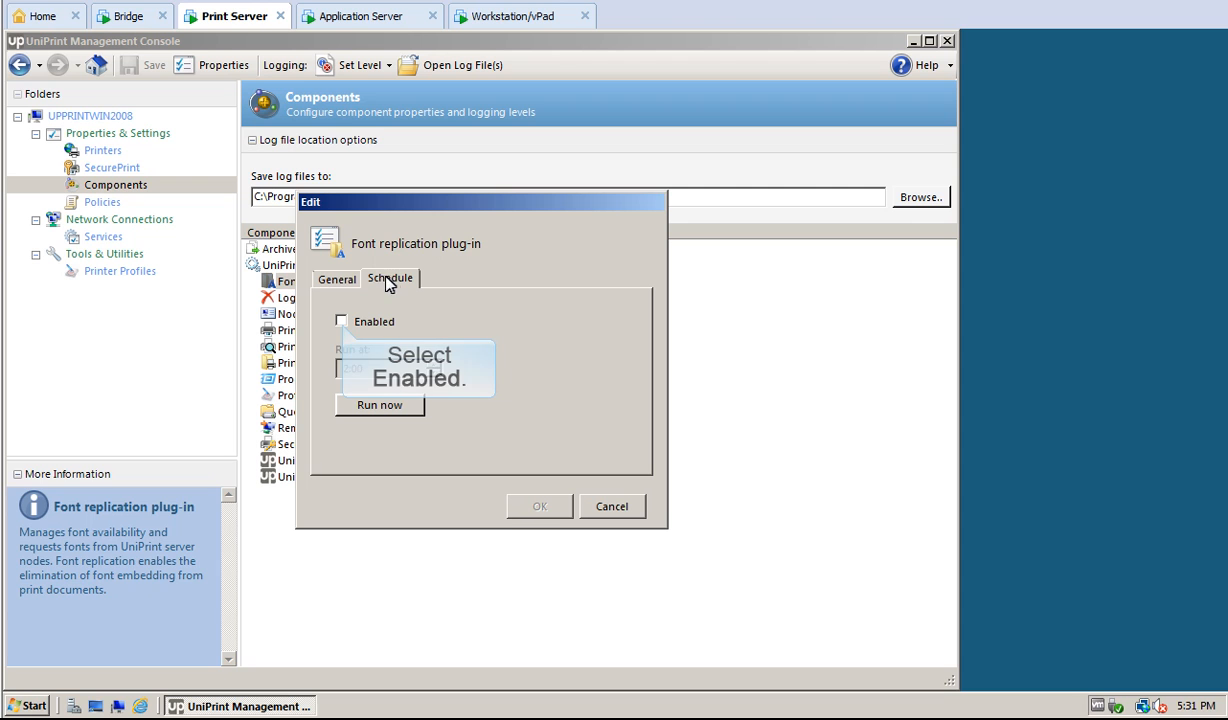
{"action": "left_click", "coordinate": [342, 322]}
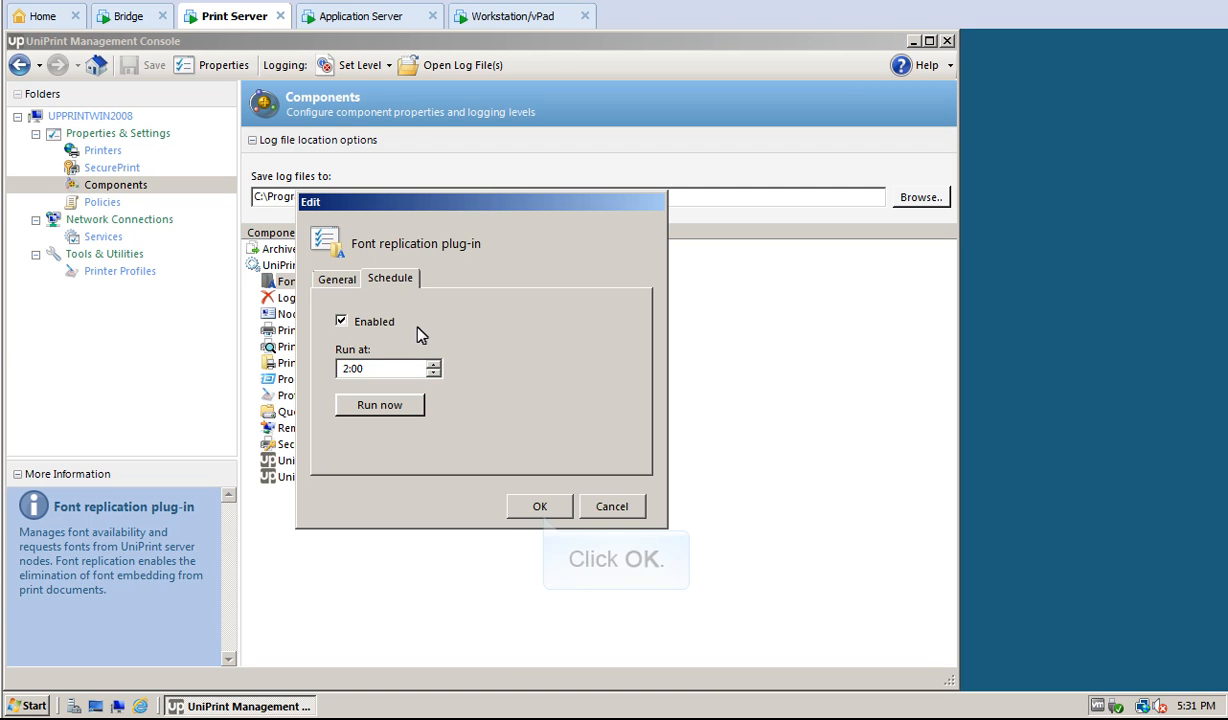
{"action": "left_click", "coordinate": [540, 507]}
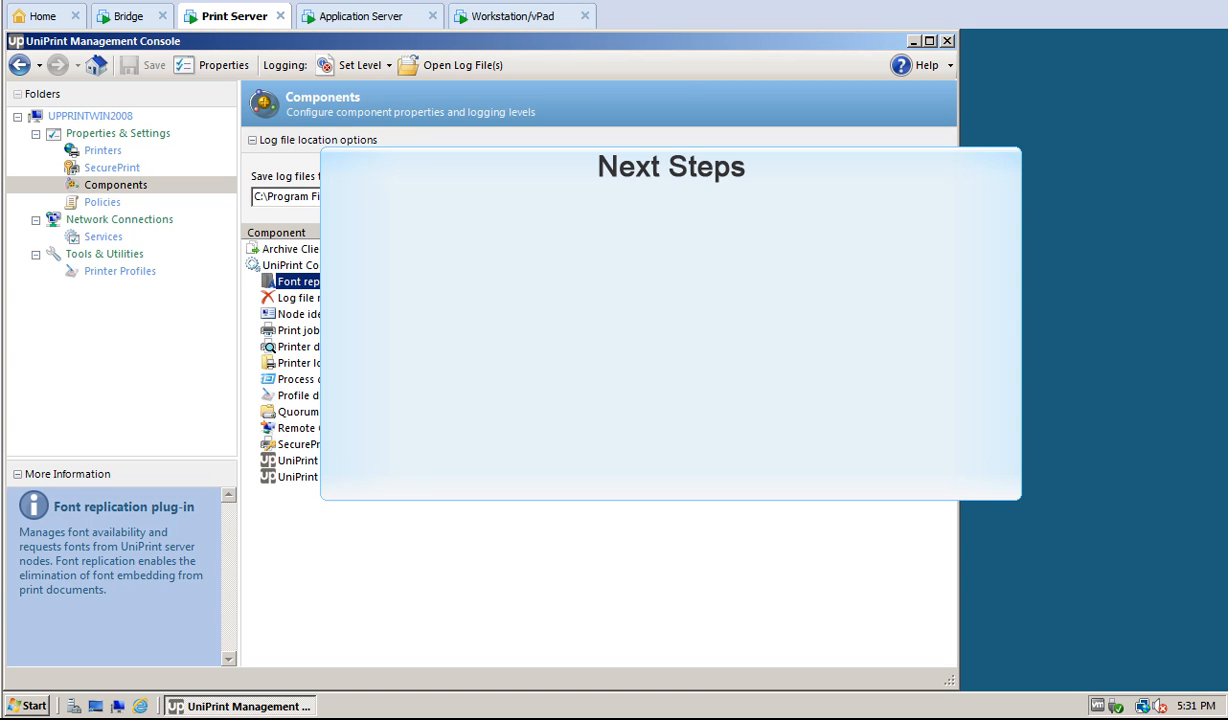